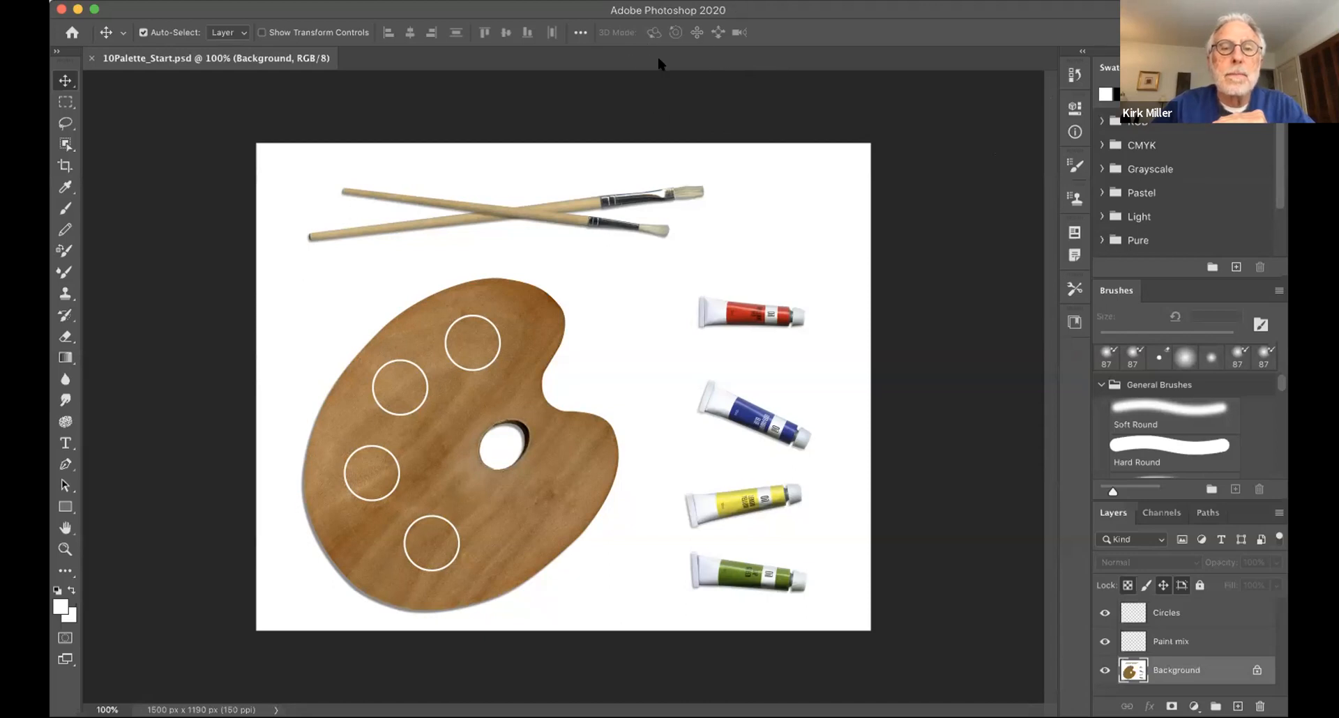
Step: Activate the Mixer Brush tool and make the Paint mix layer the active layer
{"action": "left_click", "coordinate": [631, 73]}
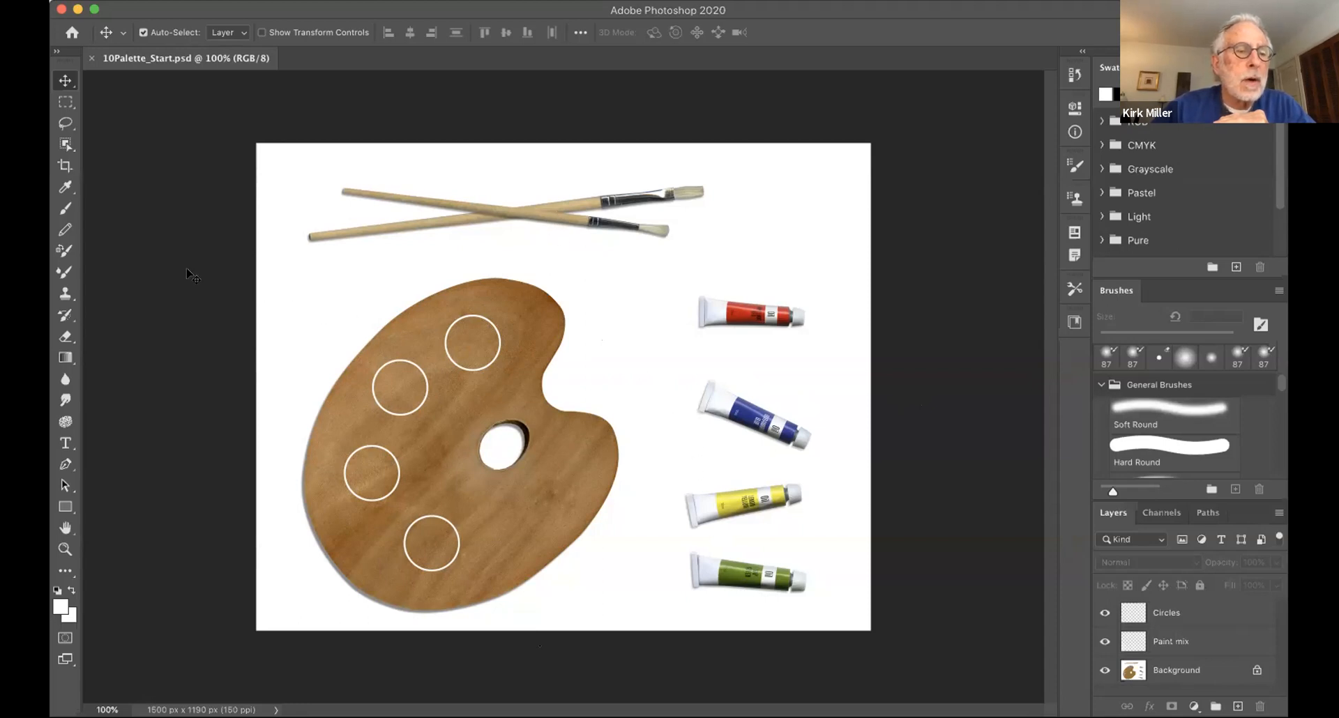
{"action": "left_click", "coordinate": [64, 272]}
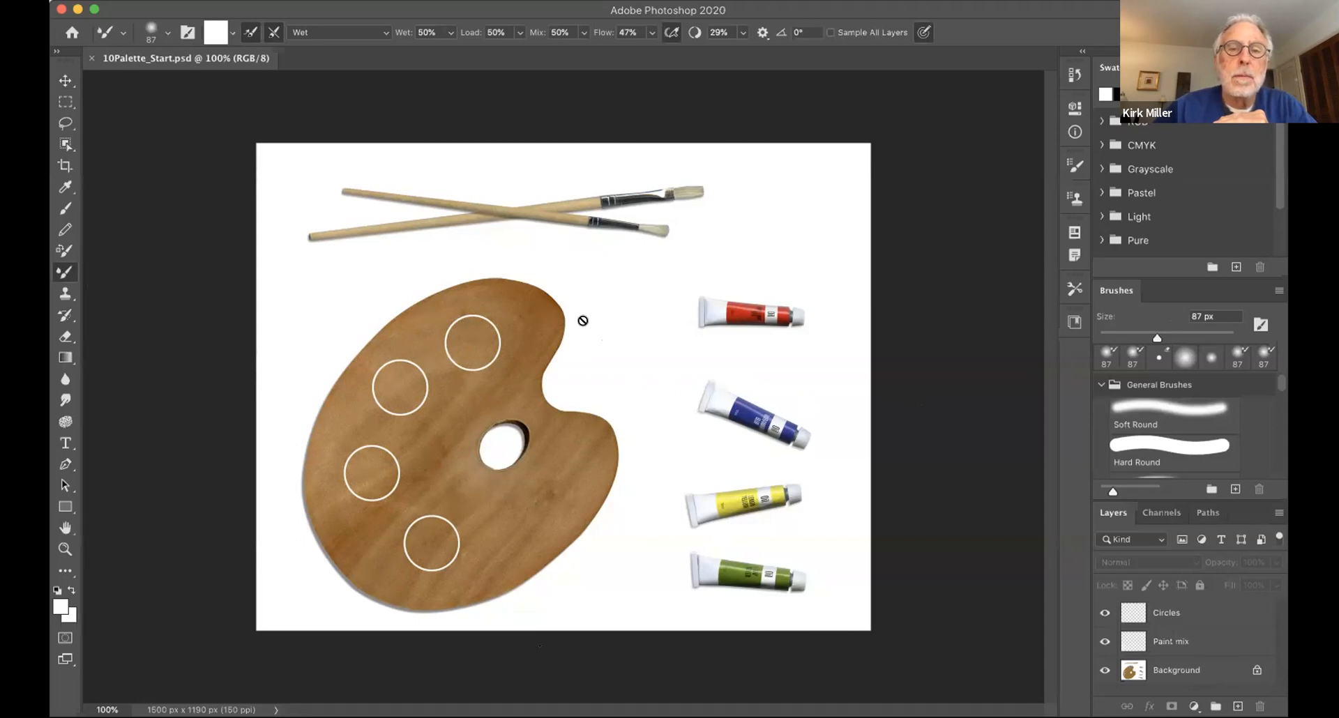
{"action": "left_click", "coordinate": [1160, 639]}
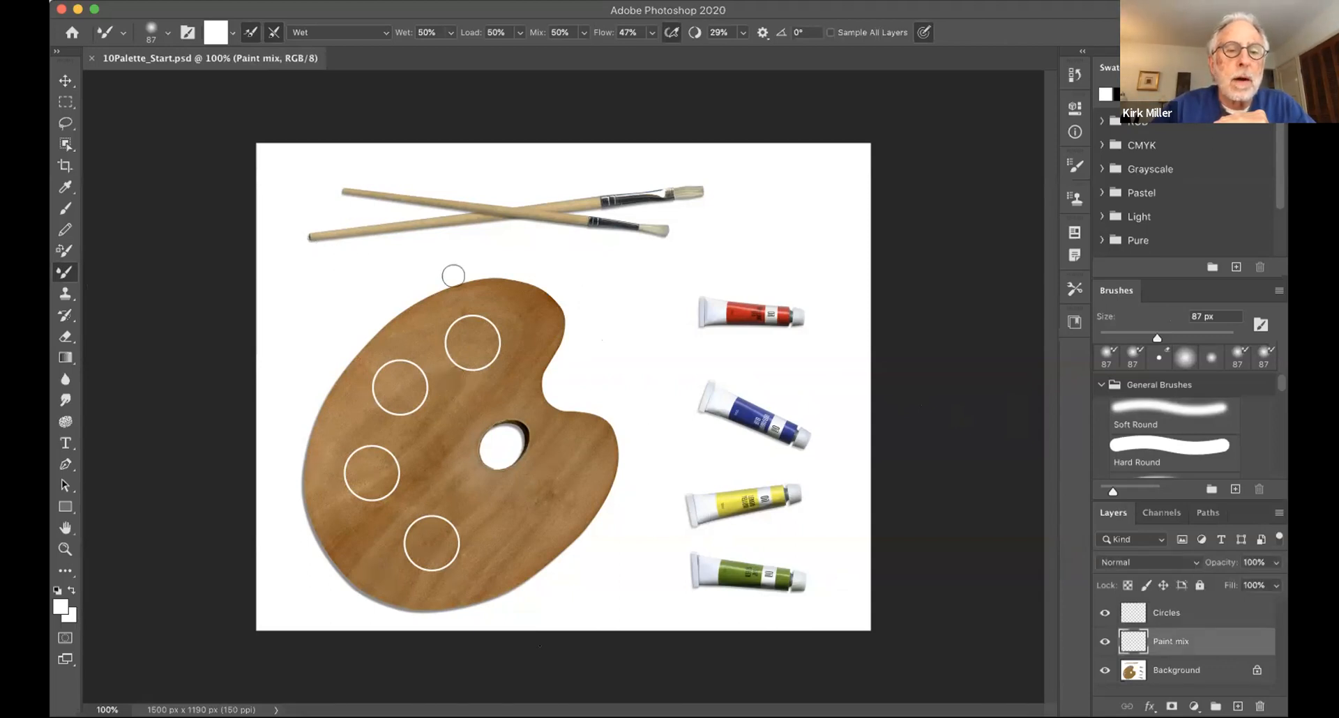
{"action": "left_click", "coordinate": [1160, 670]}
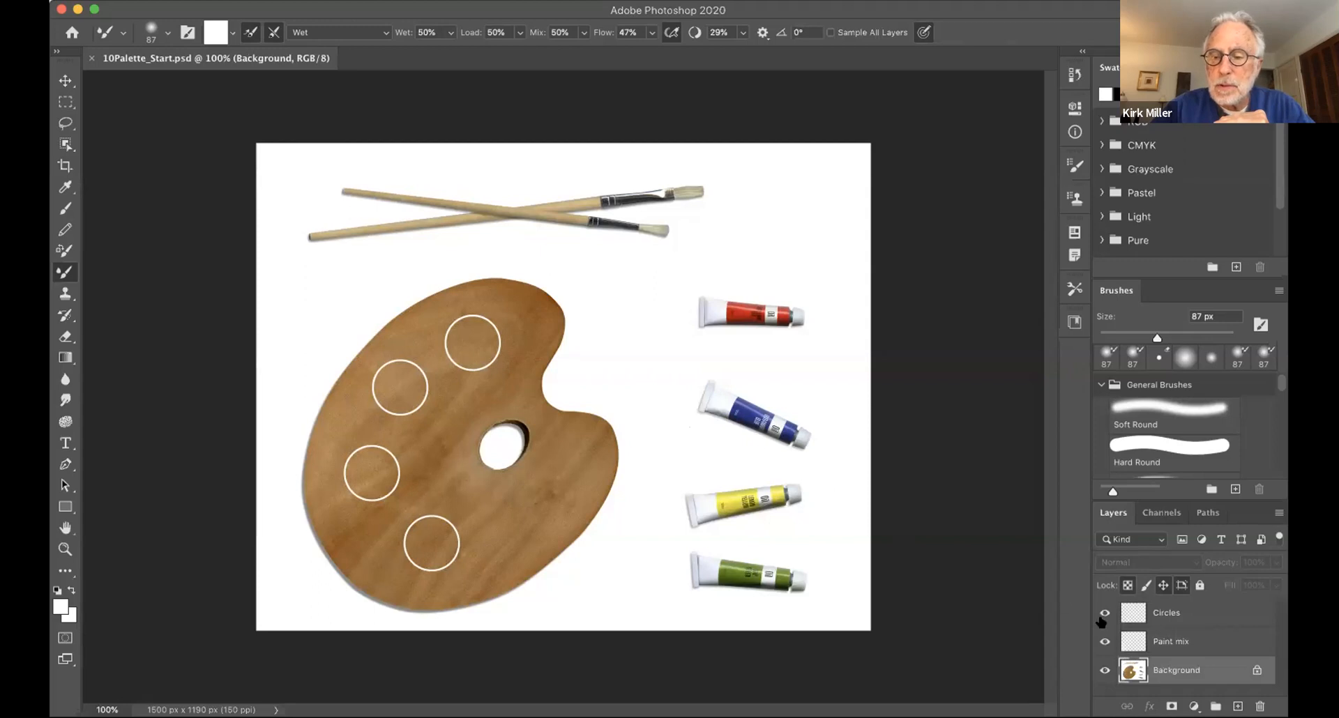
{"action": "left_click", "coordinate": [1157, 622]}
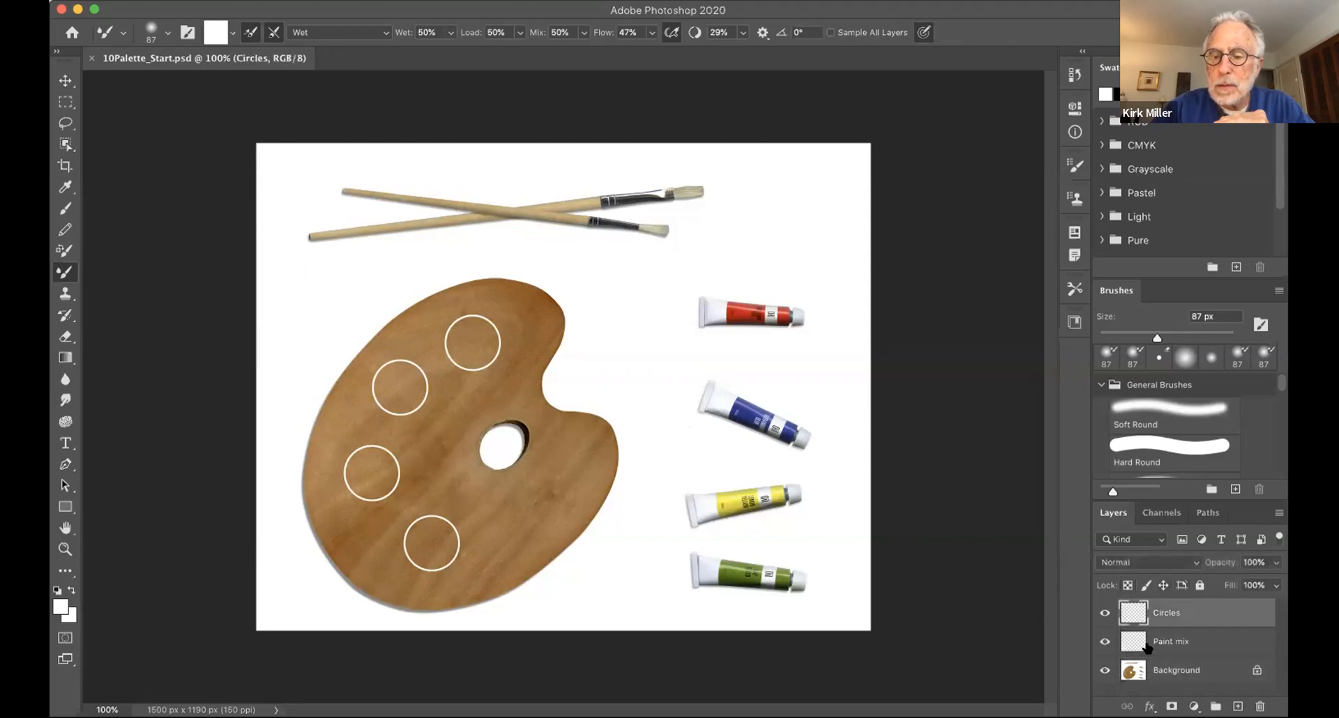
{"action": "left_click", "coordinate": [1147, 646]}
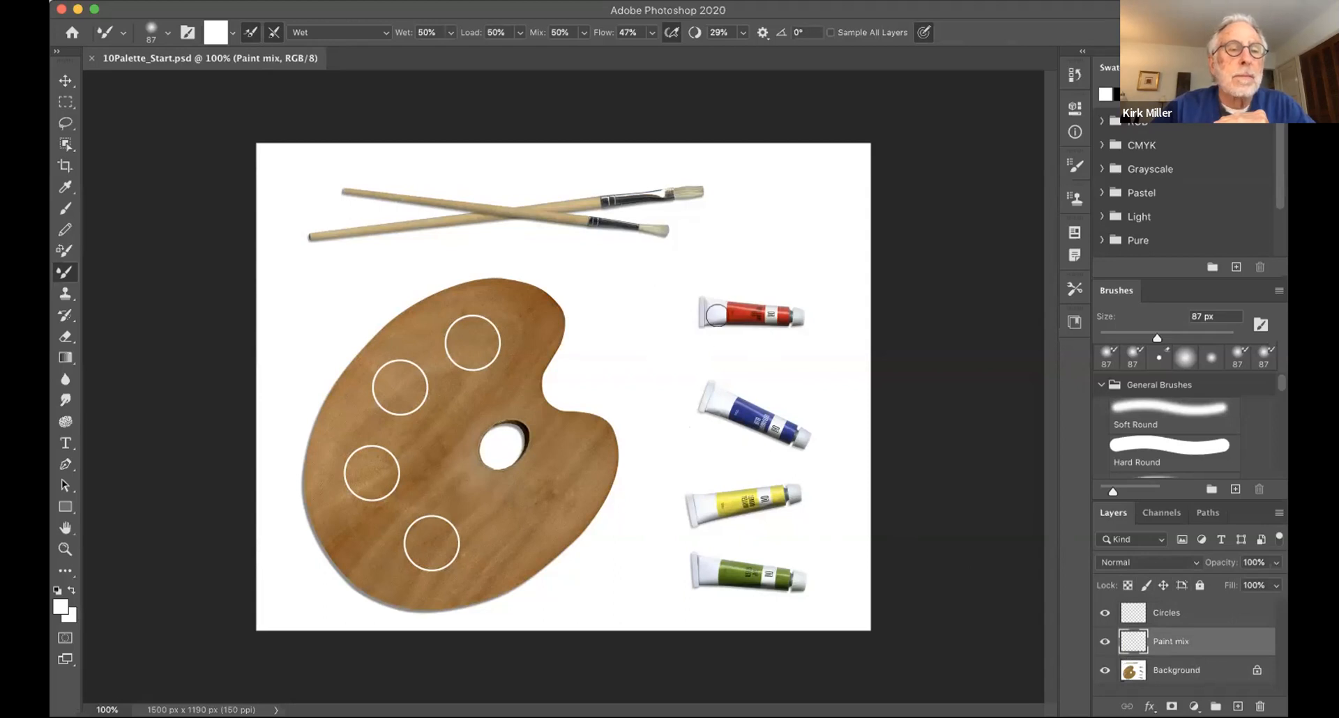
Step: Load the mixer brush with red (#c30305) sampled from the red paint tube and paint it over the palette's uppermost circle
{"action": "left_click", "coordinate": [216, 32]}
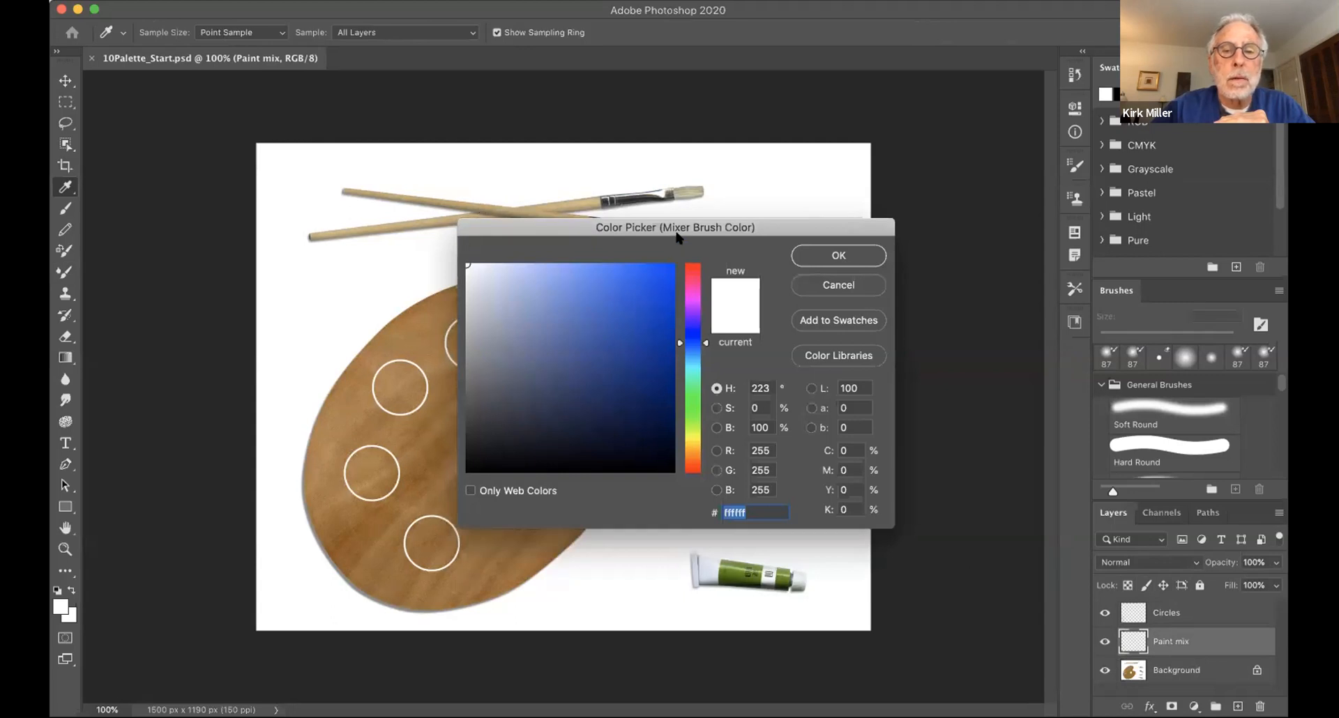
{"action": "mouse_move", "coordinate": [682, 227]}
{"action": "left_mouse_down"}
{"action": "mouse_move", "coordinate": [582, 383]}
{"action": "mouse_move", "coordinate": [494, 391]}
{"action": "mouse_move", "coordinate": [447, 358]}
{"action": "left_mouse_up"}
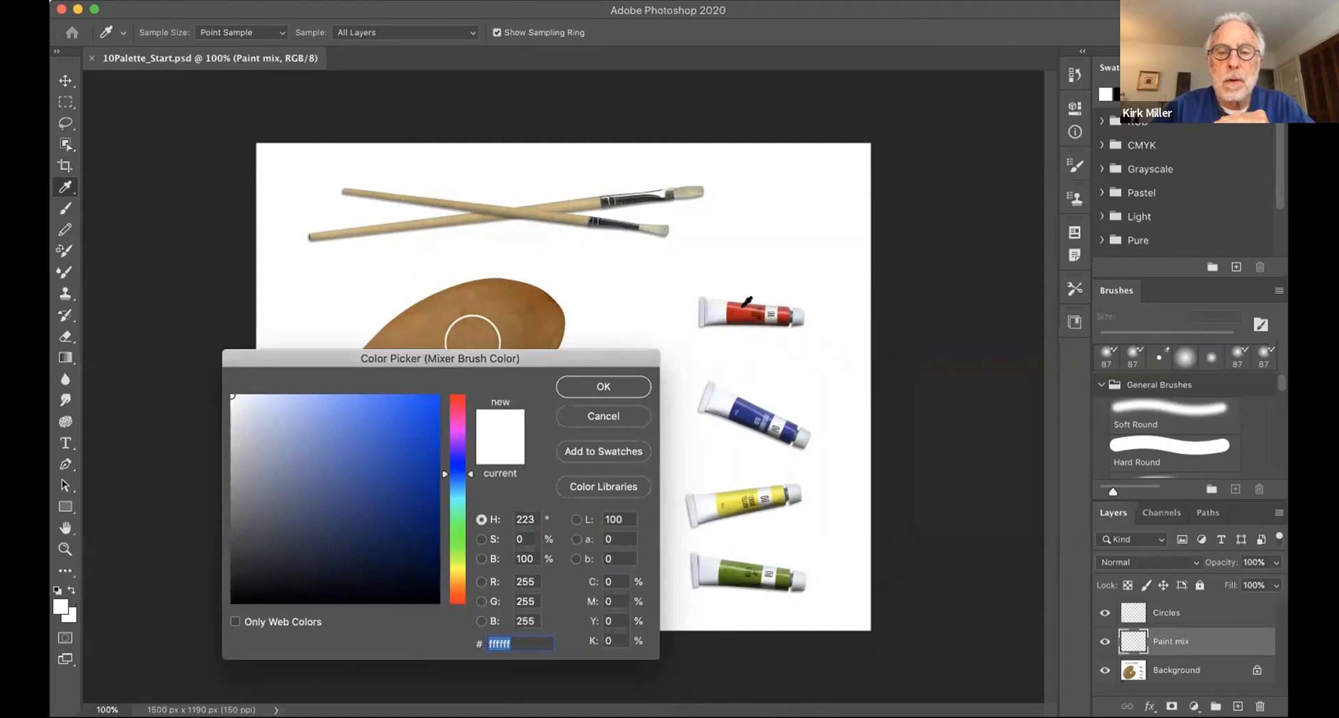
{"action": "left_click", "coordinate": [742, 306]}
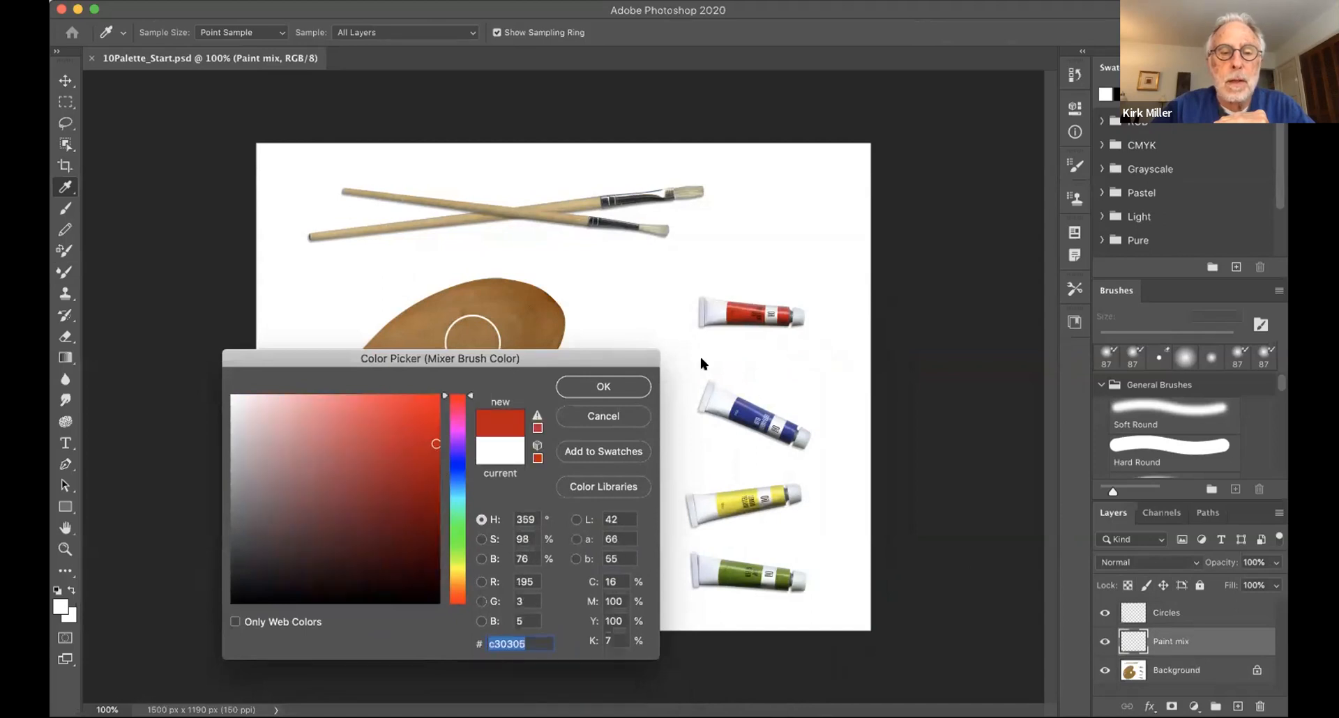
{"action": "left_click", "coordinate": [600, 385]}
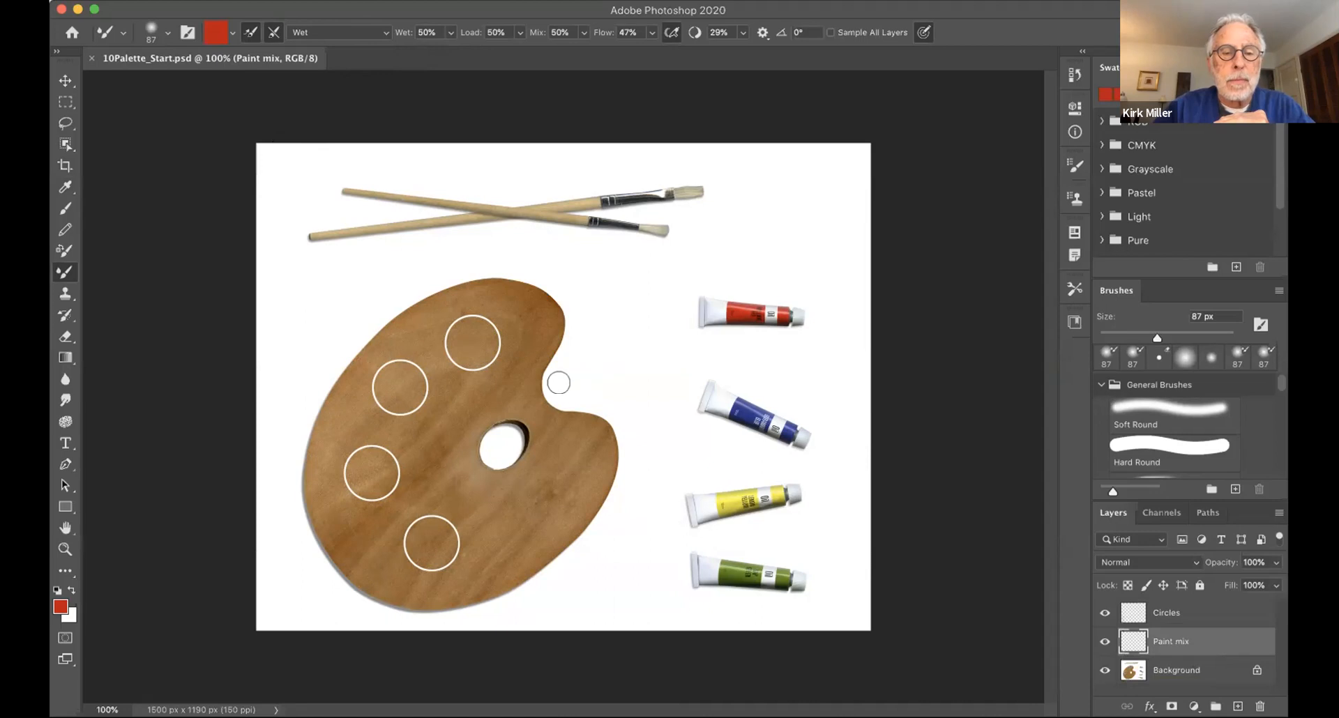
{"action": "mouse_move", "coordinate": [501, 344]}
{"action": "left_mouse_down"}
{"action": "mouse_move", "coordinate": [469, 330]}
{"action": "mouse_move", "coordinate": [489, 324]}
{"action": "mouse_move", "coordinate": [492, 337]}
{"action": "left_mouse_up"}
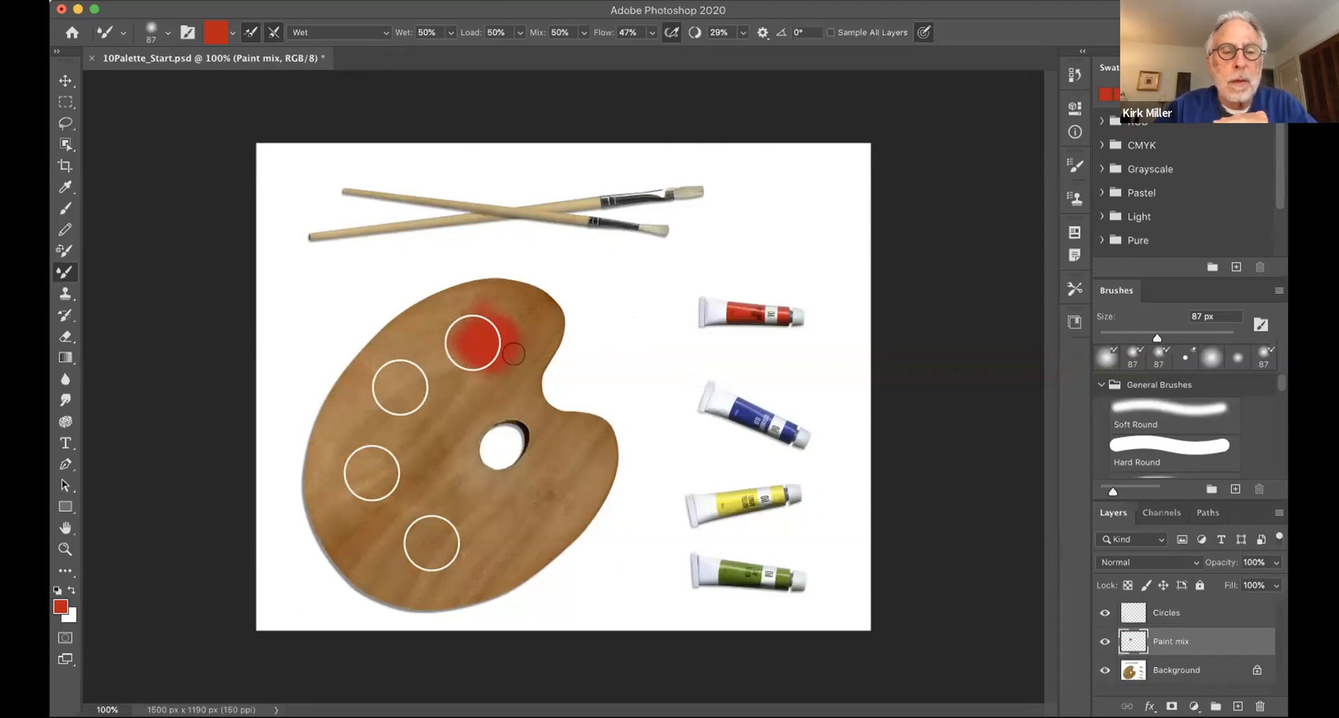
{"action": "mouse_move", "coordinate": [467, 352]}
{"action": "left_mouse_down"}
{"action": "mouse_move", "coordinate": [498, 342]}
{"action": "mouse_move", "coordinate": [472, 336]}
{"action": "mouse_move", "coordinate": [509, 338]}
{"action": "mouse_move", "coordinate": [462, 343]}
{"action": "mouse_move", "coordinate": [495, 353]}
{"action": "mouse_move", "coordinate": [506, 341]}
{"action": "mouse_move", "coordinate": [488, 322]}
{"action": "mouse_move", "coordinate": [486, 367]}
{"action": "mouse_move", "coordinate": [486, 343]}
{"action": "mouse_move", "coordinate": [467, 352]}
{"action": "mouse_move", "coordinate": [496, 355]}
{"action": "left_mouse_up"}
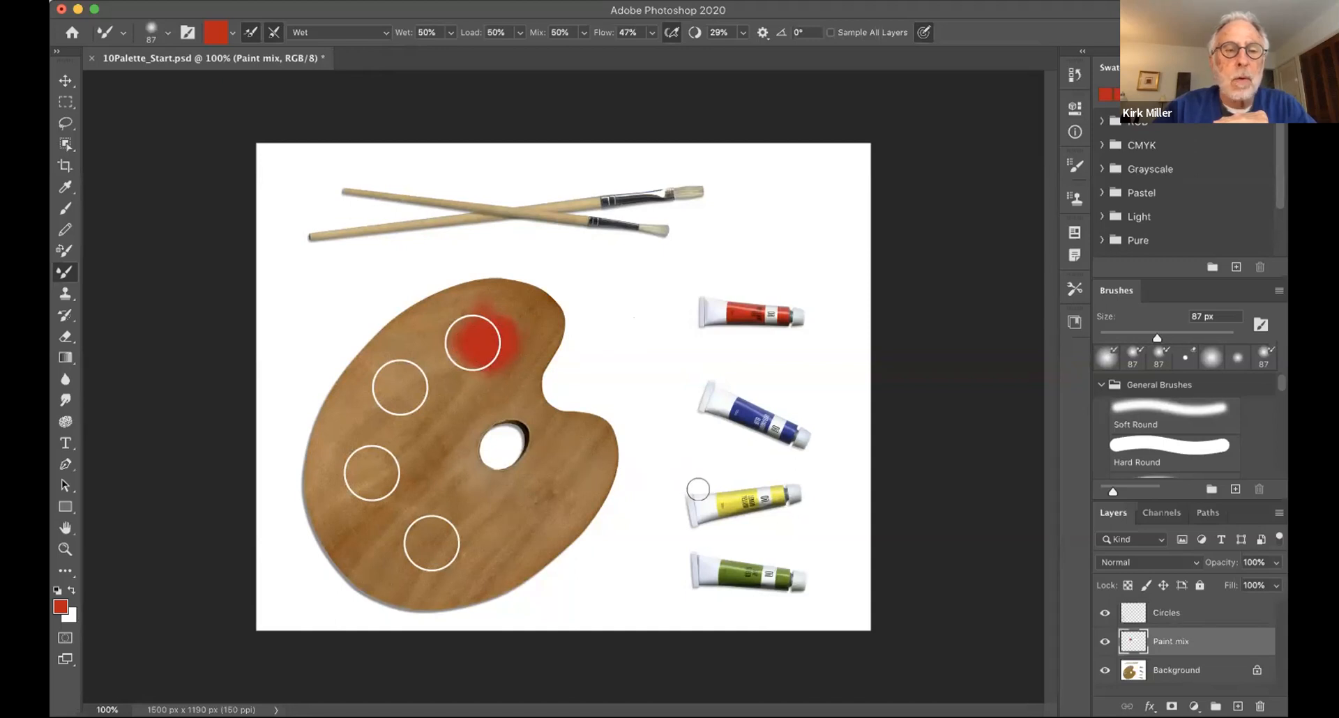
Step: Sample yellow from the yellow tube with the Eyedropper, then use the Mixer Brush to blend it into the red paint and fill the second circle
{"action": "left_click", "coordinate": [231, 32]}
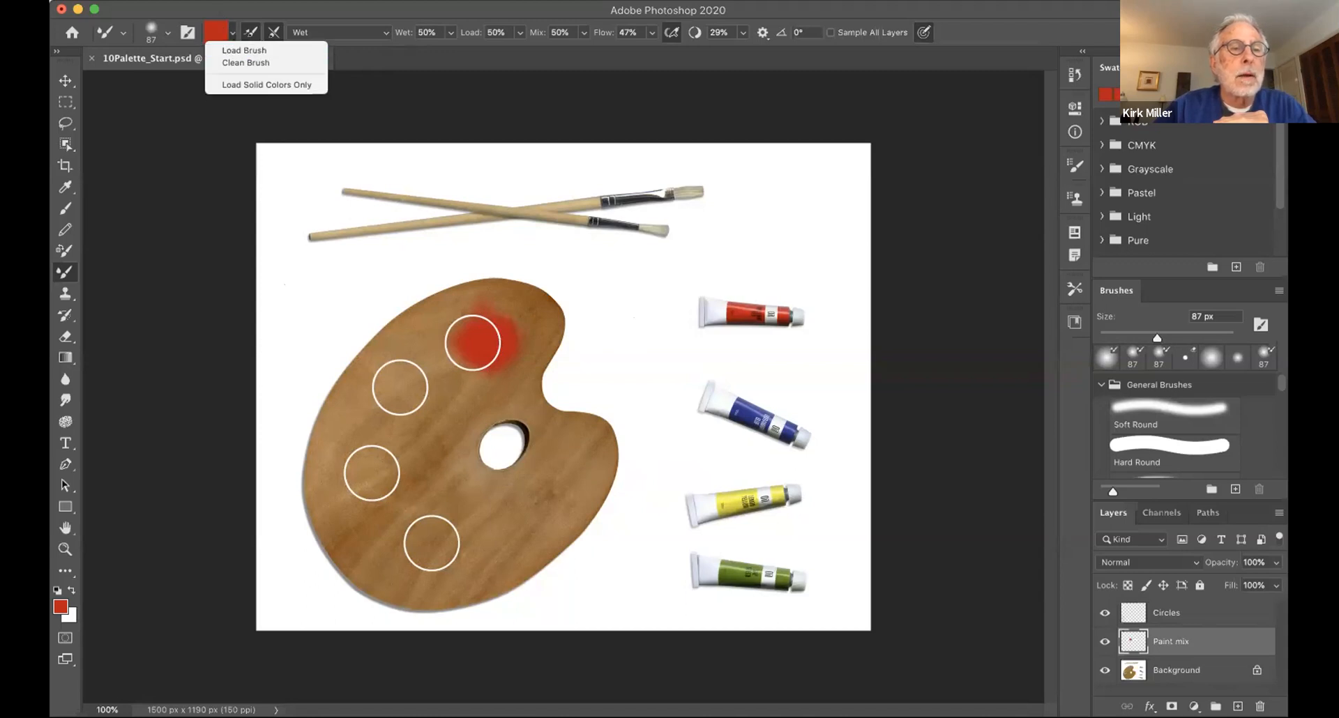
{"action": "left_click", "coordinate": [228, 50]}
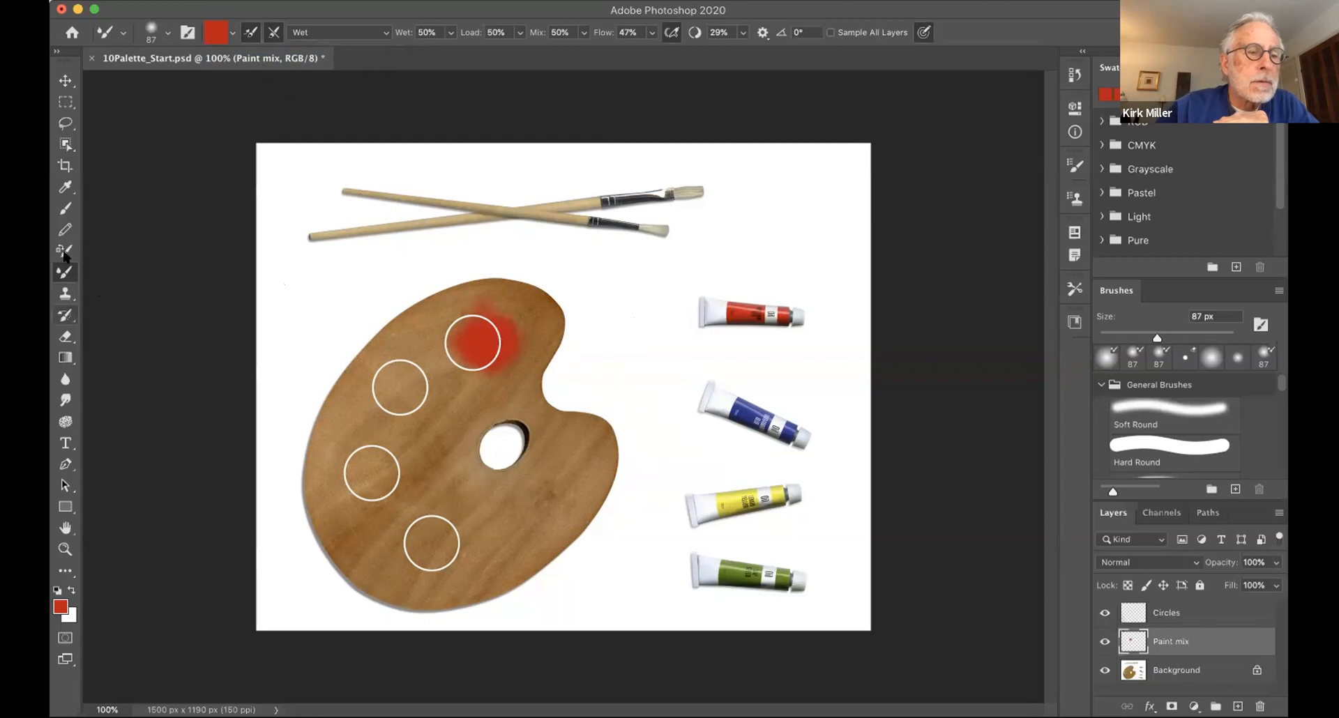
{"action": "left_click", "coordinate": [63, 188]}
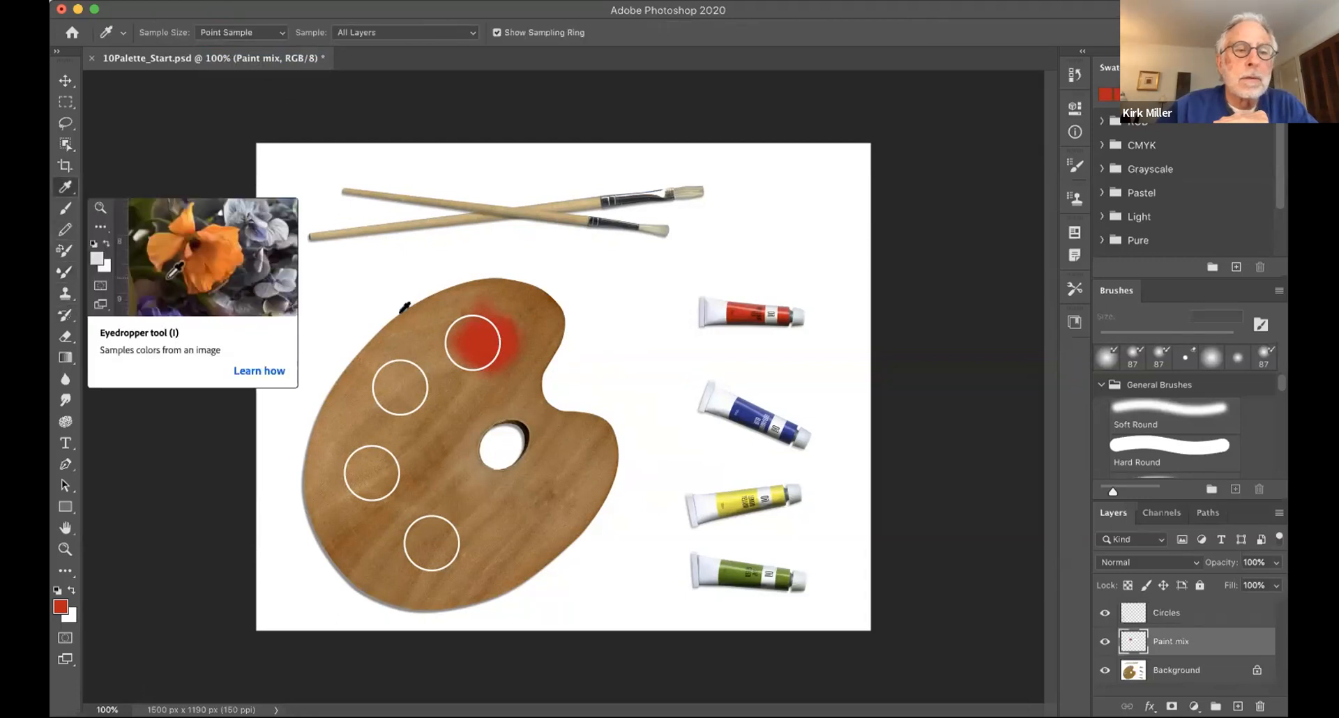
{"action": "left_click", "coordinate": [738, 493]}
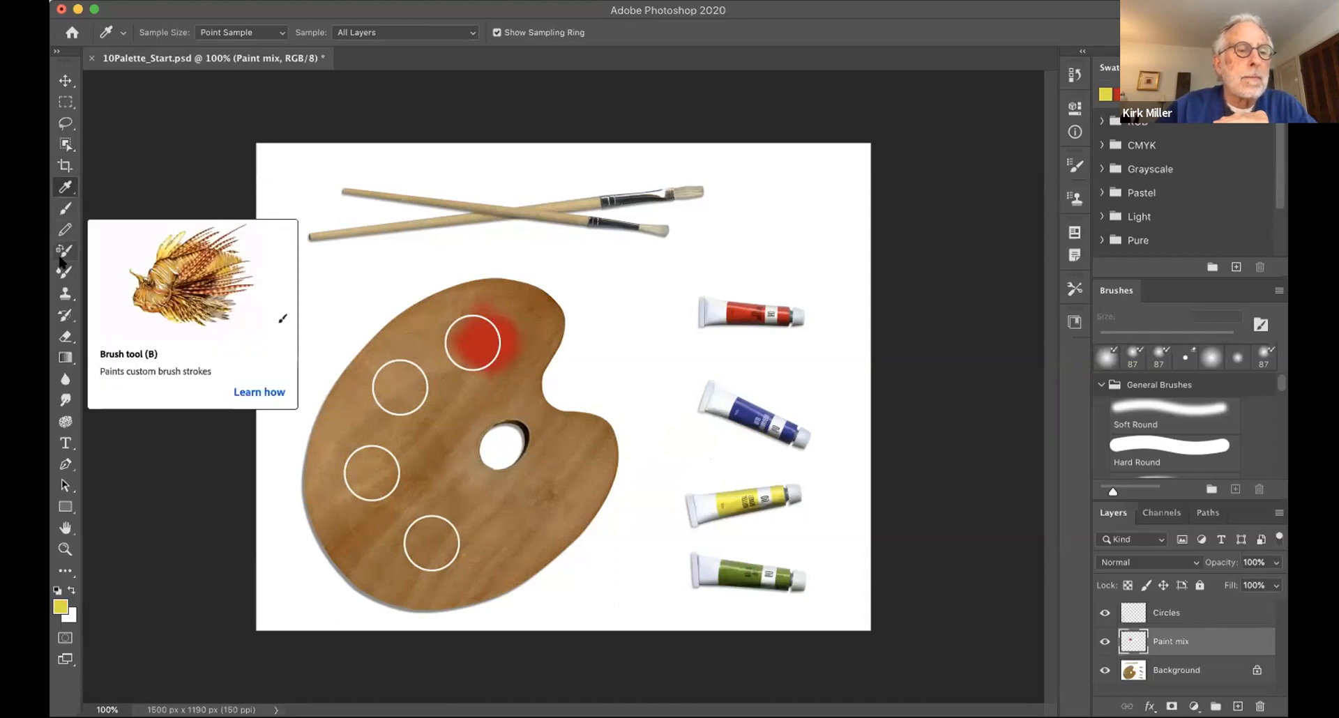
{"action": "left_click", "coordinate": [64, 272]}
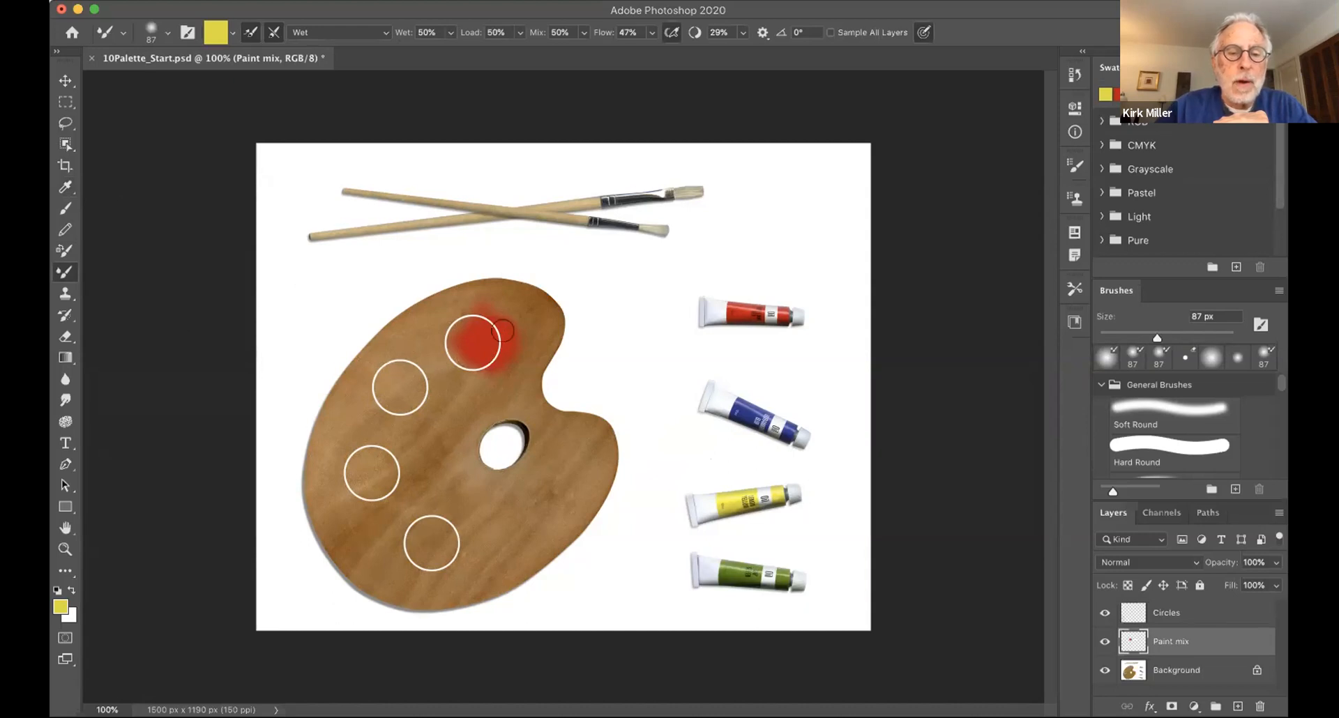
{"action": "mouse_move", "coordinate": [503, 331]}
{"action": "left_mouse_down"}
{"action": "mouse_move", "coordinate": [482, 348]}
{"action": "mouse_move", "coordinate": [497, 333]}
{"action": "mouse_move", "coordinate": [479, 323]}
{"action": "mouse_move", "coordinate": [475, 340]}
{"action": "mouse_move", "coordinate": [501, 328]}
{"action": "mouse_move", "coordinate": [488, 336]}
{"action": "mouse_move", "coordinate": [514, 339]}
{"action": "mouse_move", "coordinate": [507, 328]}
{"action": "mouse_move", "coordinate": [491, 341]}
{"action": "mouse_move", "coordinate": [513, 313]}
{"action": "mouse_move", "coordinate": [482, 345]}
{"action": "mouse_move", "coordinate": [502, 326]}
{"action": "left_mouse_up"}
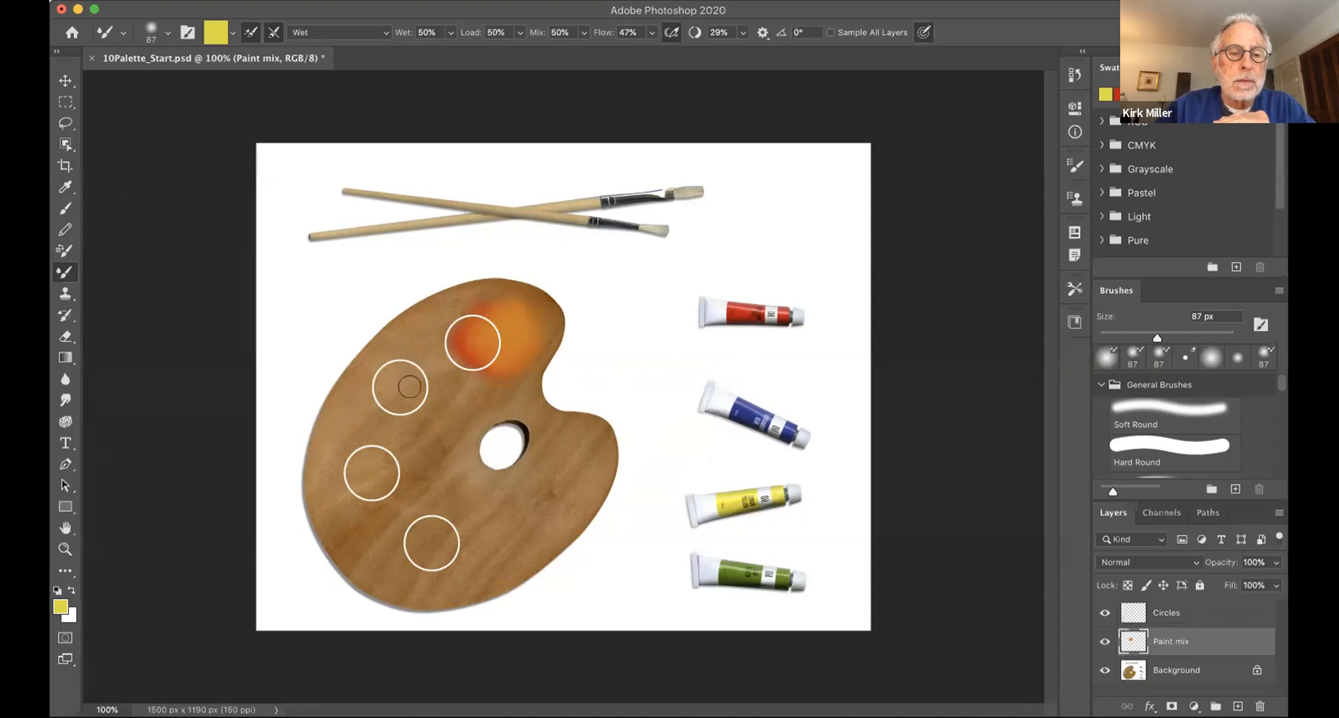
{"action": "mouse_move", "coordinate": [407, 392]}
{"action": "left_mouse_down"}
{"action": "mouse_move", "coordinate": [394, 405]}
{"action": "mouse_move", "coordinate": [401, 381]}
{"action": "mouse_move", "coordinate": [389, 394]}
{"action": "mouse_move", "coordinate": [403, 382]}
{"action": "left_mouse_up"}
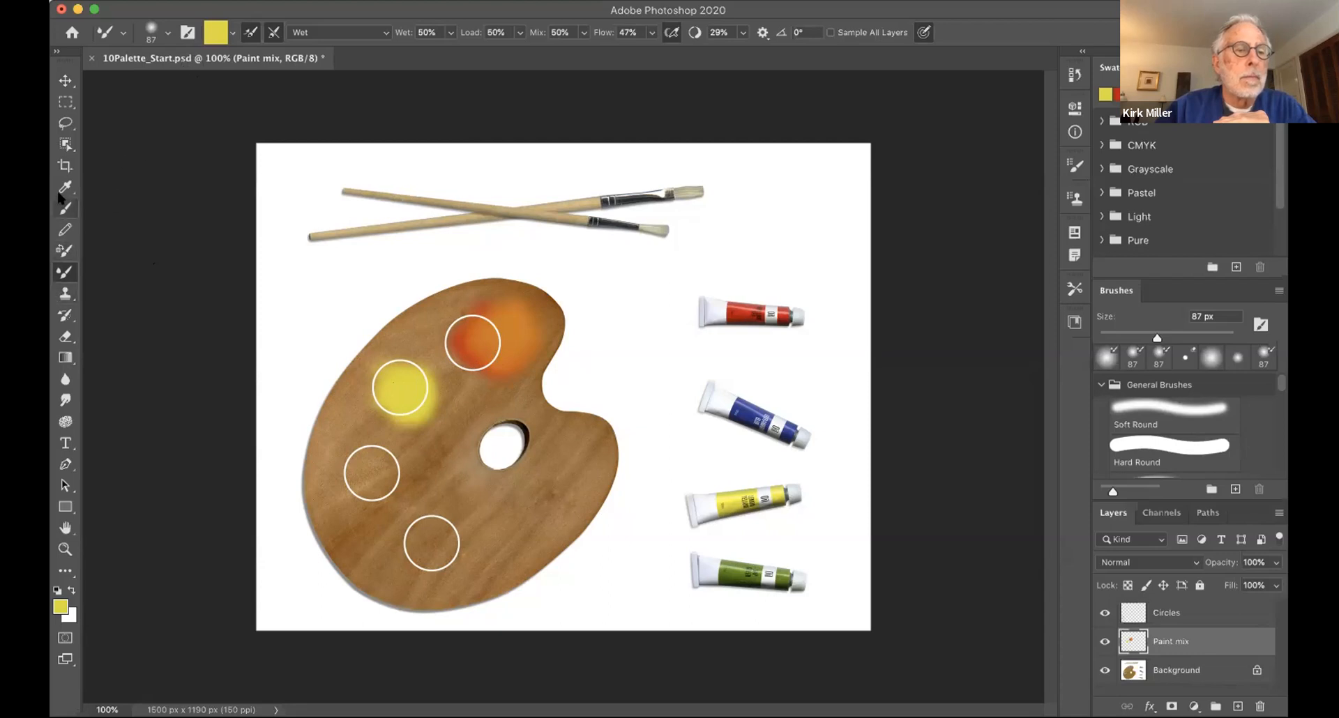
Step: Sample blue from the blue tube, then use the Mixer Brush to paint the third circle and blend blue into the yellow paint
{"action": "left_click", "coordinate": [65, 187]}
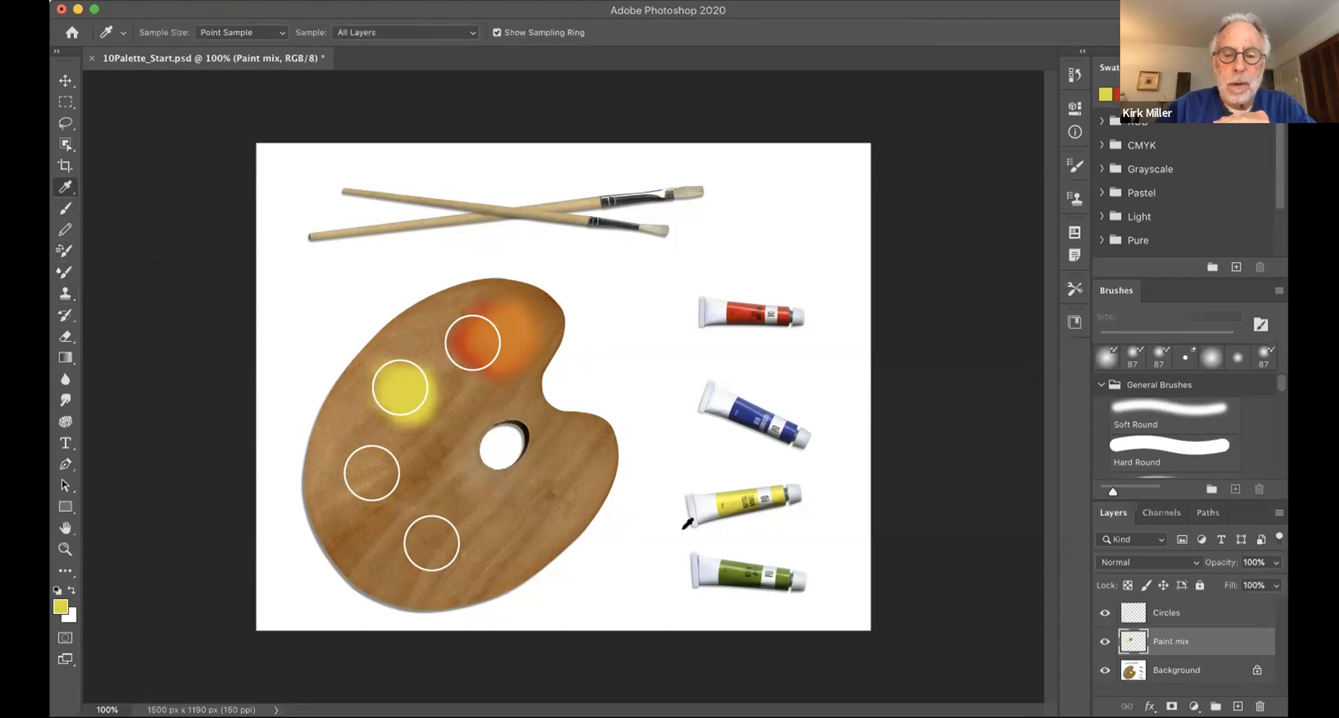
{"action": "left_click", "coordinate": [735, 570]}
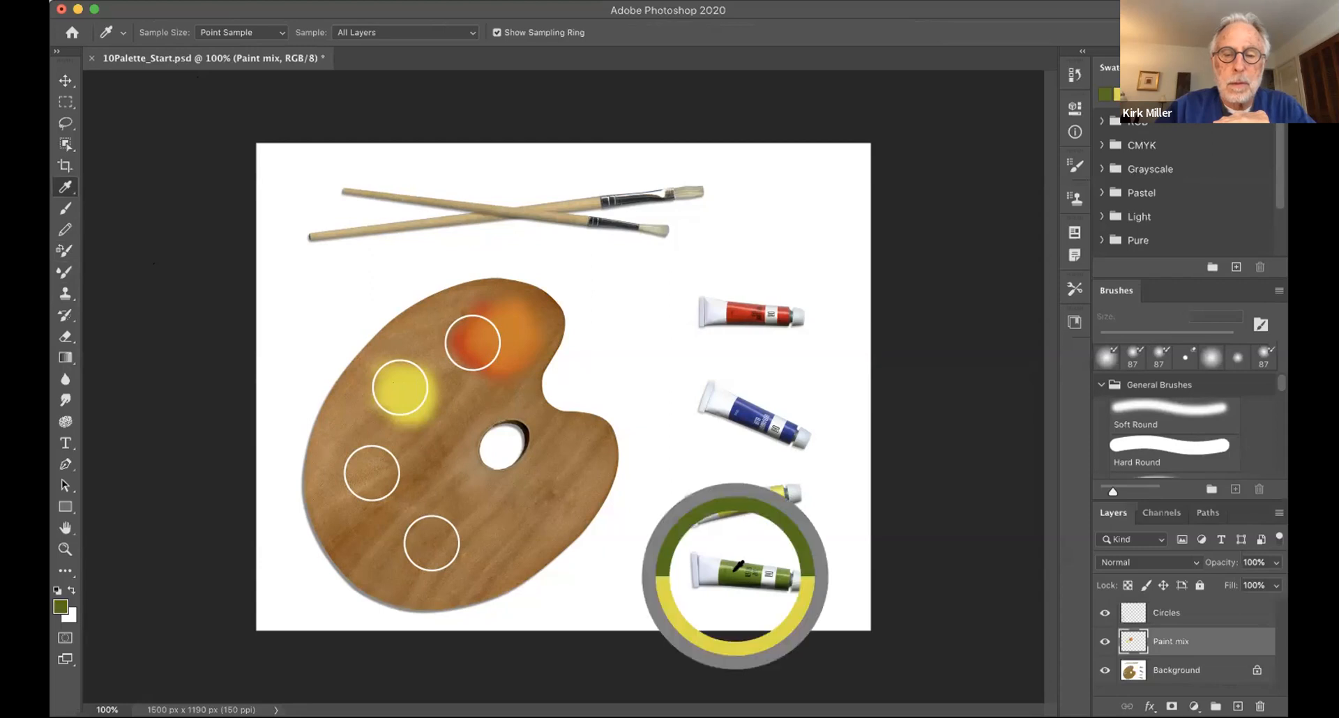
{"action": "left_click", "coordinate": [748, 409]}
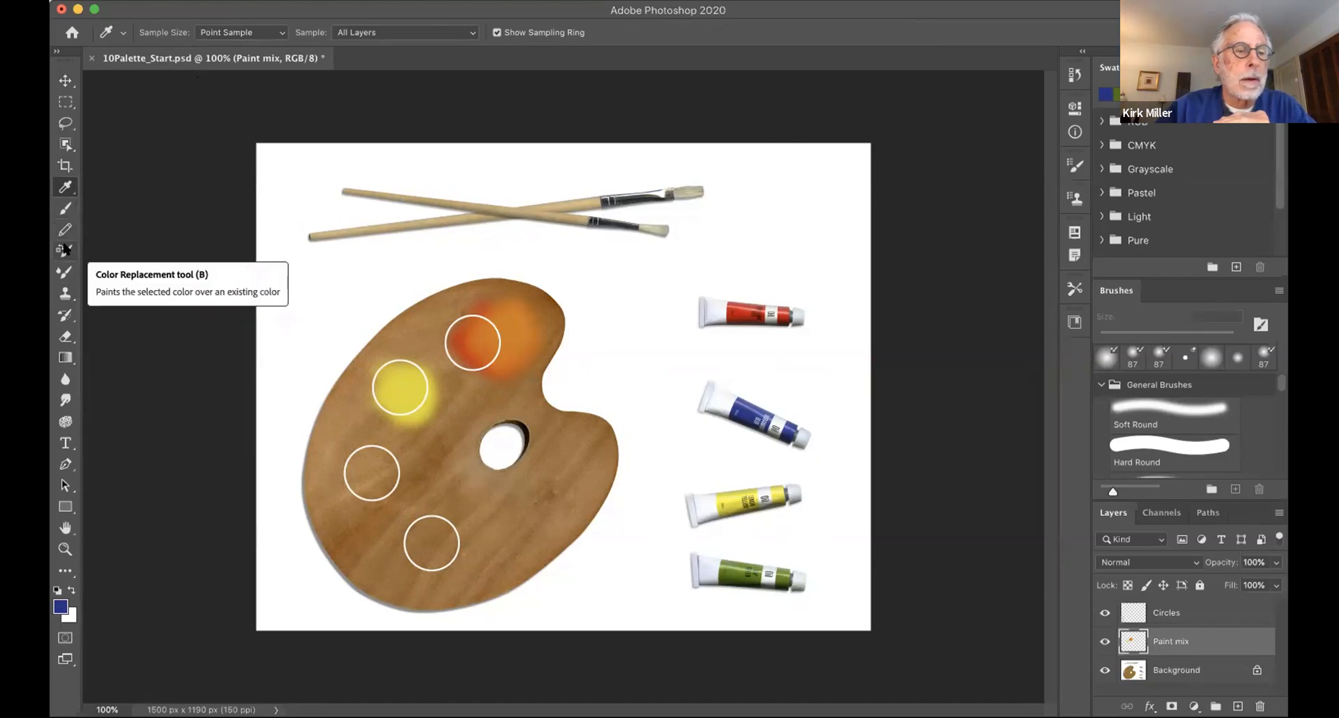
{"action": "key", "text": "shift+b"}
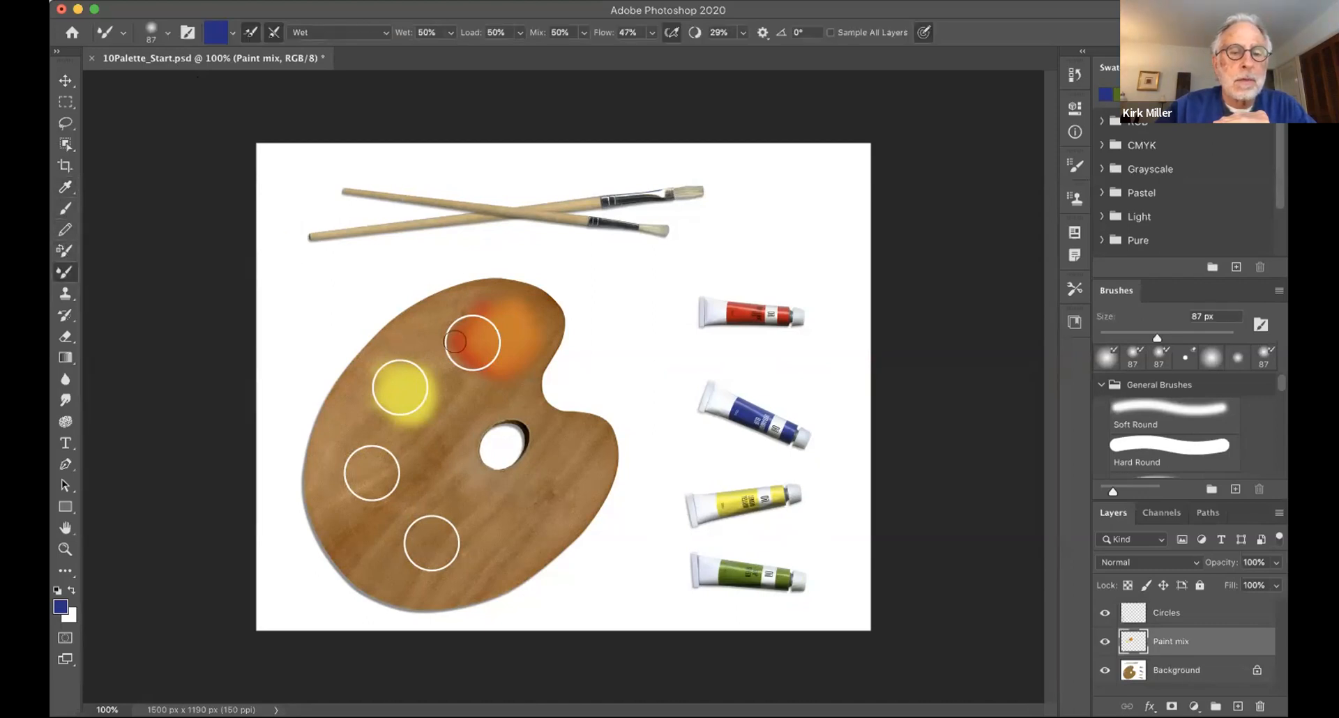
{"action": "mouse_move", "coordinate": [429, 394]}
{"action": "left_mouse_down"}
{"action": "mouse_move", "coordinate": [402, 389]}
{"action": "mouse_move", "coordinate": [422, 394]}
{"action": "left_mouse_up"}
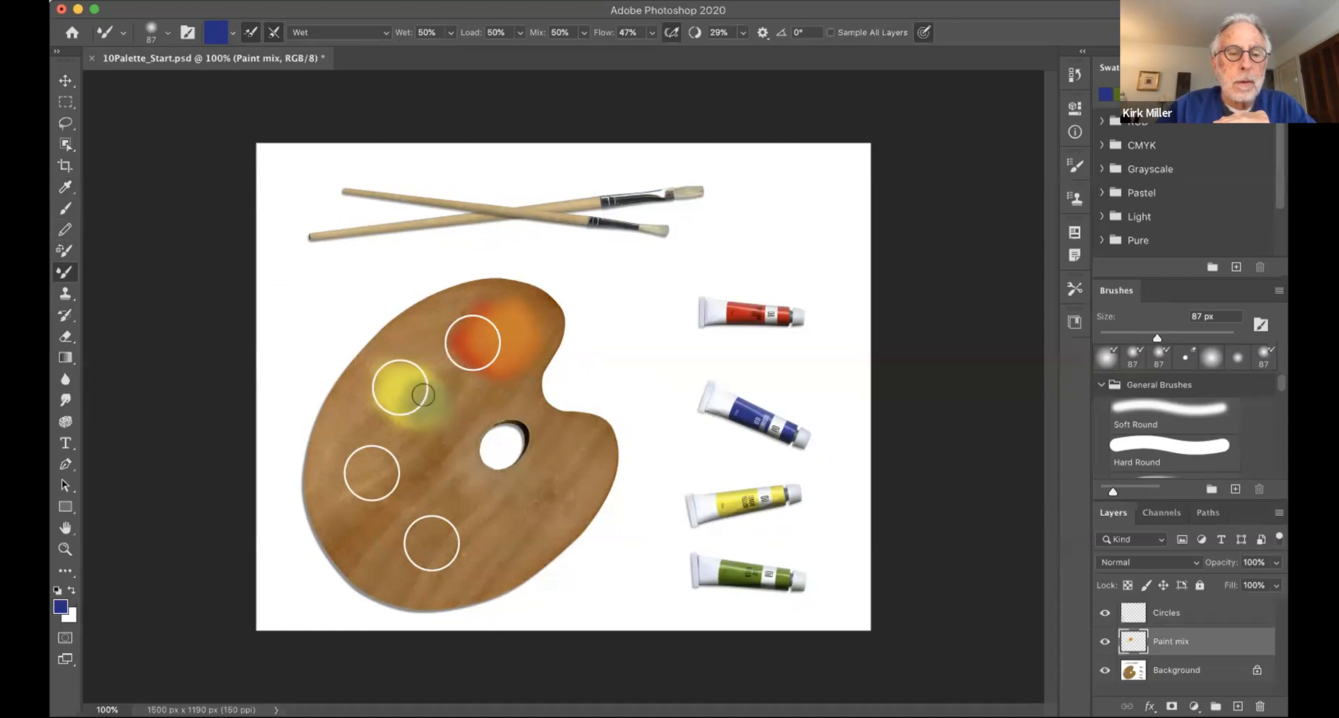
{"action": "mouse_move", "coordinate": [380, 460]}
{"action": "left_mouse_down"}
{"action": "mouse_move", "coordinate": [394, 473]}
{"action": "mouse_move", "coordinate": [362, 478]}
{"action": "left_mouse_up"}
{"action": "mouse_move", "coordinate": [408, 391]}
{"action": "left_mouse_down"}
{"action": "mouse_move", "coordinate": [418, 394]}
{"action": "mouse_move", "coordinate": [403, 401]}
{"action": "mouse_move", "coordinate": [417, 391]}
{"action": "mouse_move", "coordinate": [469, 423]}
{"action": "mouse_move", "coordinate": [391, 364]}
{"action": "left_mouse_up"}
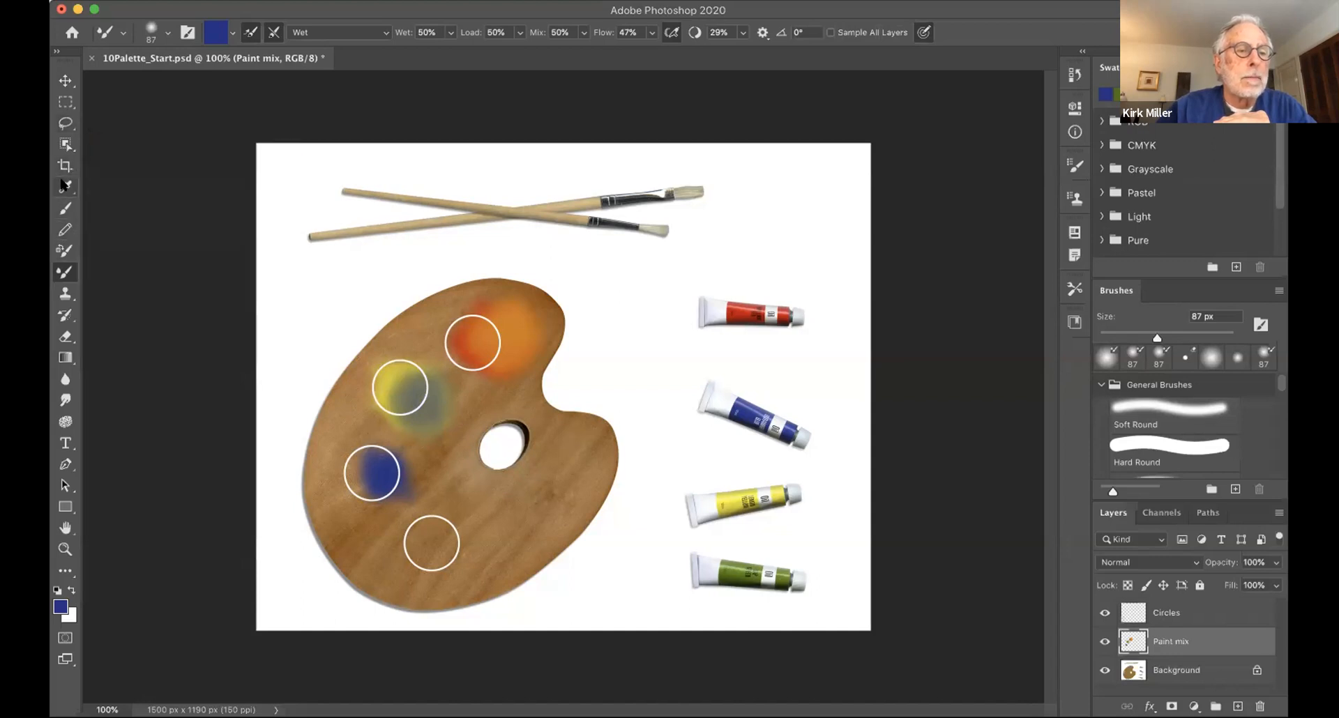
Step: Sample yellow from the yellow tube again and blend it with the Mixer Brush into the mixed paint of the second circle and the blue paint
{"action": "left_click", "coordinate": [64, 187]}
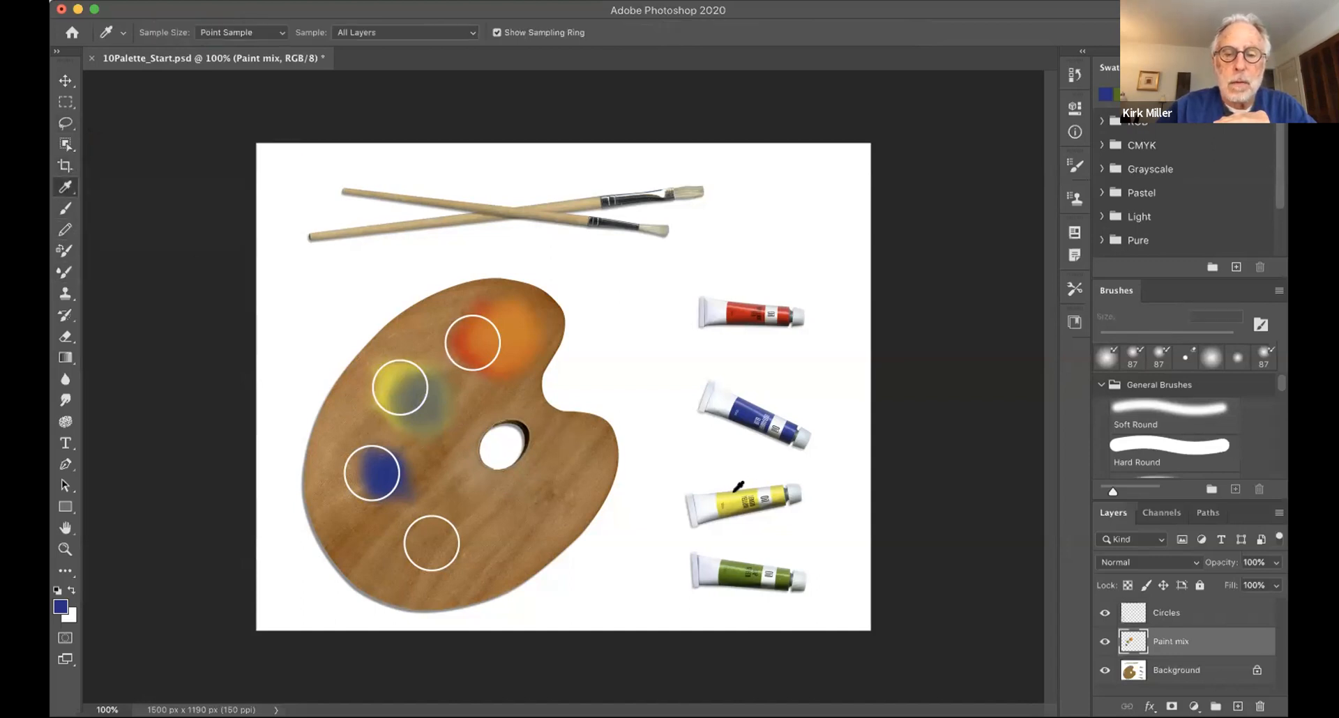
{"action": "left_click", "coordinate": [734, 497]}
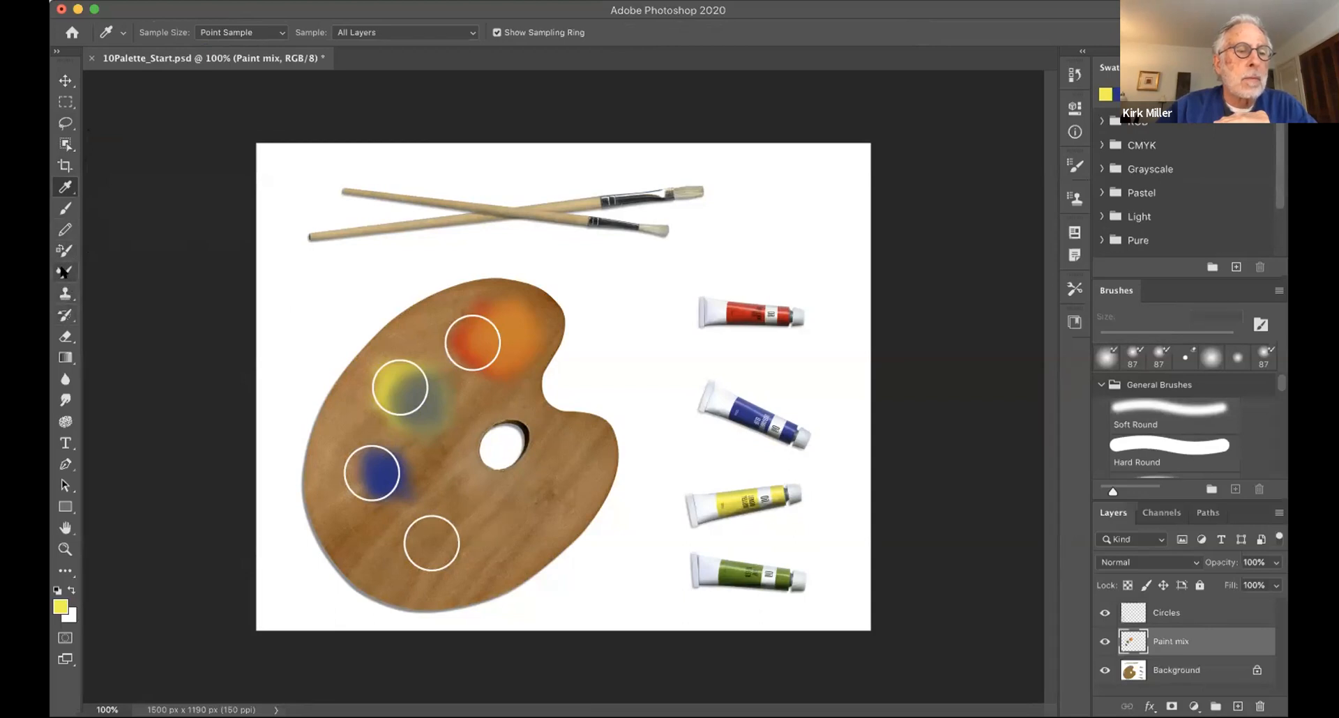
{"action": "left_click", "coordinate": [64, 272]}
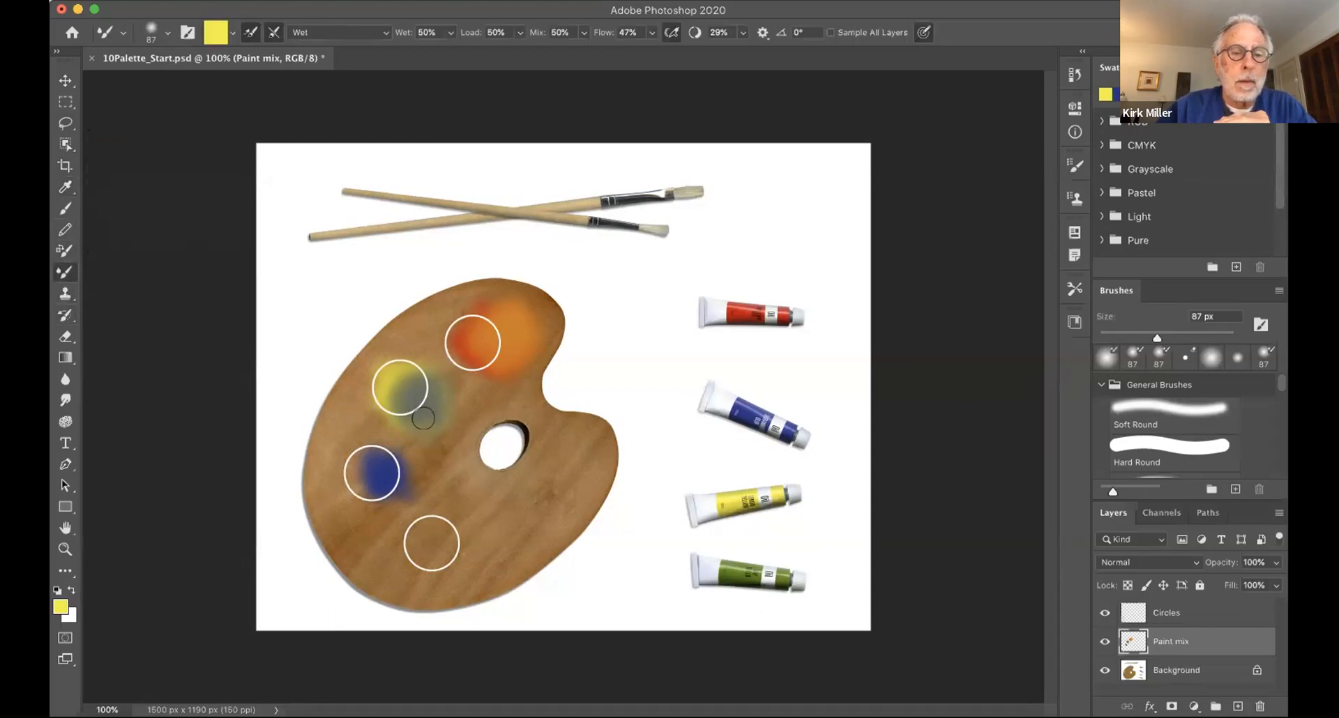
{"action": "mouse_move", "coordinate": [418, 397]}
{"action": "left_mouse_down"}
{"action": "mouse_move", "coordinate": [417, 419]}
{"action": "mouse_move", "coordinate": [405, 398]}
{"action": "left_mouse_up"}
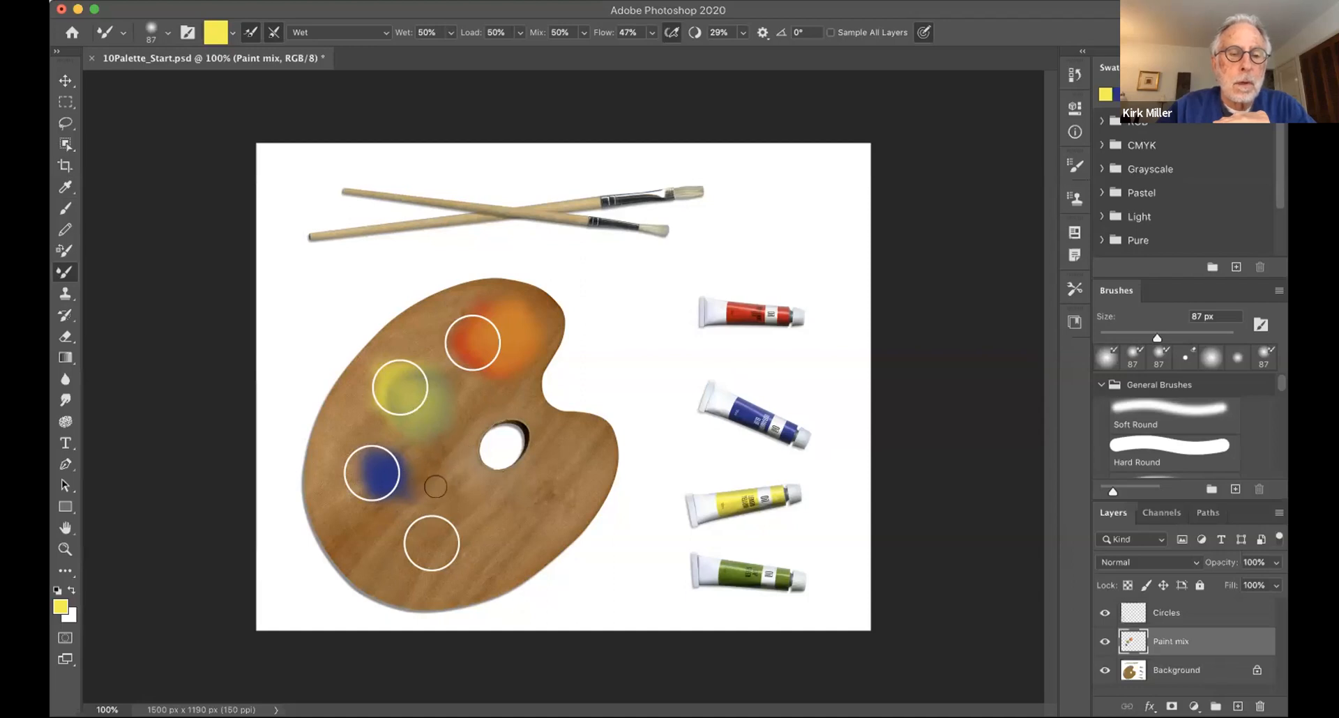
{"action": "mouse_move", "coordinate": [389, 460]}
{"action": "left_mouse_down"}
{"action": "mouse_move", "coordinate": [391, 478]}
{"action": "mouse_move", "coordinate": [369, 471]}
{"action": "left_mouse_up"}
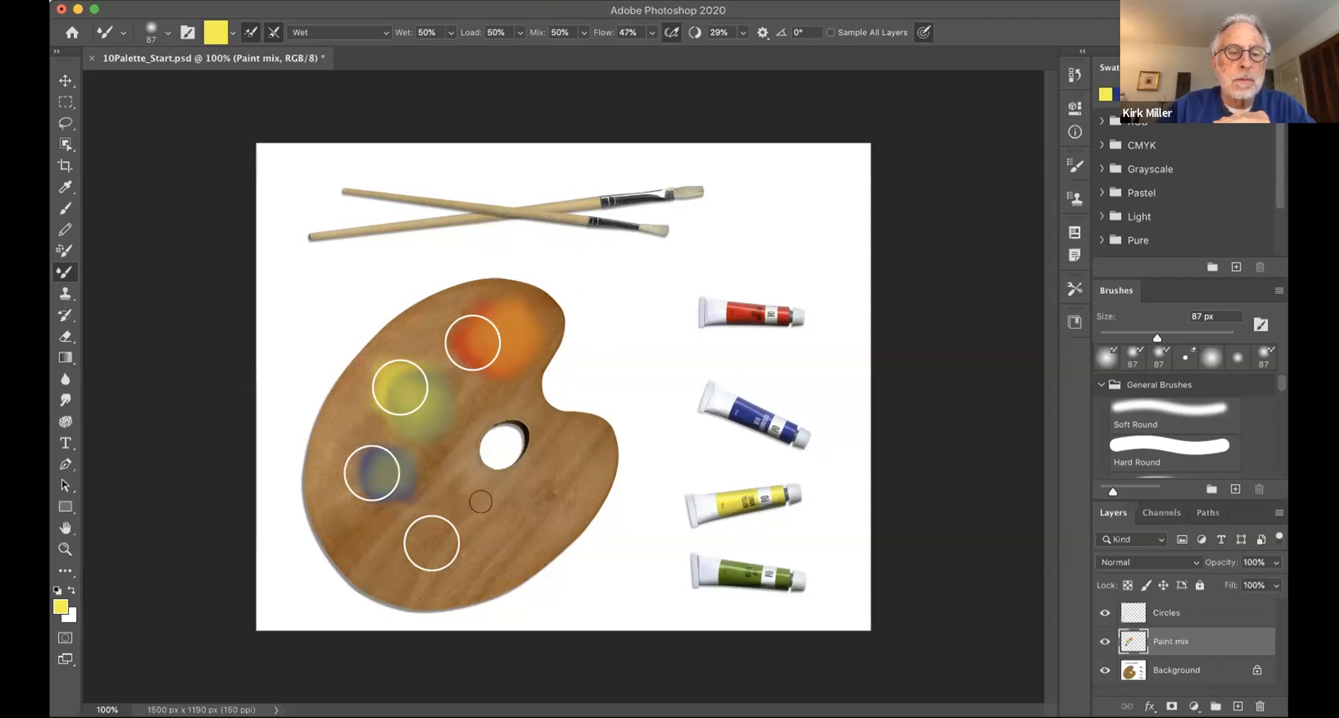
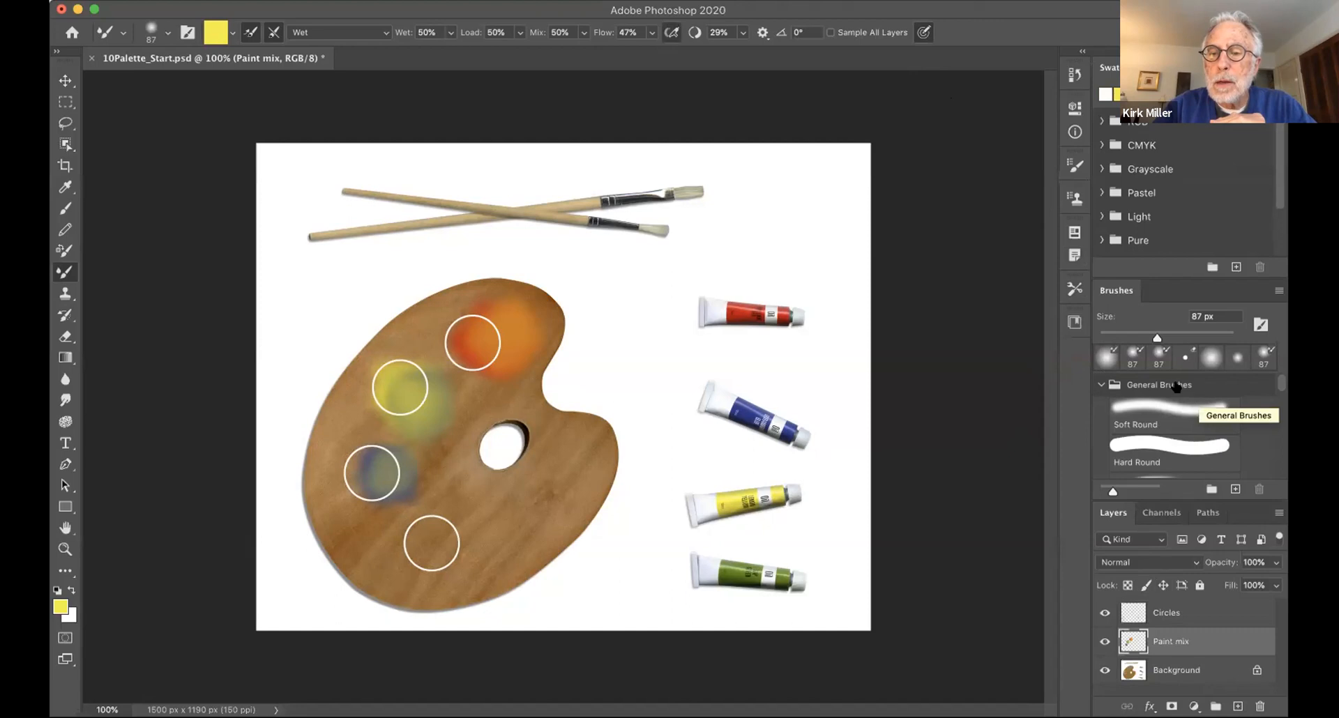
Step: Inspect the current brush's tip shape and dynamics in the brush settings, leaving them as they are
{"action": "left_click", "coordinate": [1067, 156]}
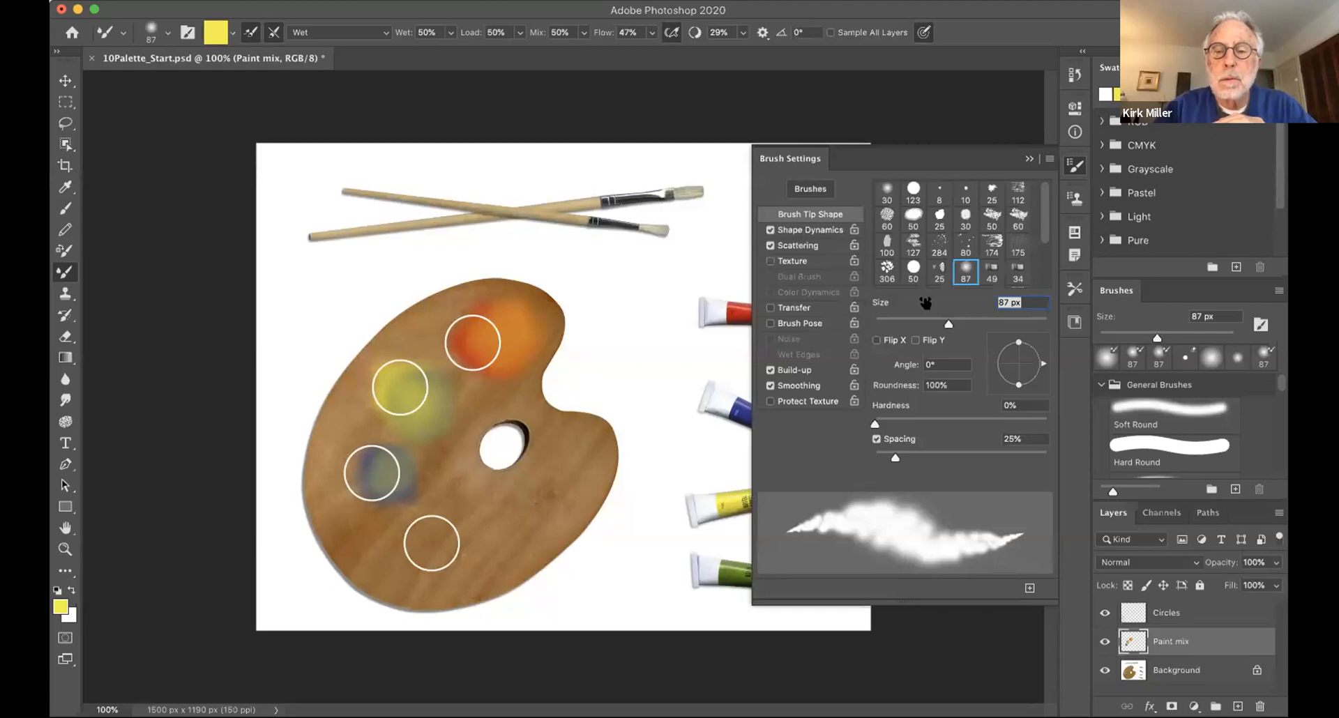
{"action": "left_click", "coordinate": [1026, 159]}
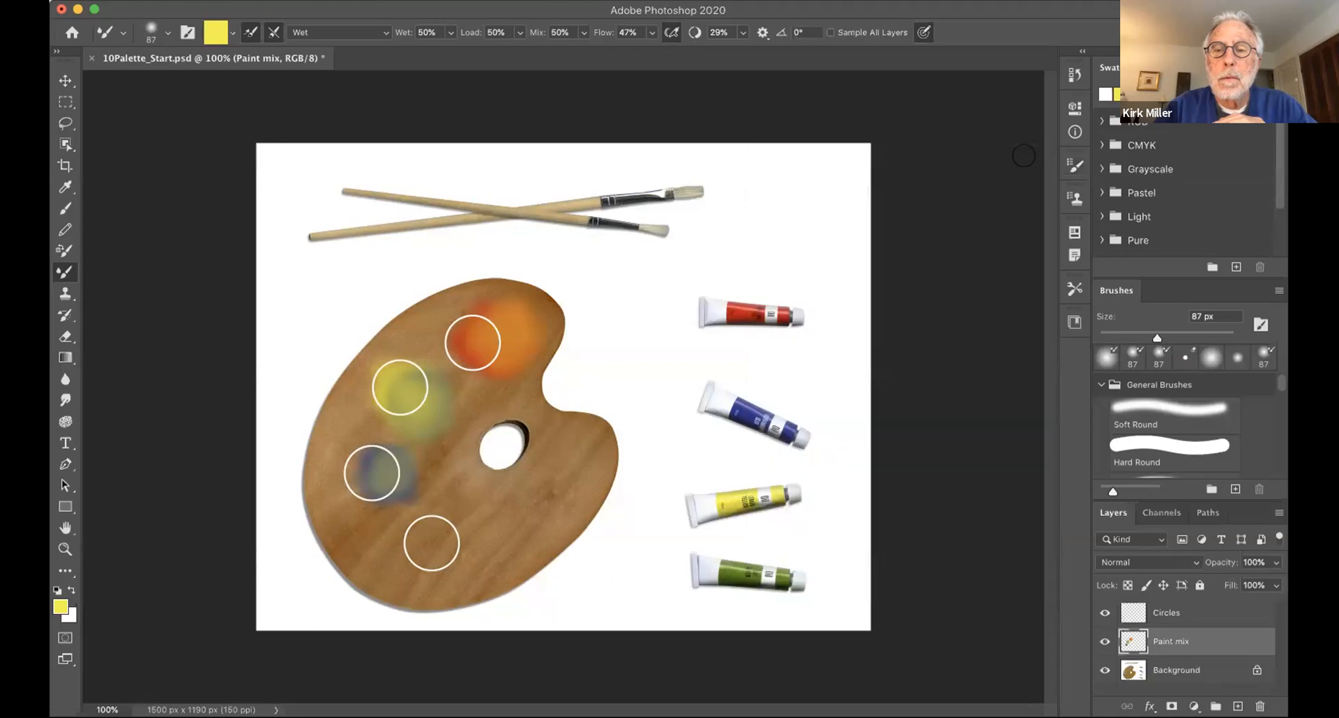
{"action": "left_click", "coordinate": [1069, 166]}
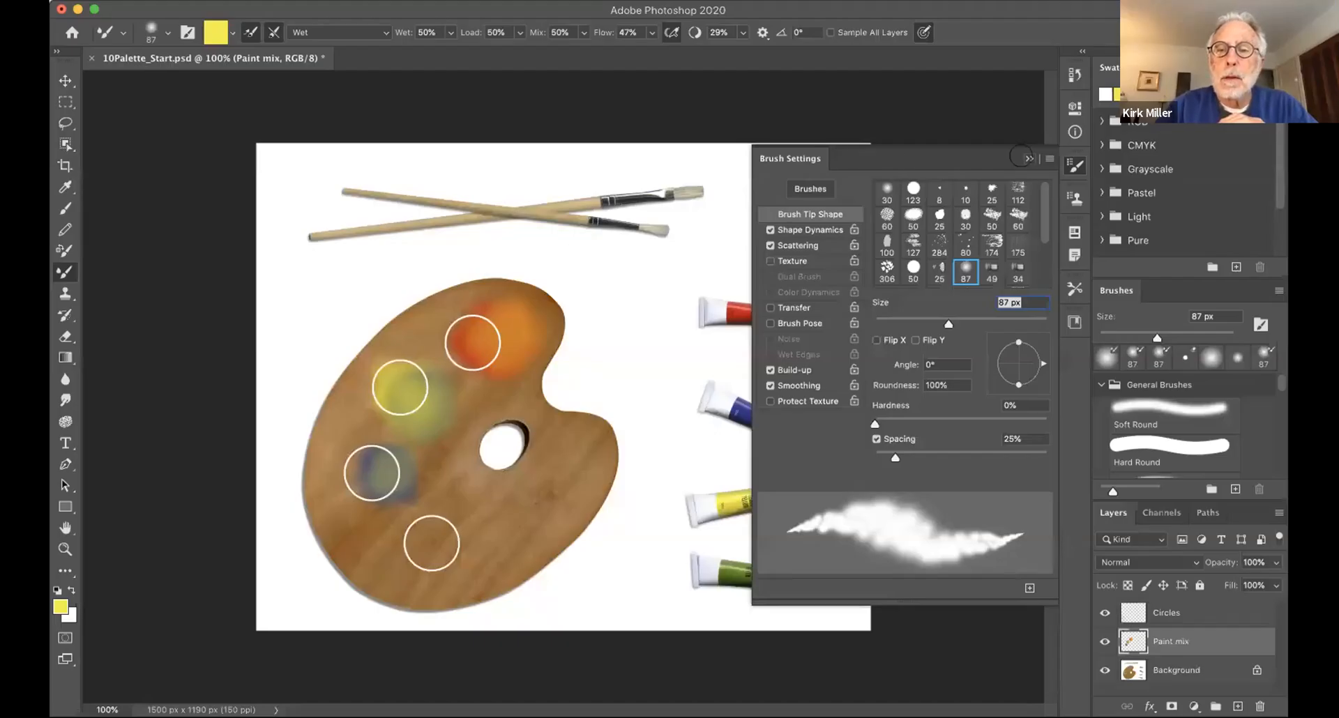
{"action": "left_click", "coordinate": [1027, 159]}
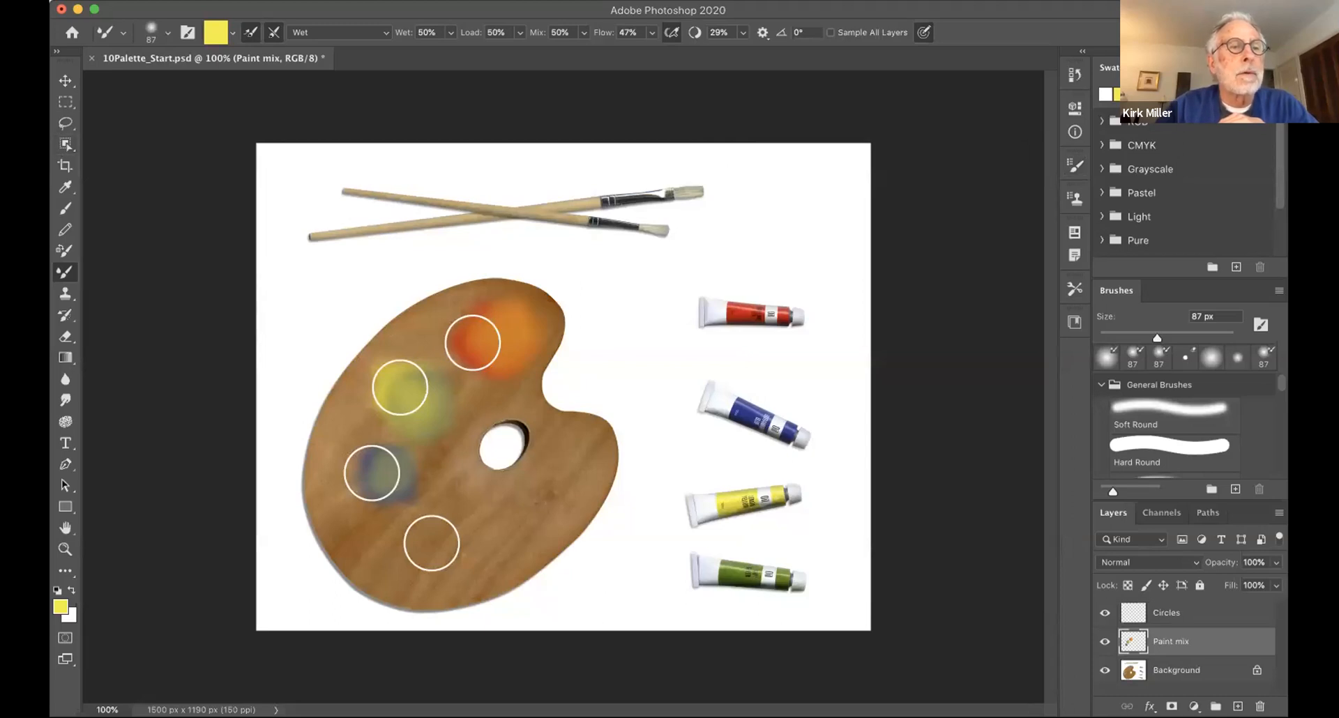
{"action": "left_click", "coordinate": [136, 0]}
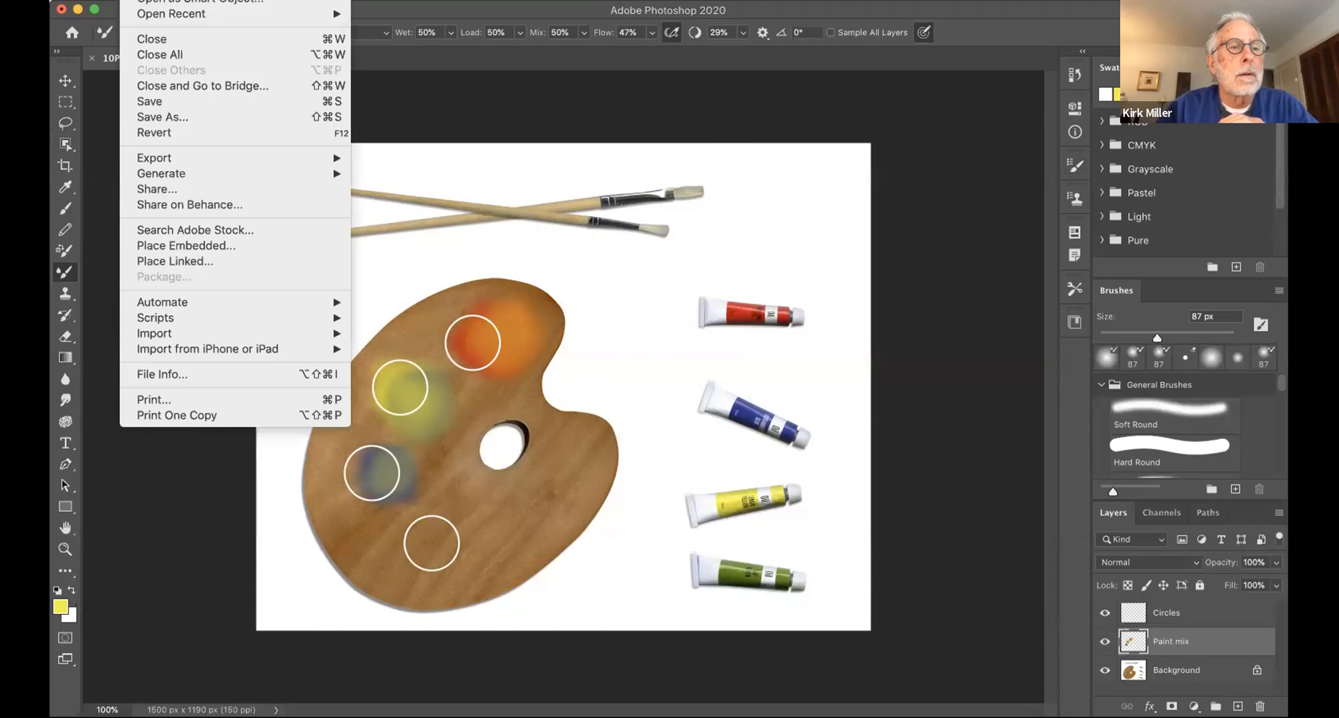
{"action": "key", "text": "Escape"}
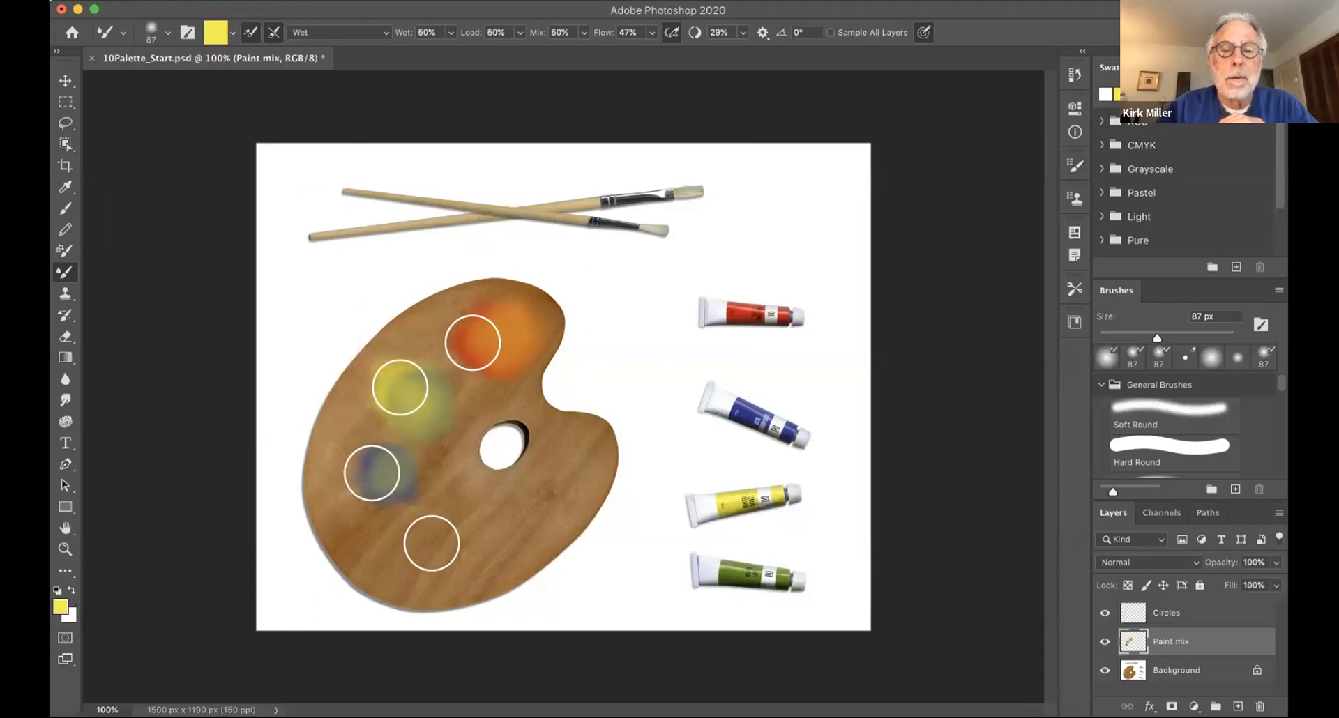
{"action": "key", "text": "super+o"}
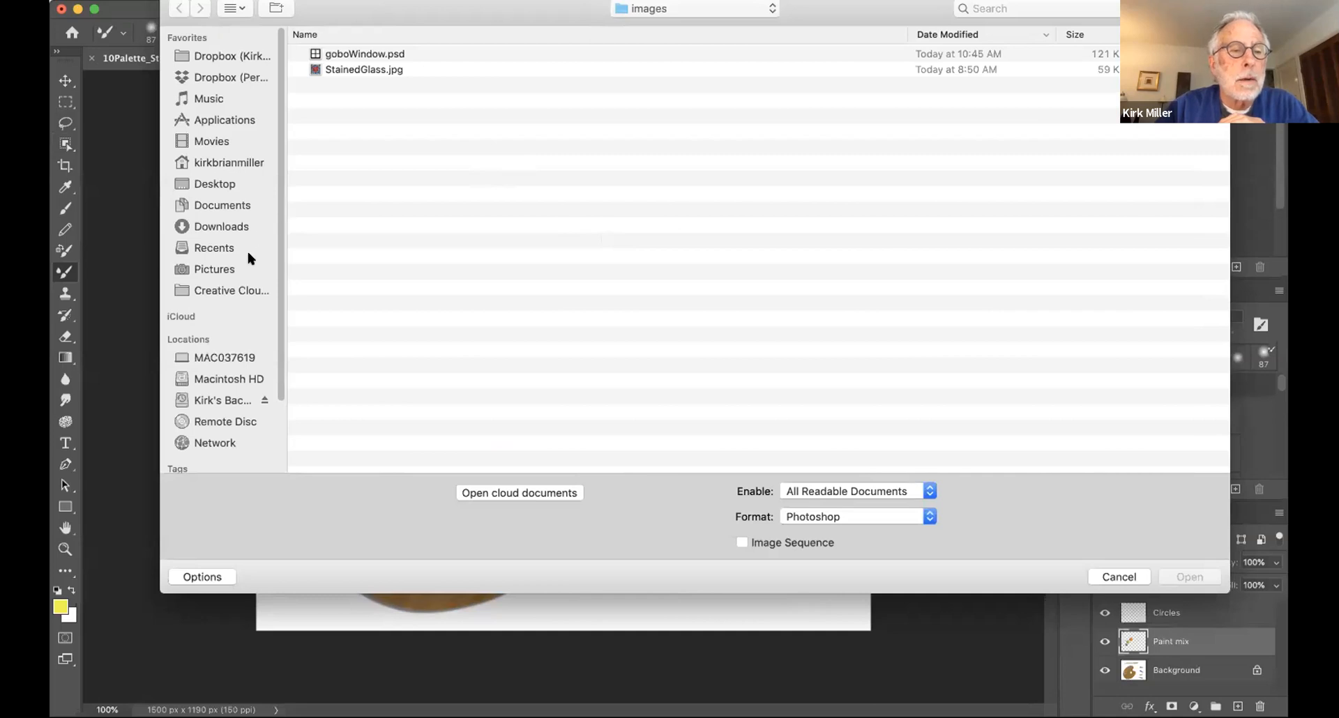
{"action": "left_click", "coordinate": [200, 180]}
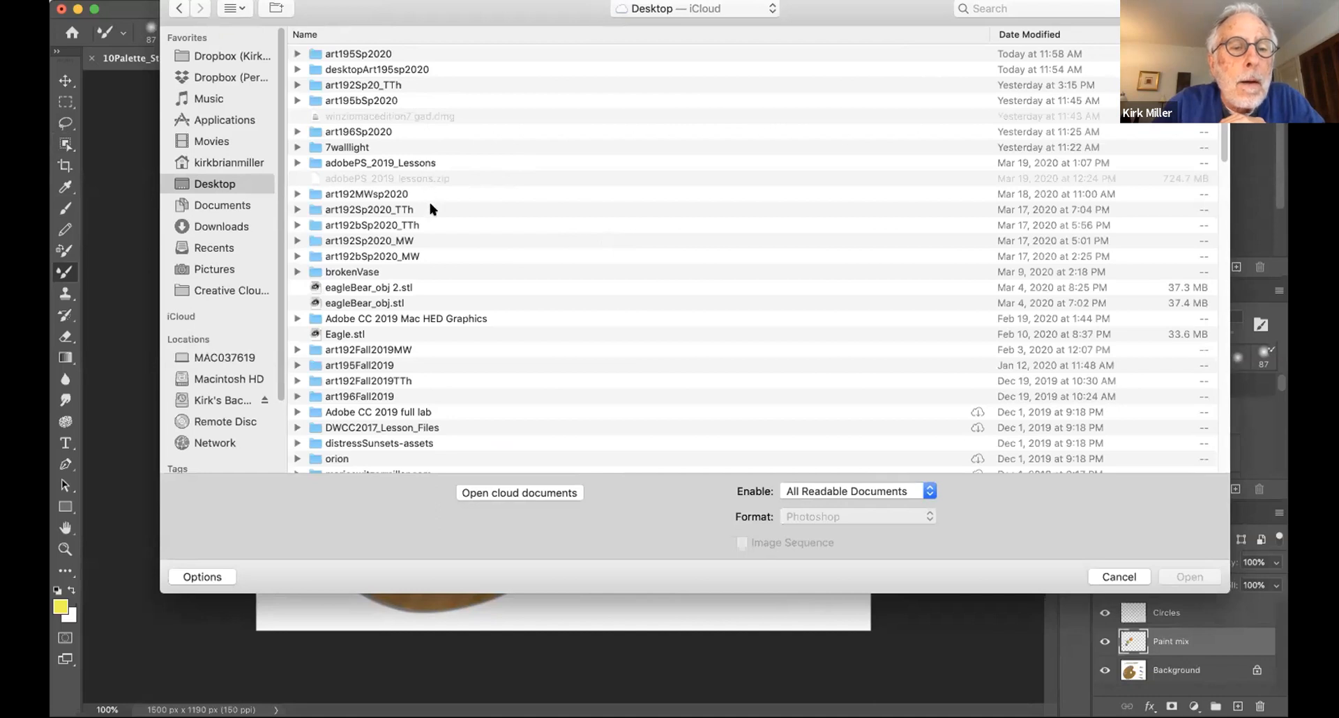
{"action": "scroll", "coordinate": [450, 358], "scroll_direction": "down", "scroll_amount": 6}
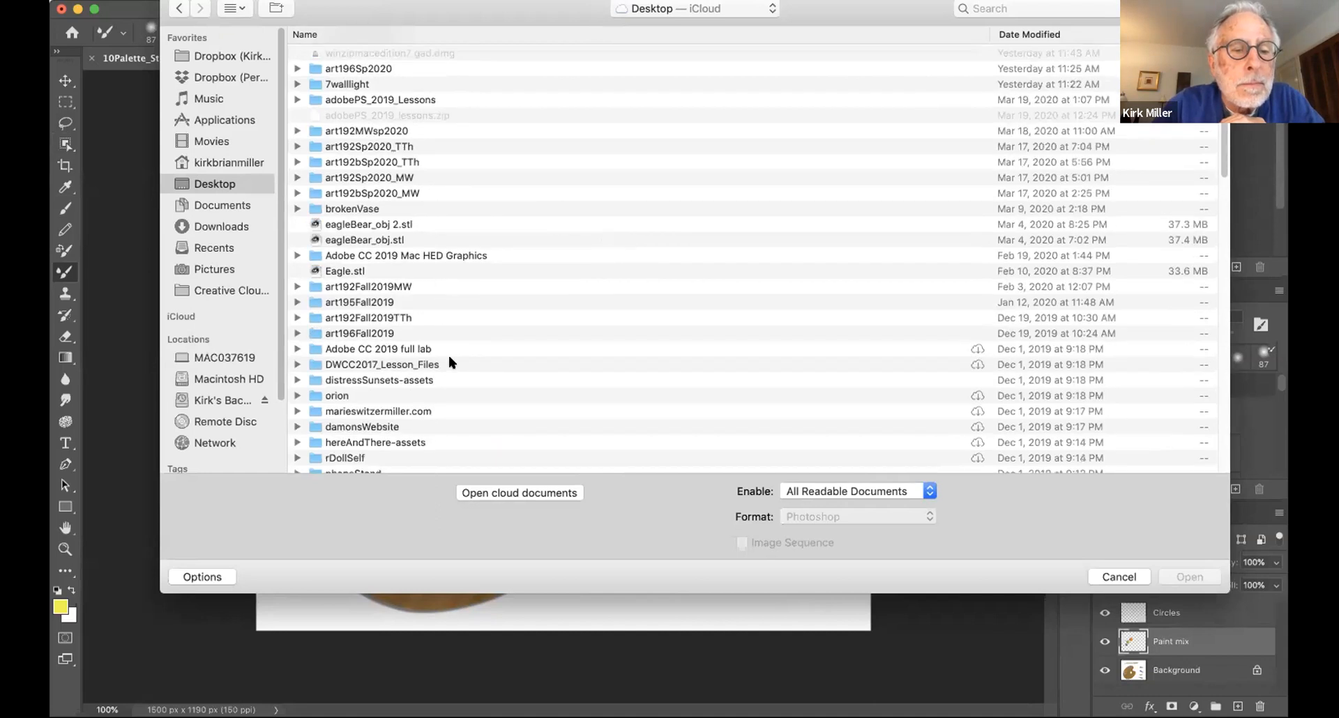
{"action": "scroll", "coordinate": [449, 357], "scroll_direction": "down", "scroll_amount": 1}
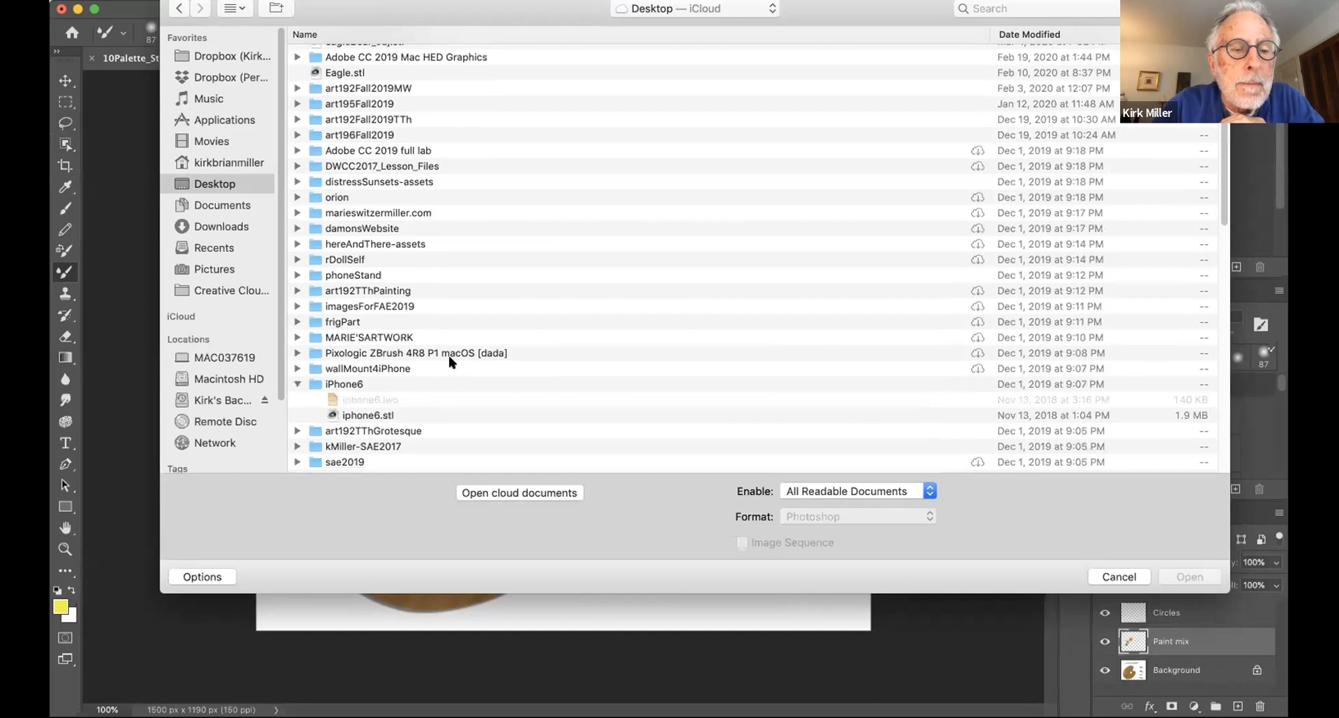
{"action": "scroll", "coordinate": [449, 357], "scroll_direction": "down", "scroll_amount": 2}
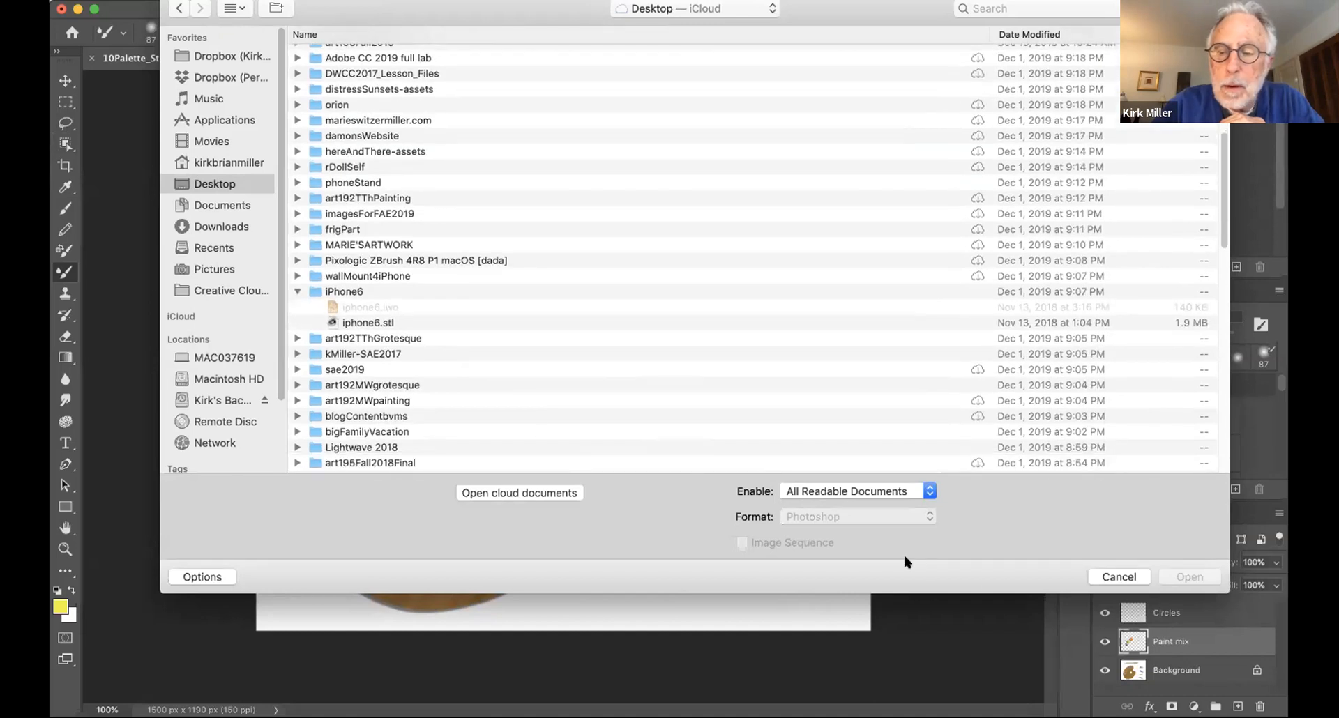
{"action": "left_click", "coordinate": [1127, 578]}
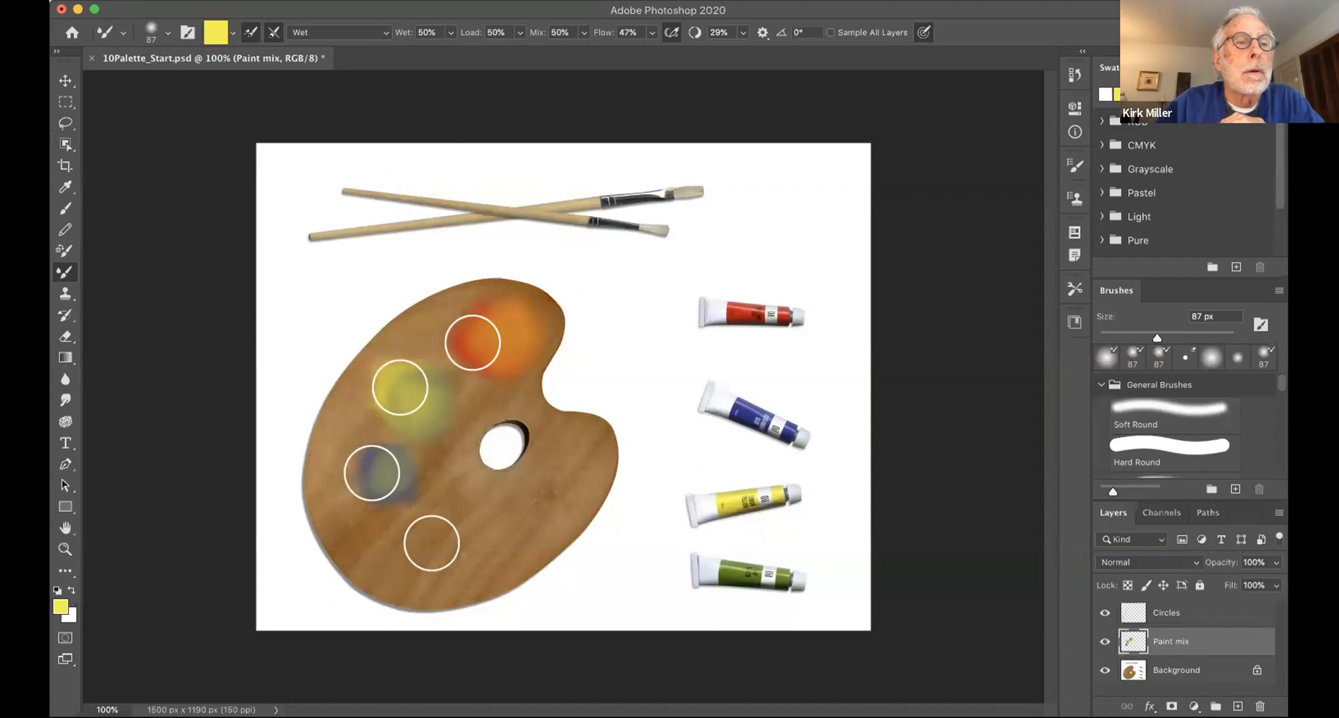
Step: Open 10Landscape_End.jpg and 10Landscape_Start.jpg from the recently used files
{"action": "left_click", "coordinate": [139, 0]}
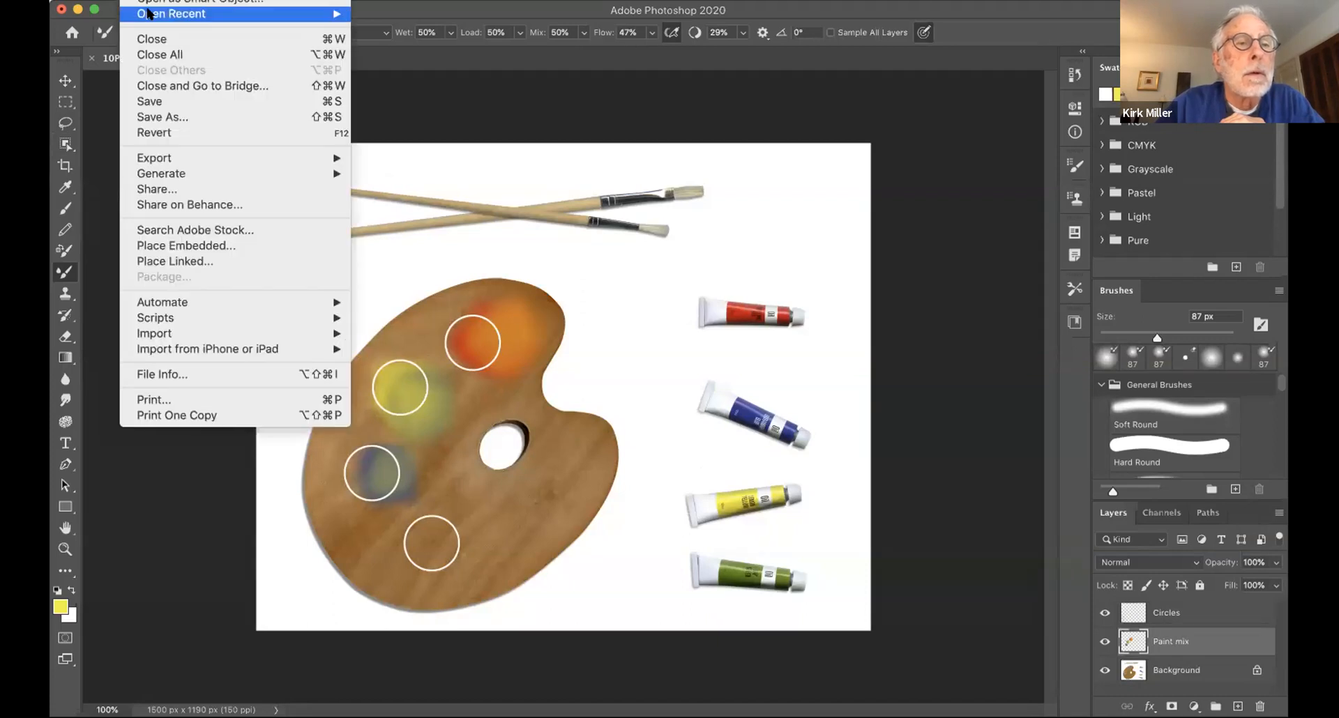
{"action": "mouse_move", "coordinate": [151, 14]}
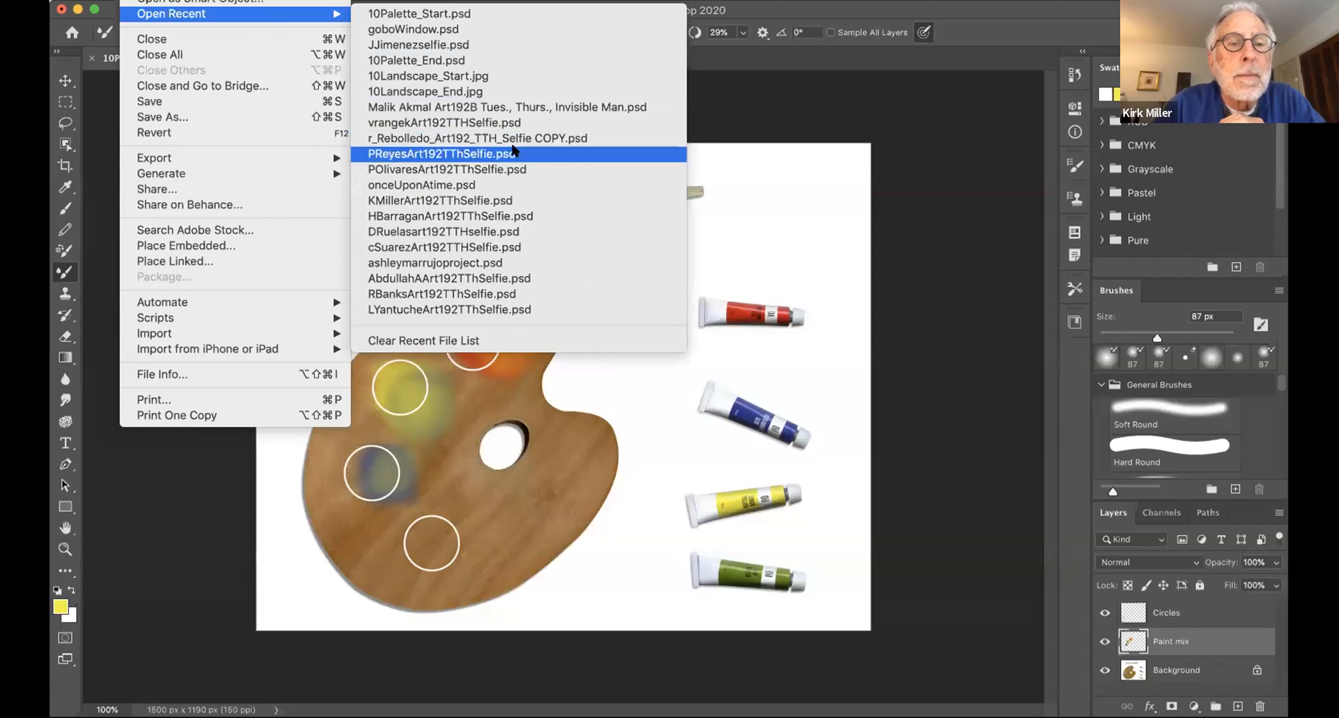
{"action": "left_click", "coordinate": [458, 89]}
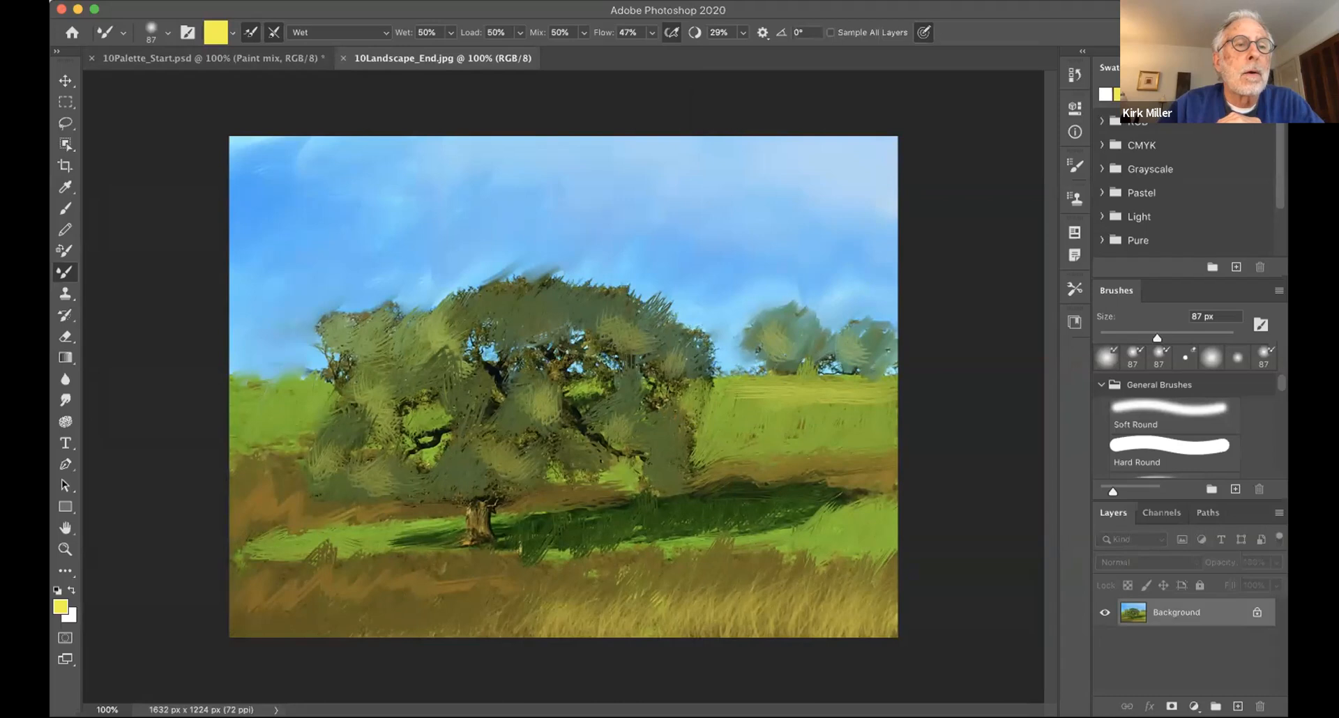
{"action": "left_click", "coordinate": [136, 0]}
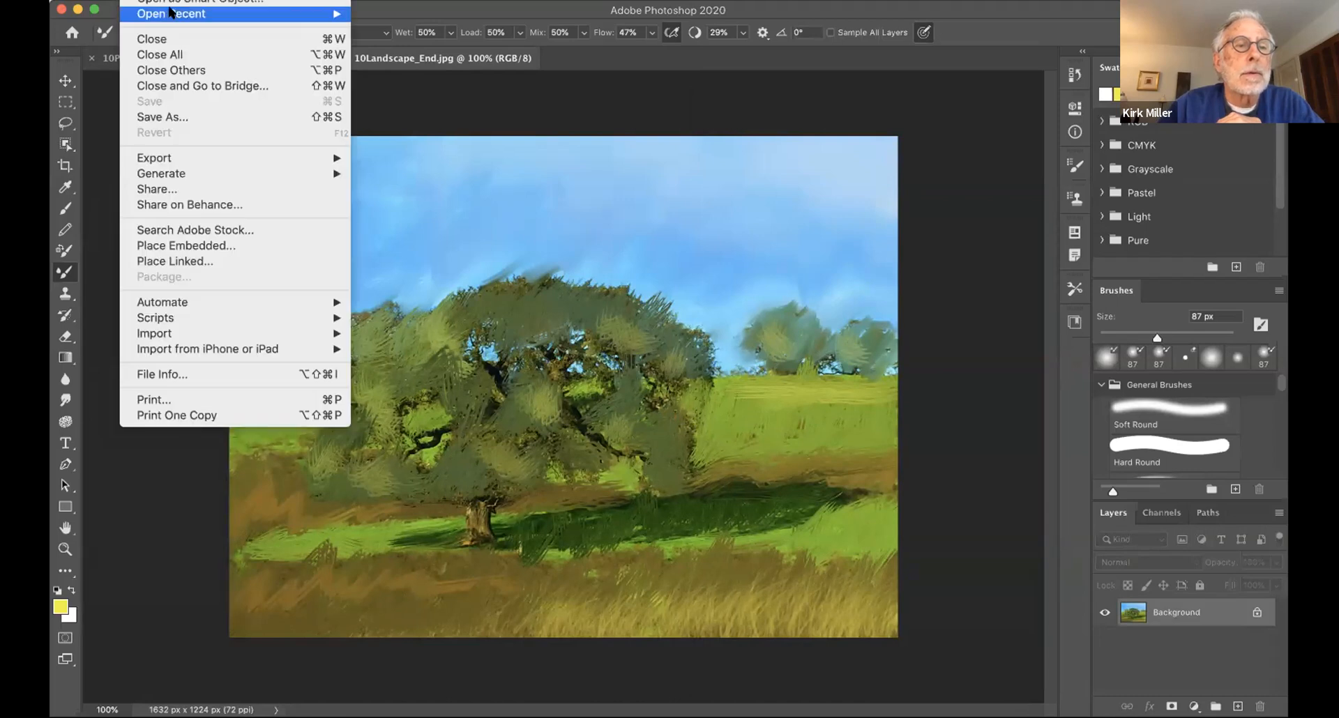
{"action": "mouse_move", "coordinate": [171, 14]}
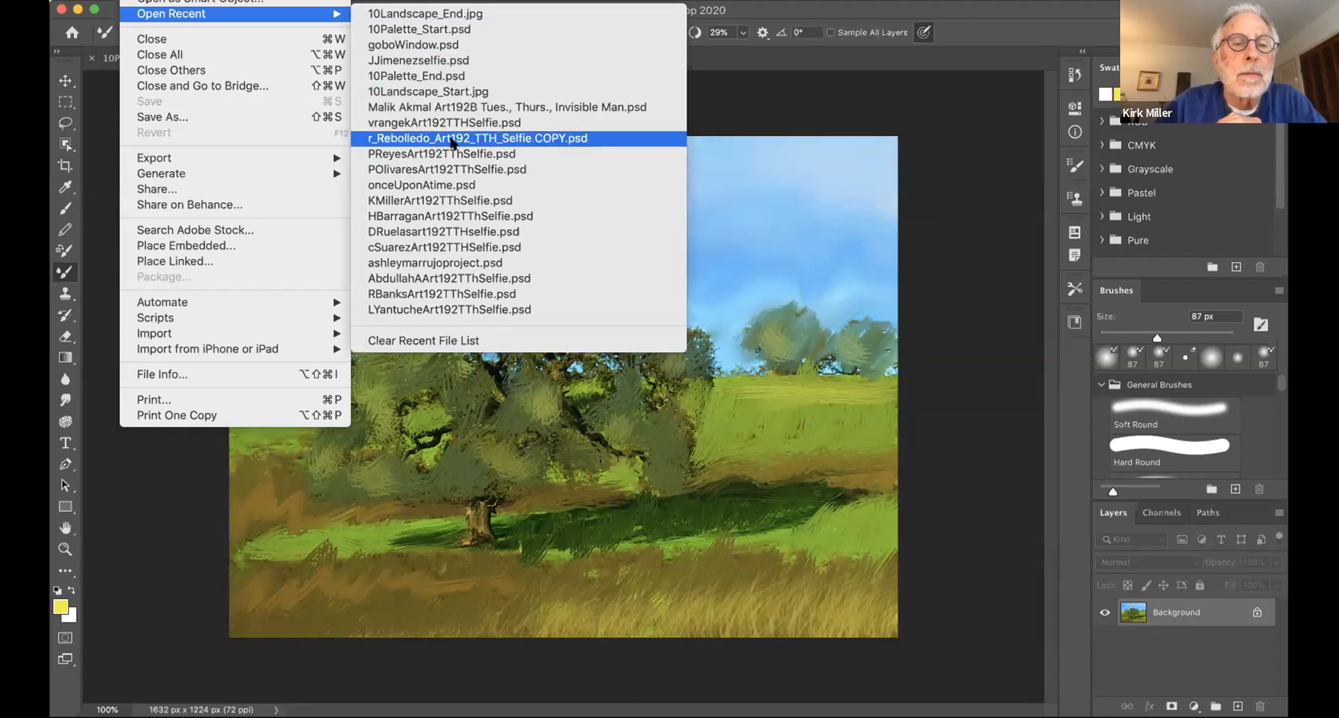
{"action": "left_click", "coordinate": [453, 94]}
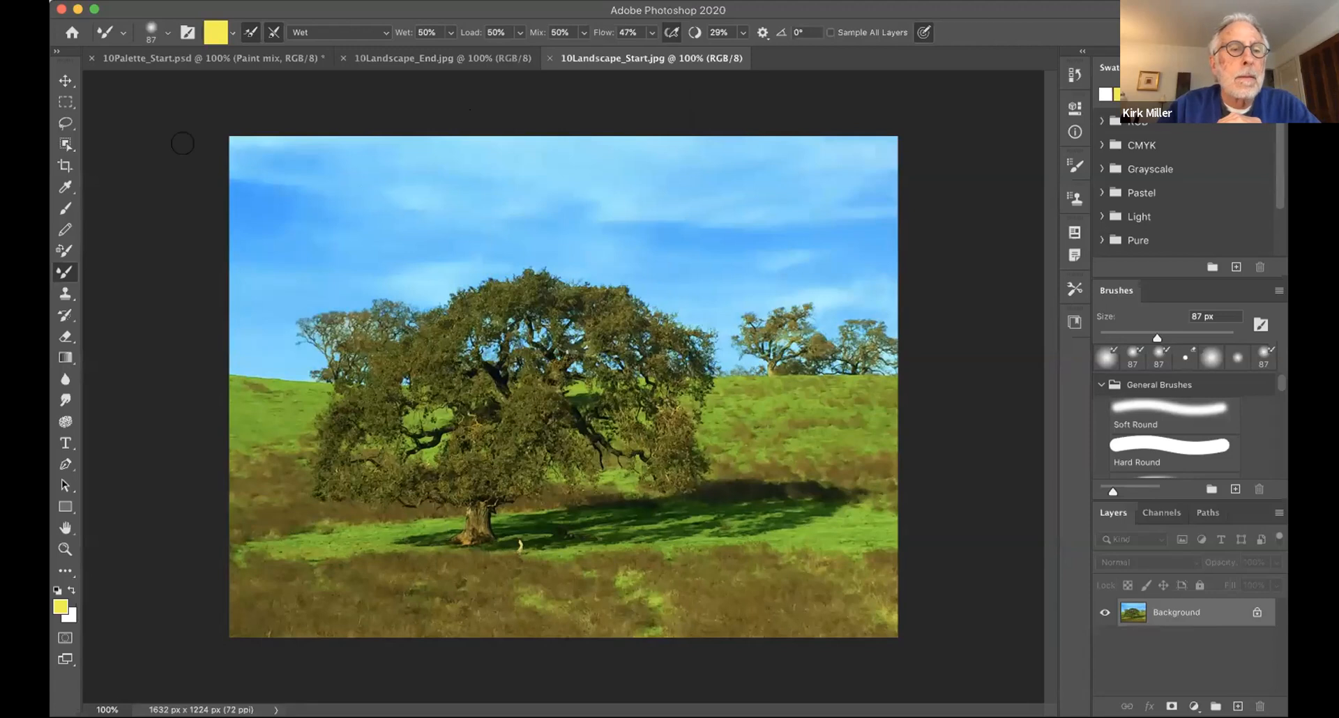
Step: Compare the painted result in 10Landscape_End.jpg with the original photo in 10Landscape_Start.jpg, ending on the original photo
{"action": "left_click", "coordinate": [140, 0]}
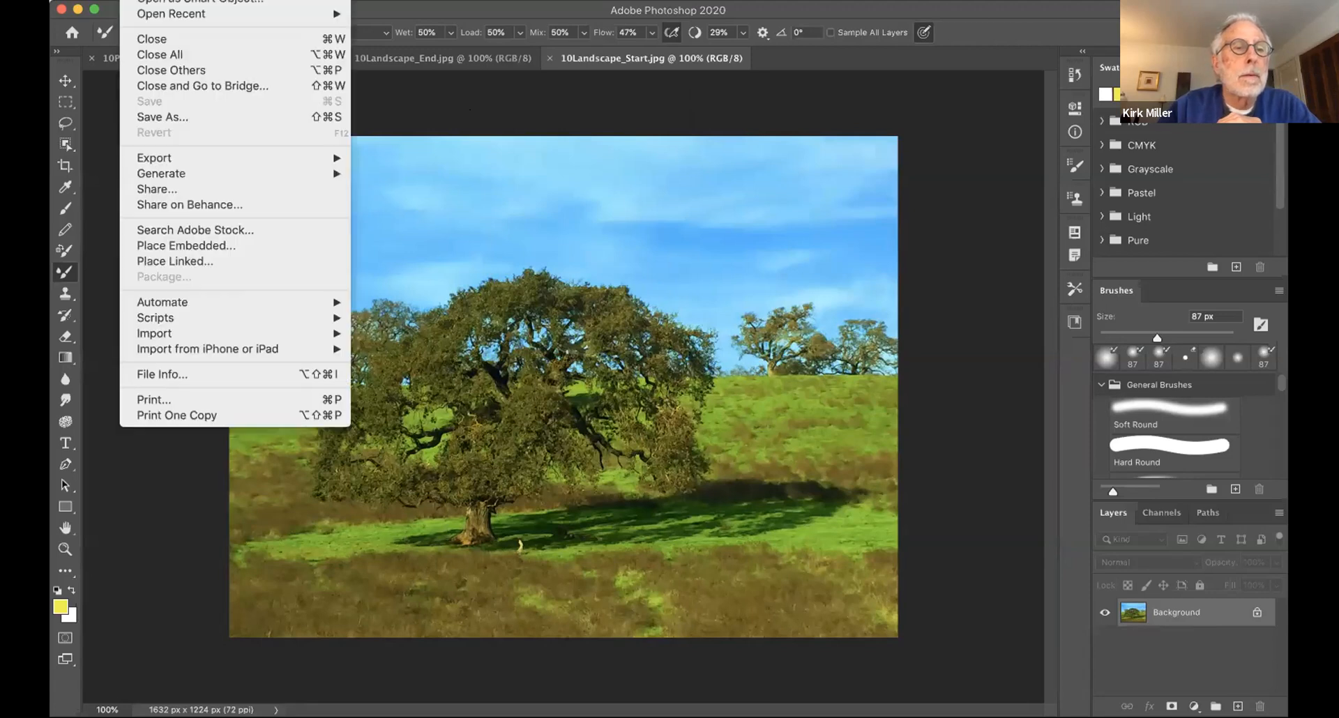
{"action": "mouse_move", "coordinate": [308, 14]}
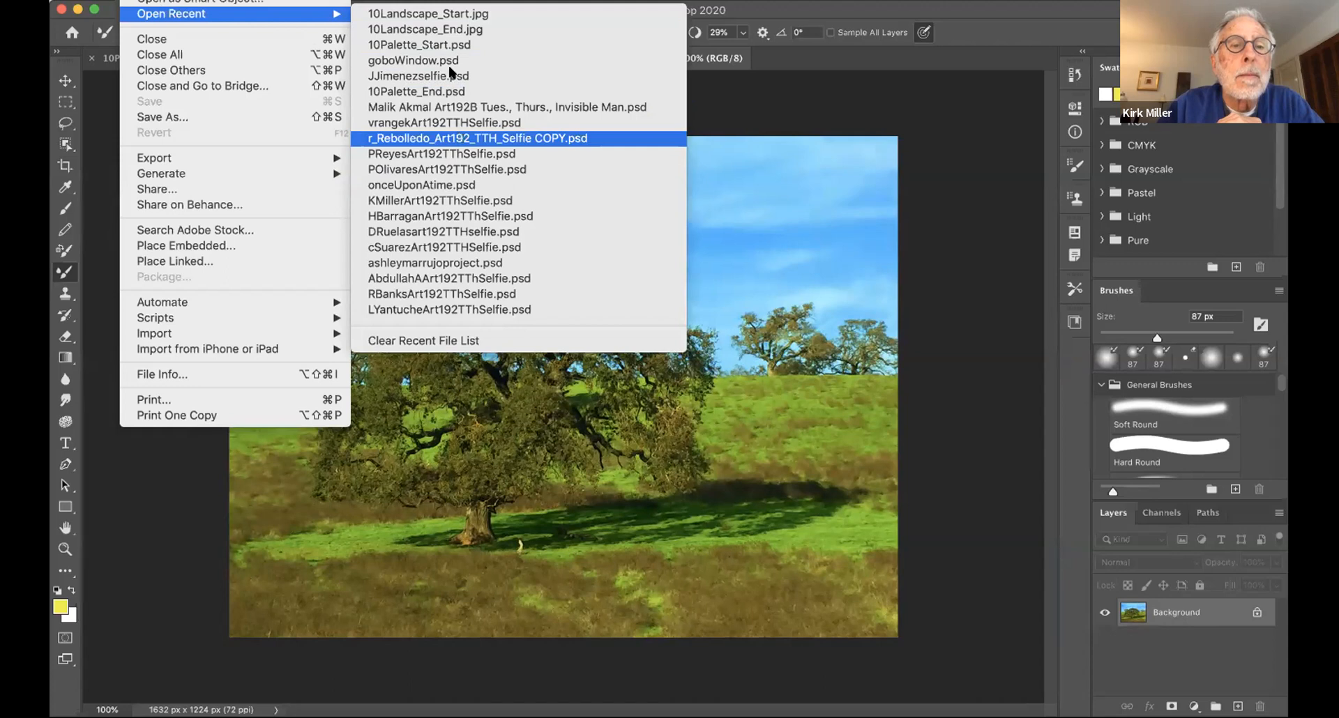
{"action": "left_click", "coordinate": [461, 15]}
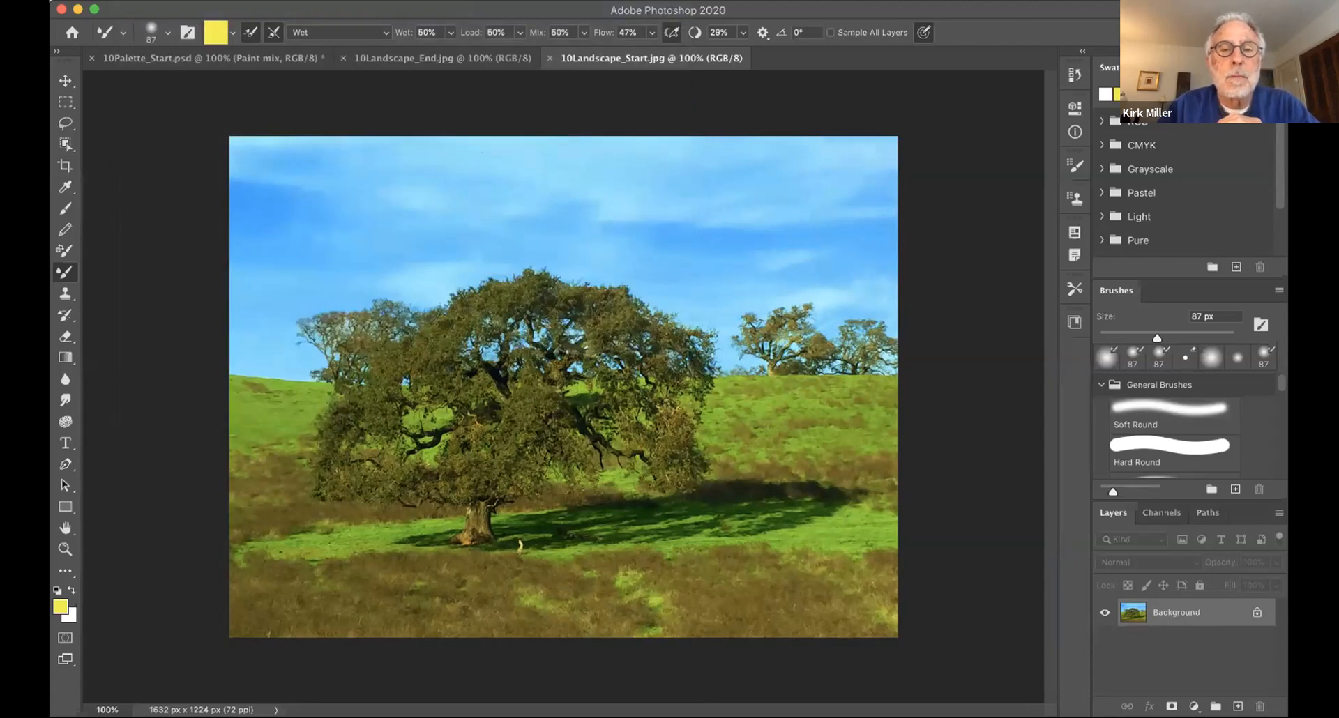
{"action": "left_click", "coordinate": [454, 60]}
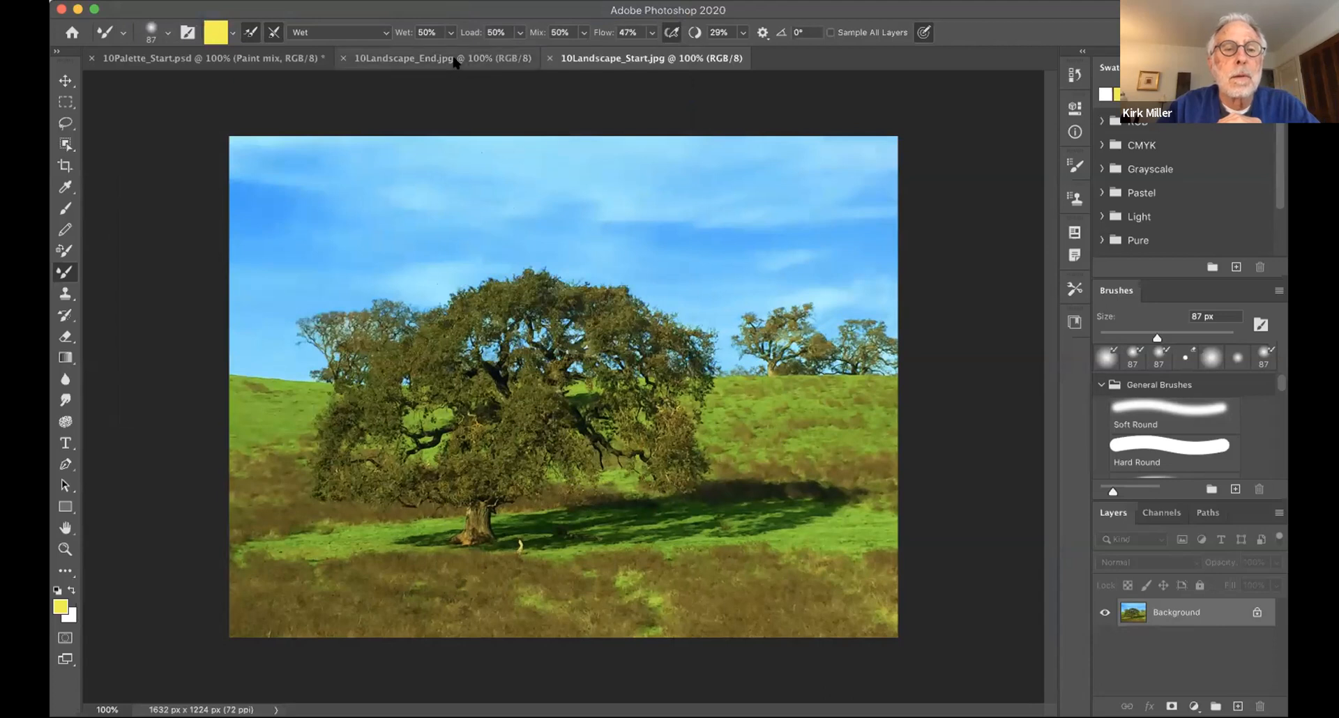
{"action": "left_click", "coordinate": [596, 60]}
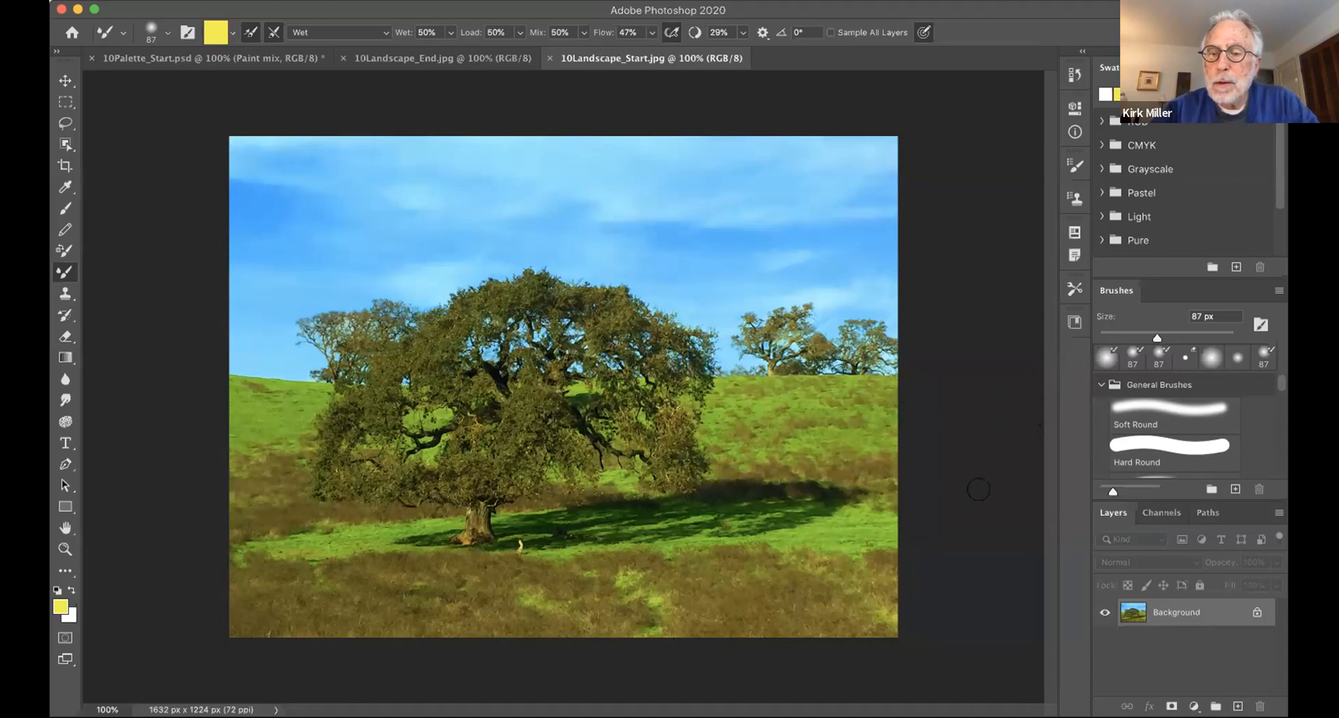
Step: Look through the brush presets, including the CIB Landscape Brushes group, and review the available brush preset commands
{"action": "scroll", "coordinate": [1150, 456], "scroll_direction": "down", "scroll_amount": 5}
{"action": "scroll", "coordinate": [1149, 455], "scroll_direction": "down", "scroll_amount": 1}
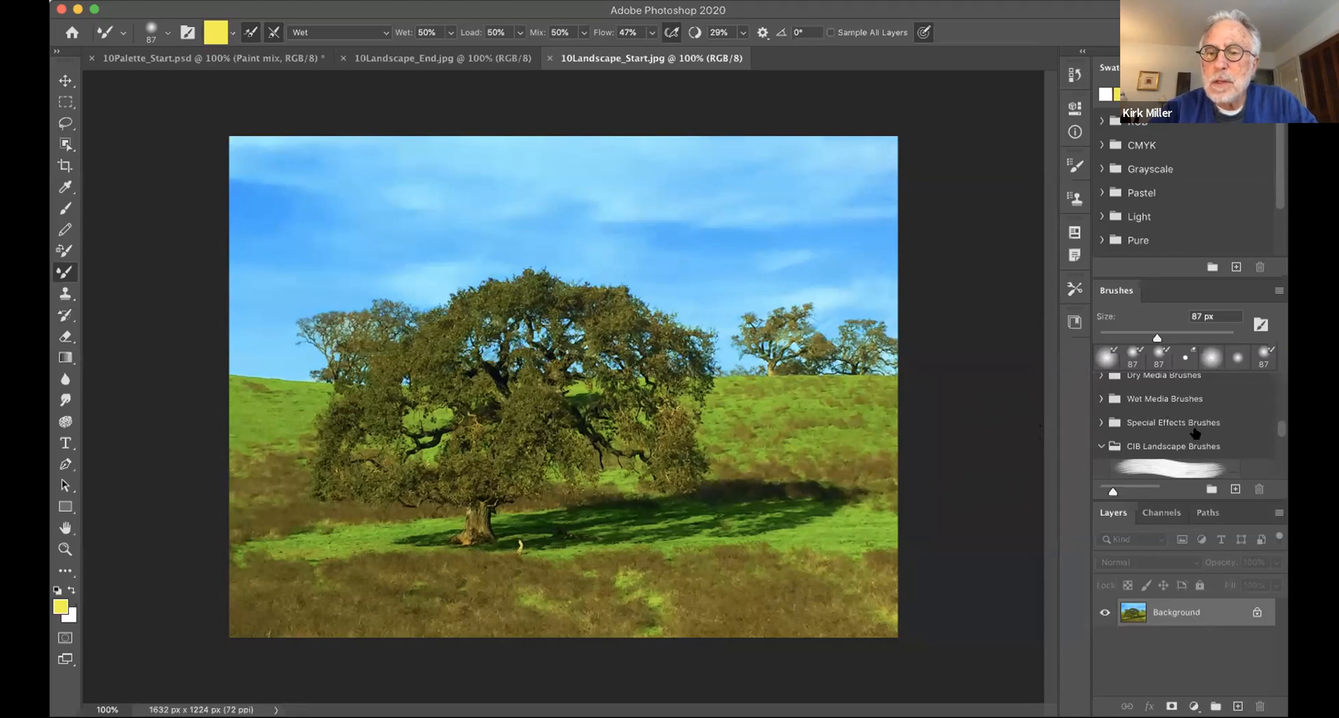
{"action": "scroll", "coordinate": [1158, 401], "scroll_direction": "up", "scroll_amount": 1}
{"action": "scroll", "coordinate": [1158, 400], "scroll_direction": "up", "scroll_amount": 5}
{"action": "scroll", "coordinate": [1158, 395], "scroll_direction": "down", "scroll_amount": 5}
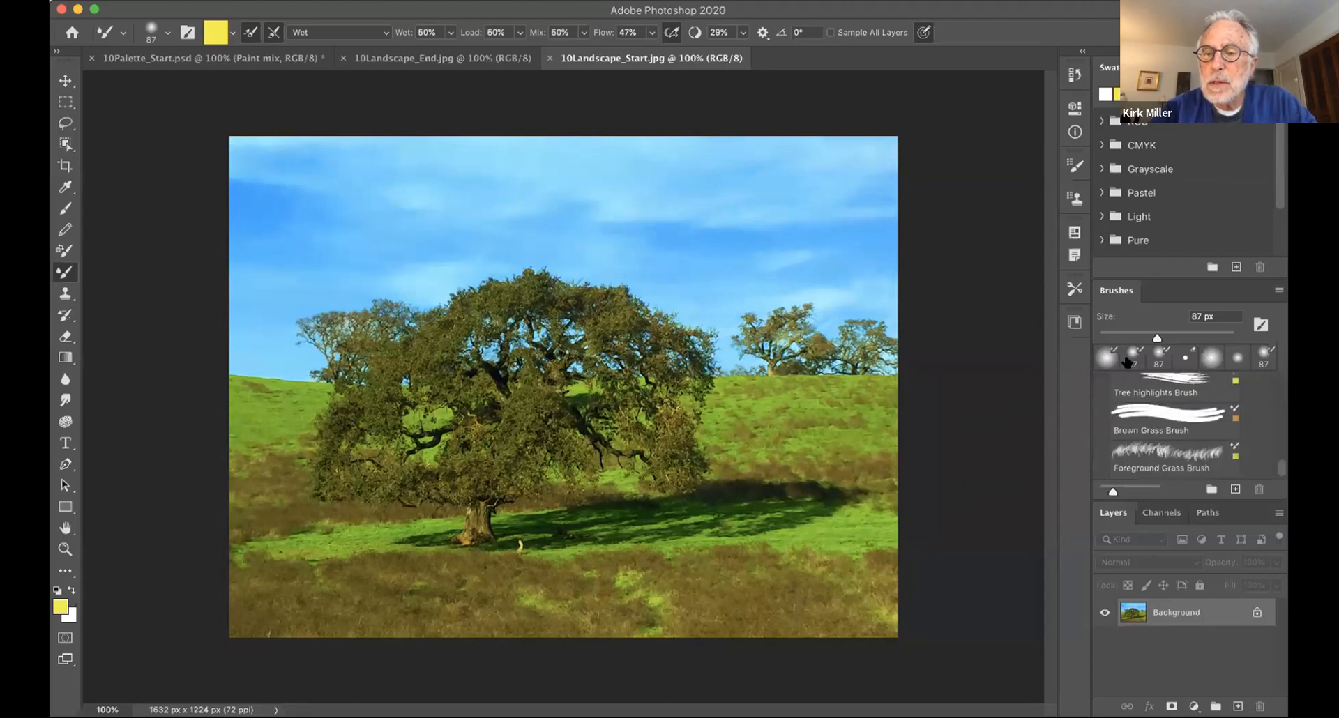
{"action": "left_click", "coordinate": [1278, 288]}
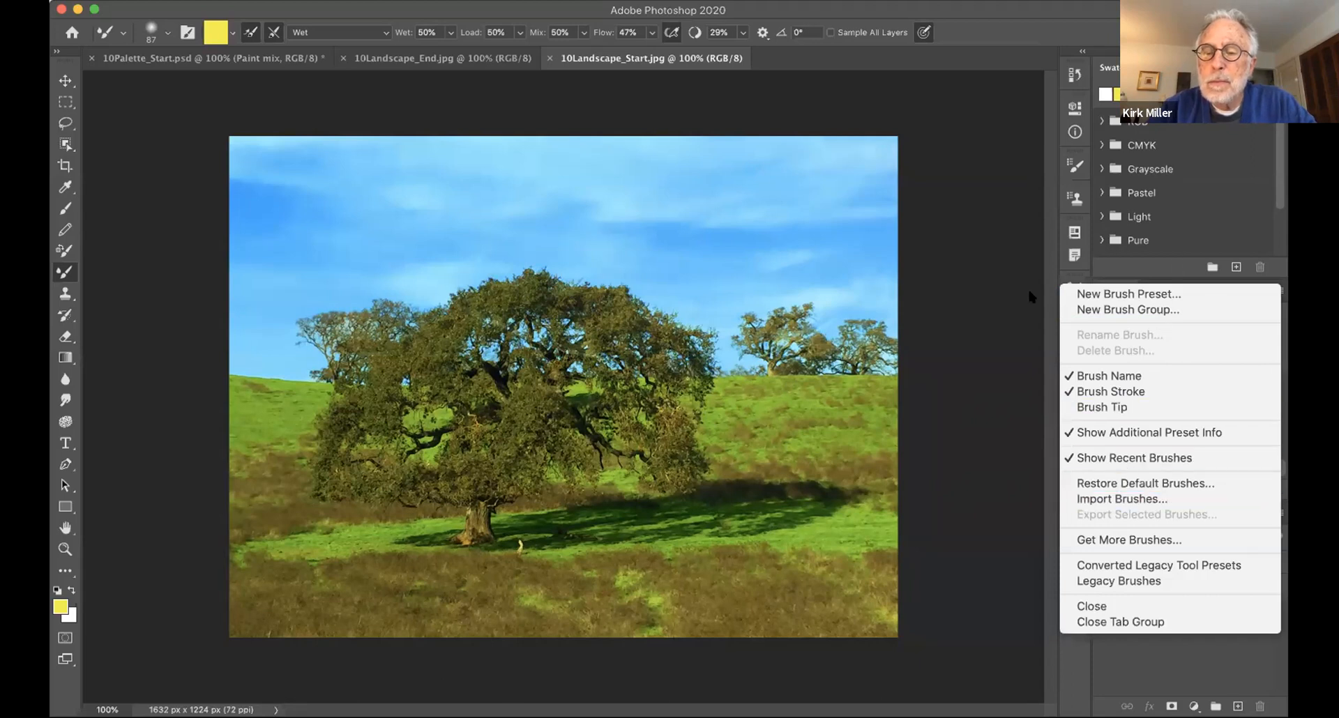
{"action": "left_click", "coordinate": [1051, 292]}
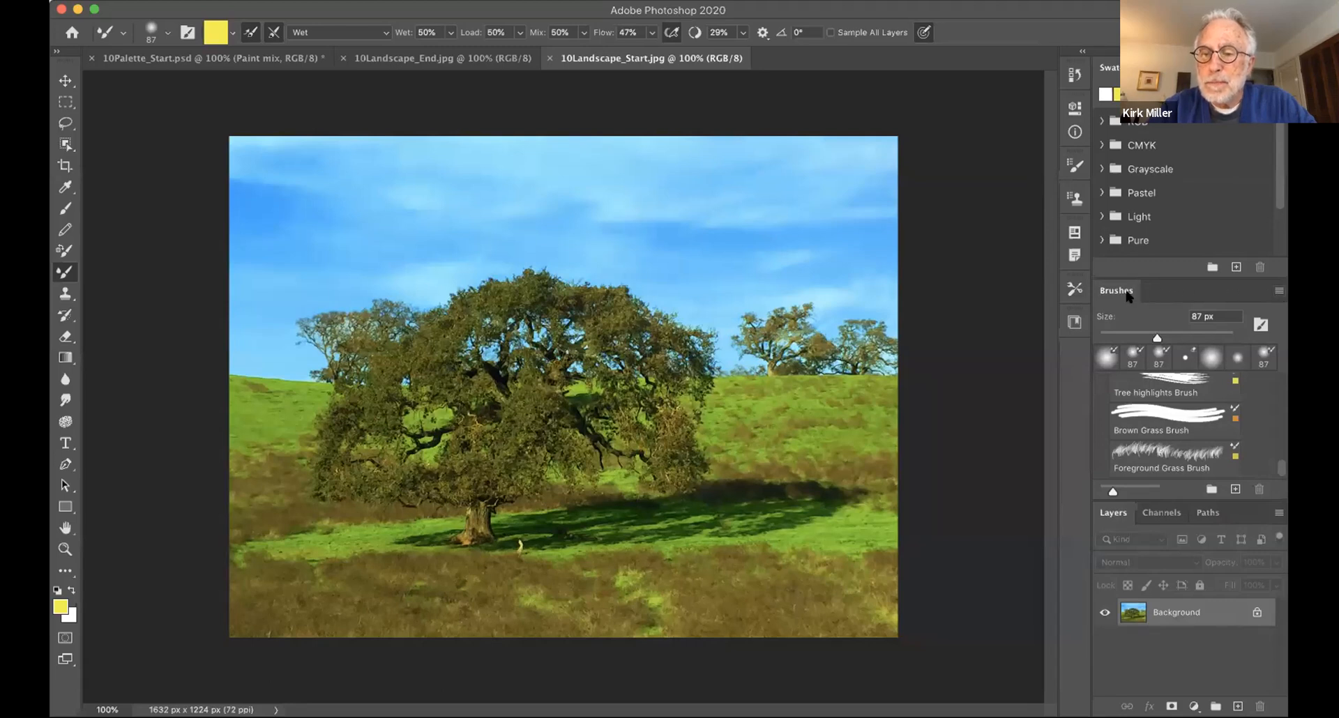
Step: Import CIB Landscape Brushes.abr from the Lesson10 folder into the brush presets and look through the group's brushes
{"action": "left_click", "coordinate": [1279, 292]}
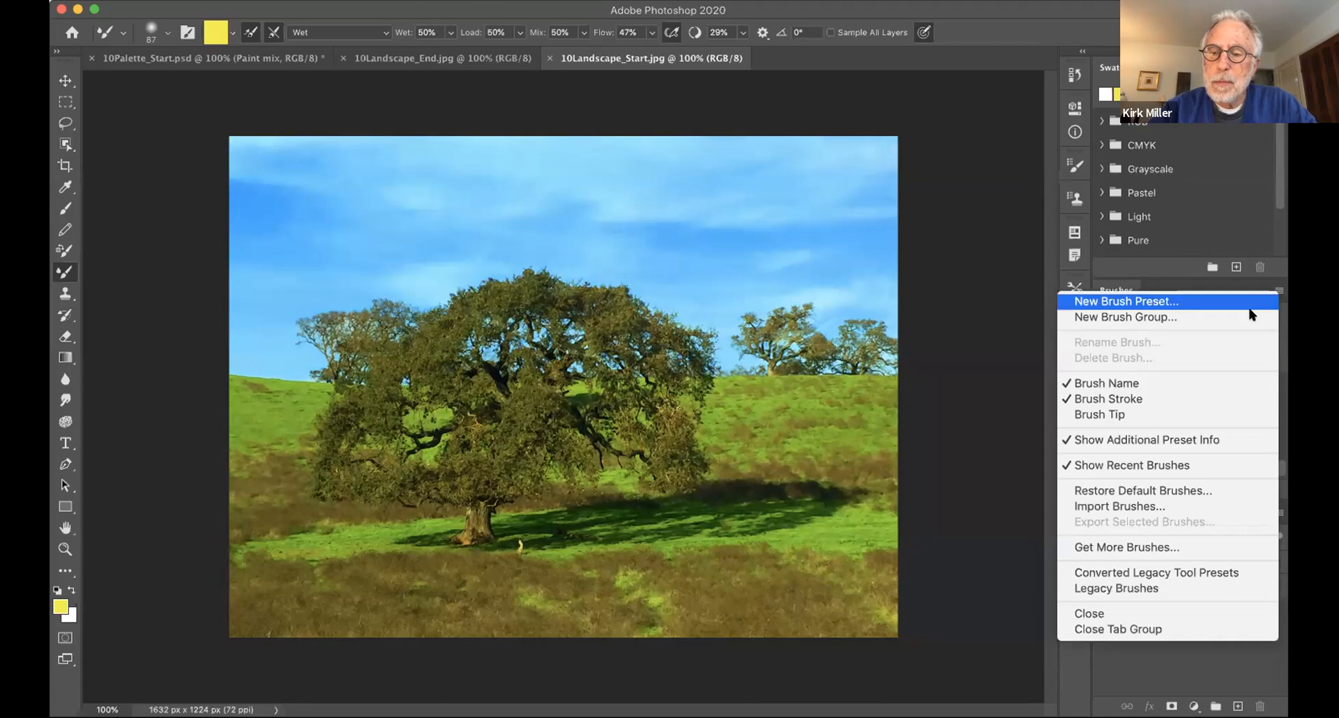
{"action": "left_click", "coordinate": [1102, 506]}
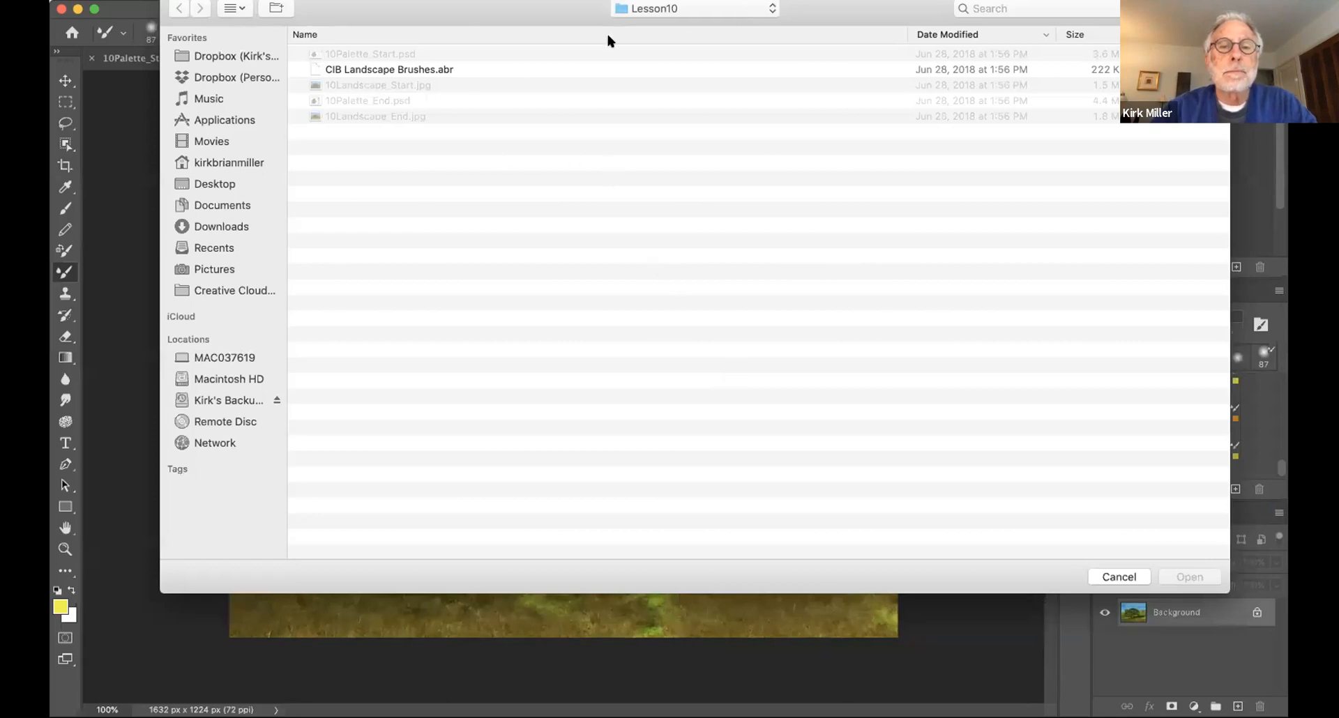
{"action": "left_click_drag", "start_coordinate": [541, 12], "coordinate": [565, 50]}
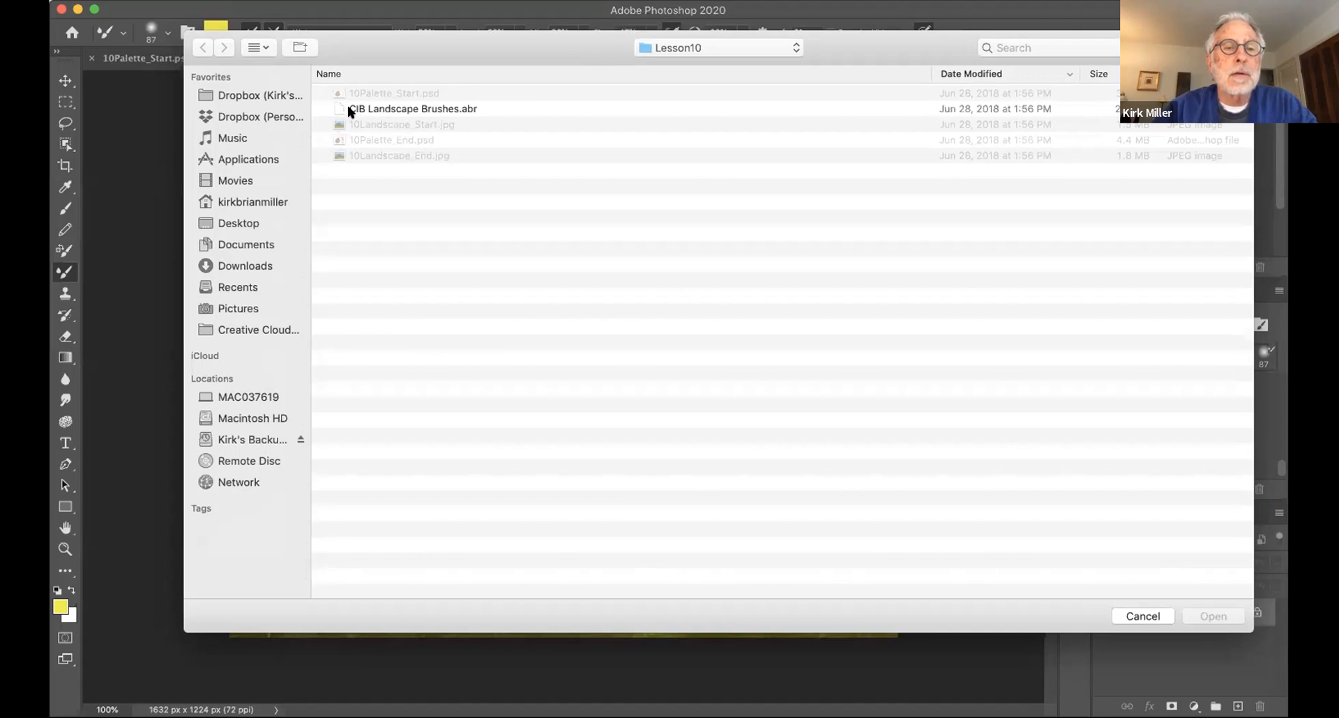
{"action": "left_click", "coordinate": [395, 110]}
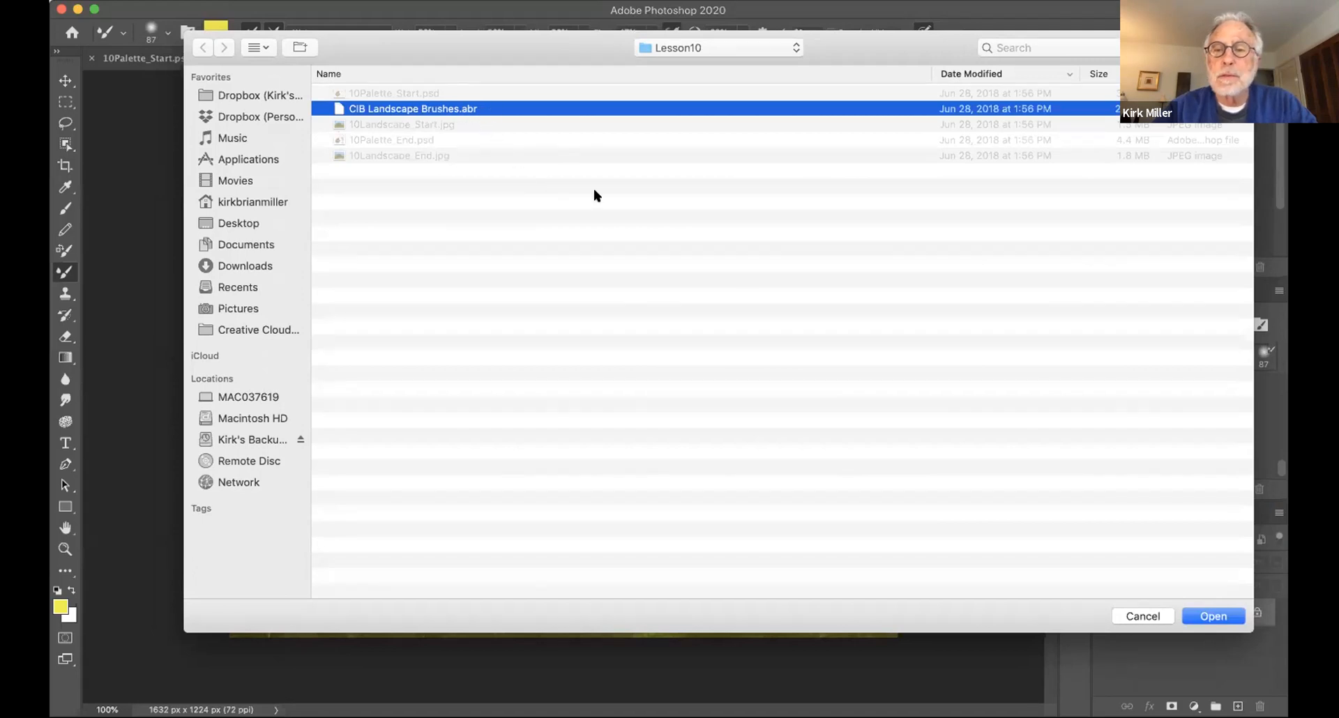
{"action": "left_click", "coordinate": [1211, 614]}
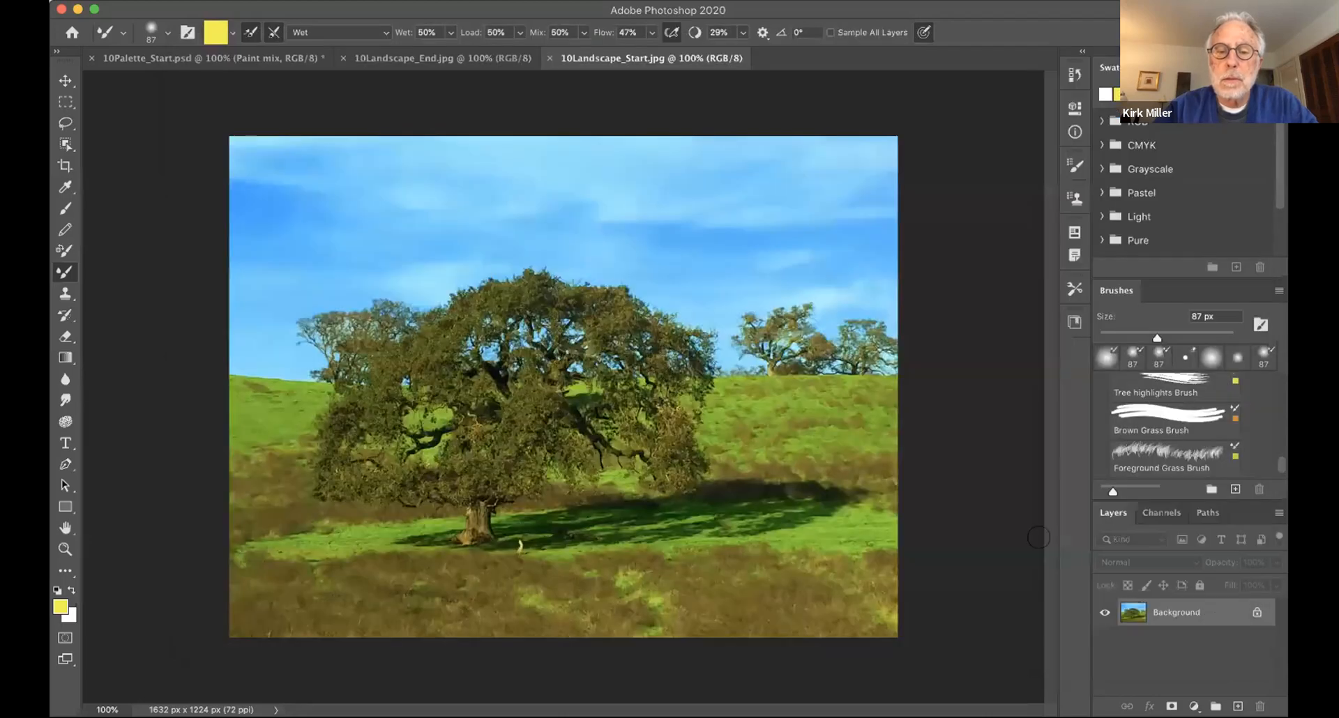
{"action": "scroll", "coordinate": [1183, 442], "scroll_direction": "up", "scroll_amount": 3}
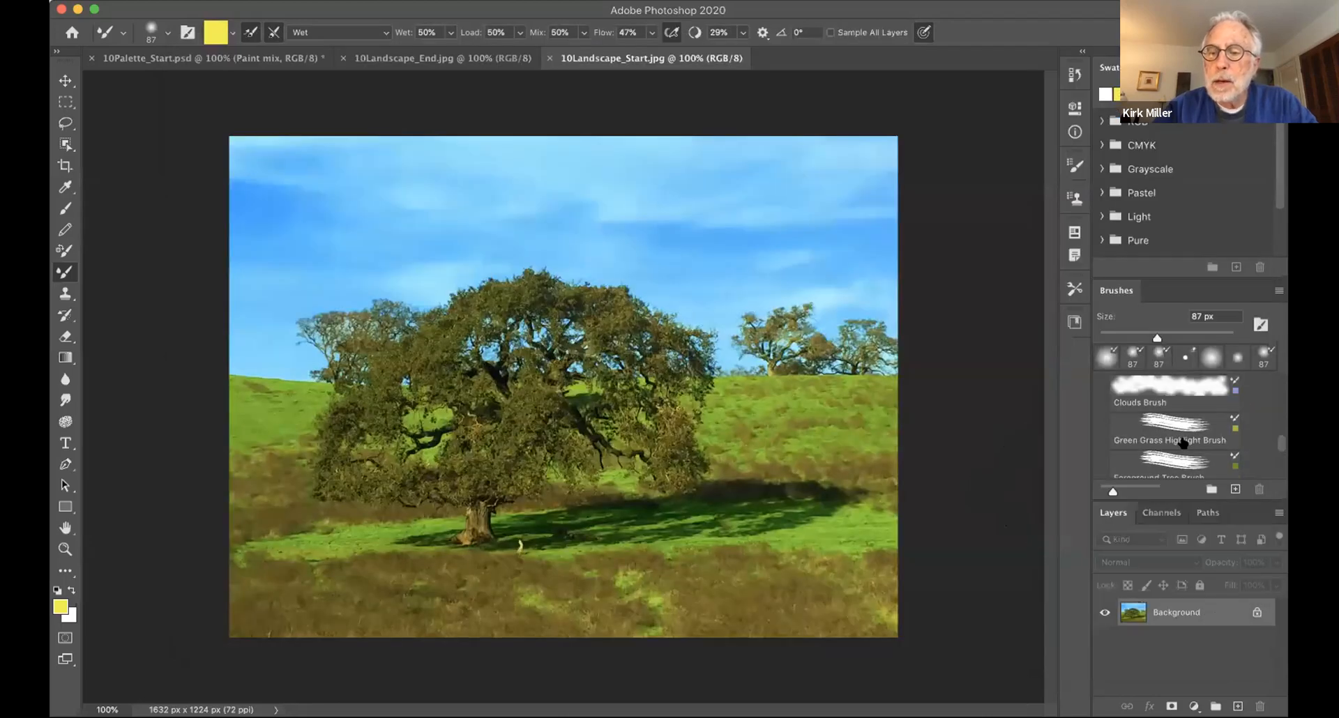
{"action": "scroll", "coordinate": [1184, 442], "scroll_direction": "up", "scroll_amount": 3}
{"action": "scroll", "coordinate": [1183, 442], "scroll_direction": "down", "scroll_amount": 3}
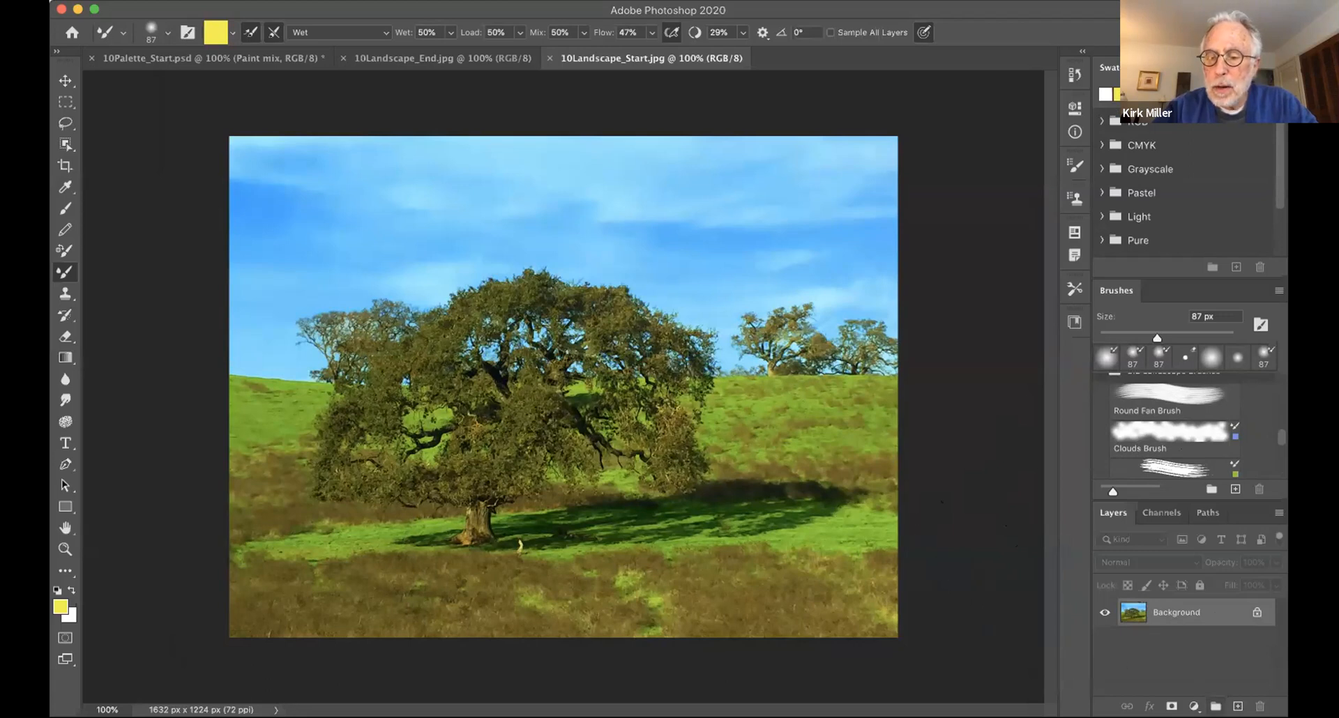
Step: Add a new layer above the Background in 10Landscape_Start.jpg and name it "painting 1"
{"action": "left_click", "coordinate": [1237, 706]}
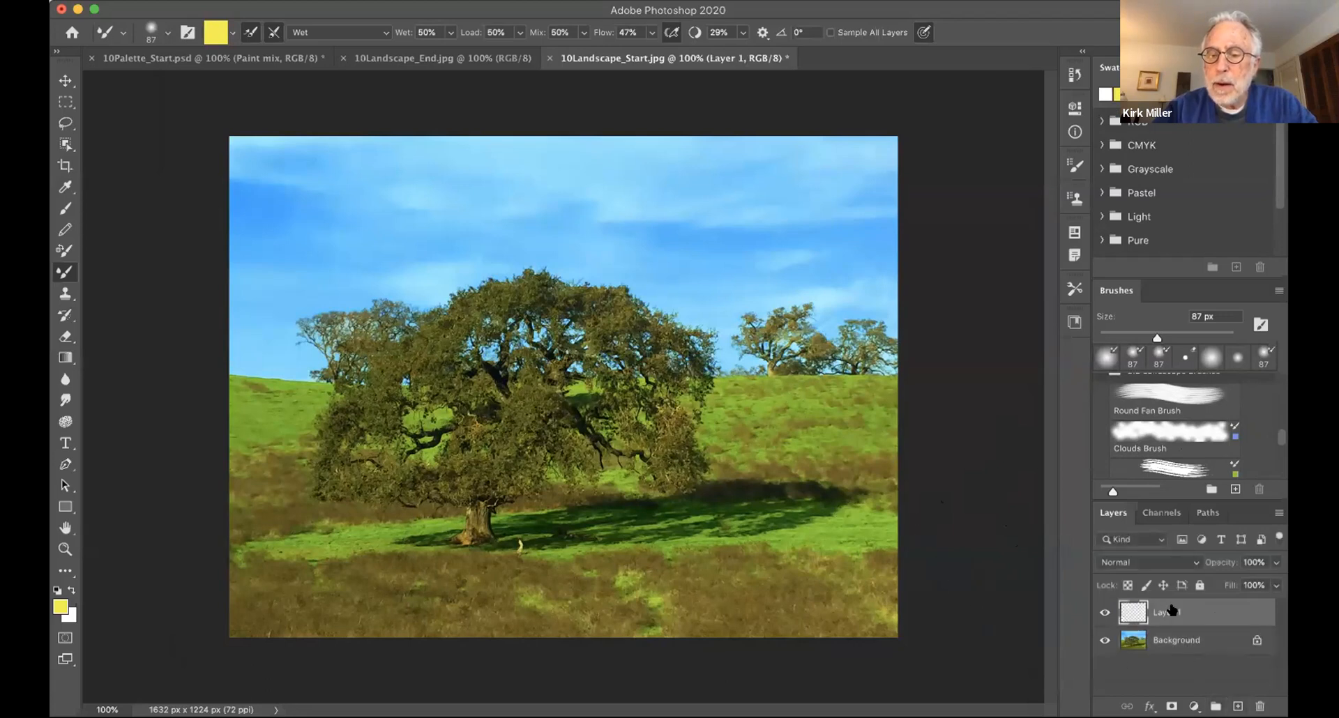
{"action": "double_click", "coordinate": [1171, 612]}
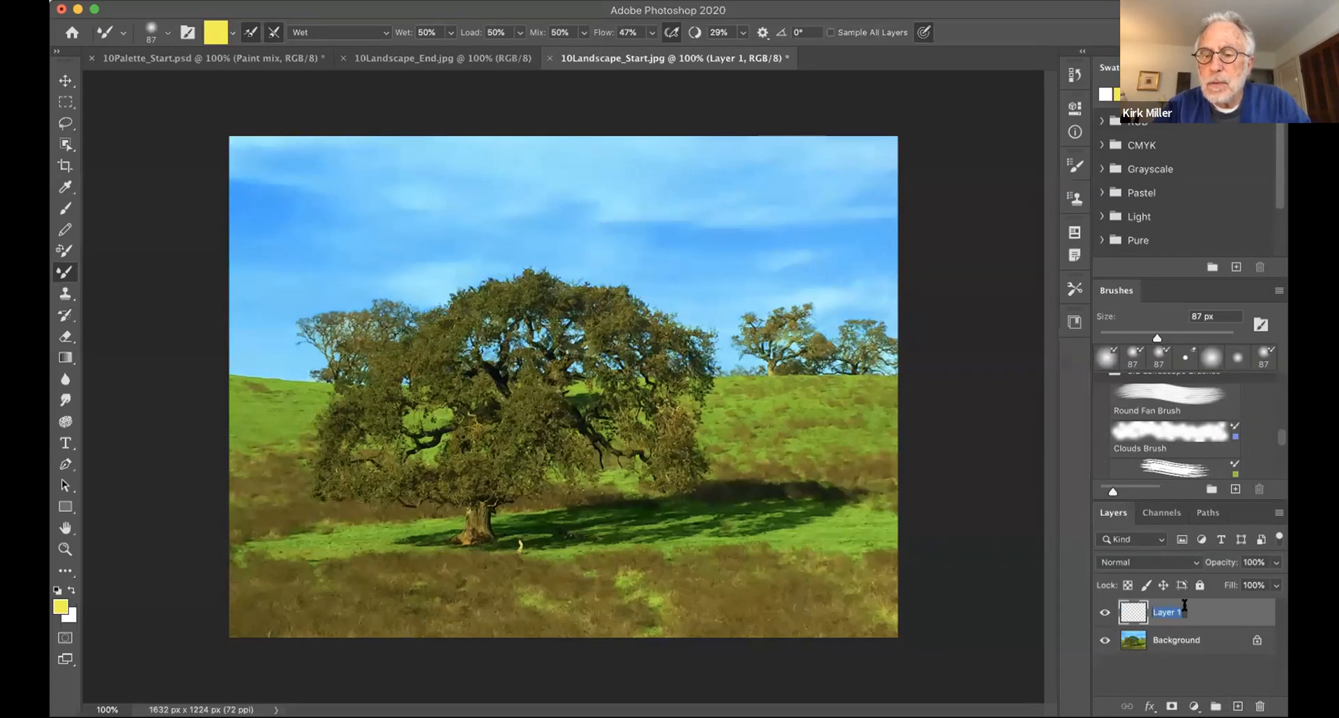
{"action": "type", "text": "painting 1"}
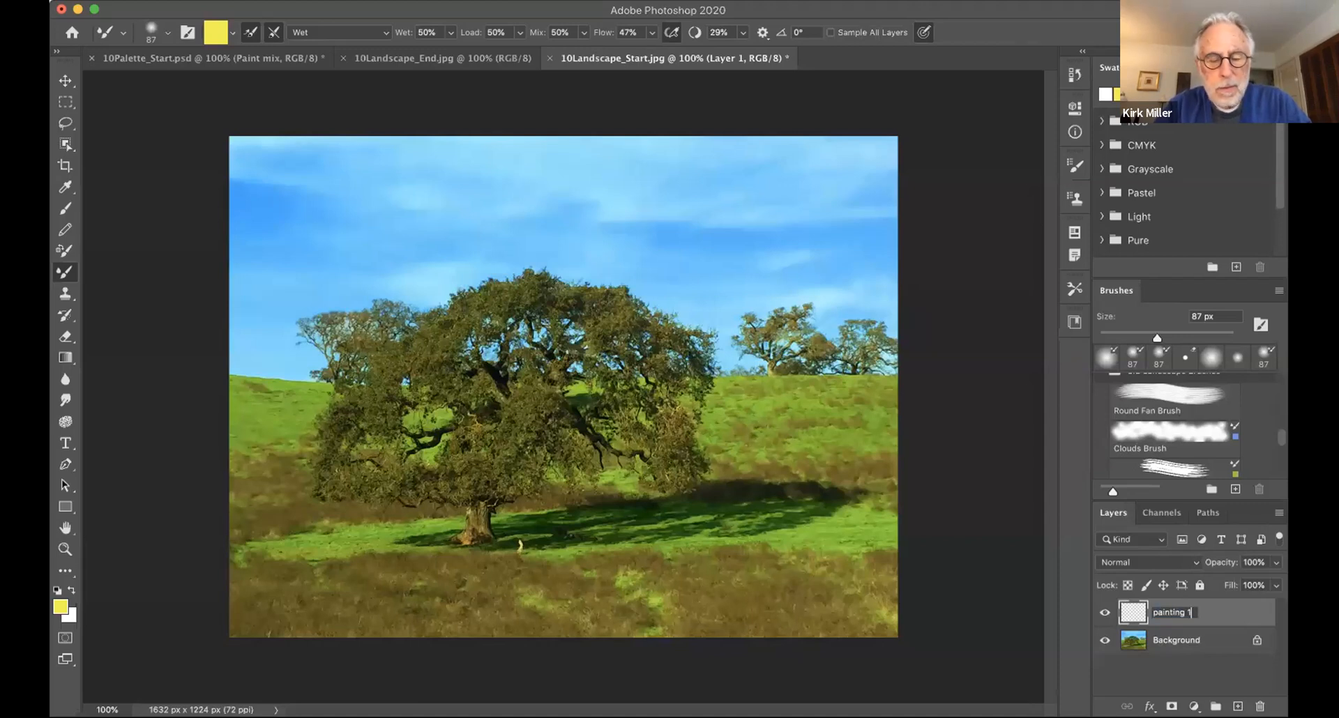
{"action": "left_click", "coordinate": [1235, 614]}
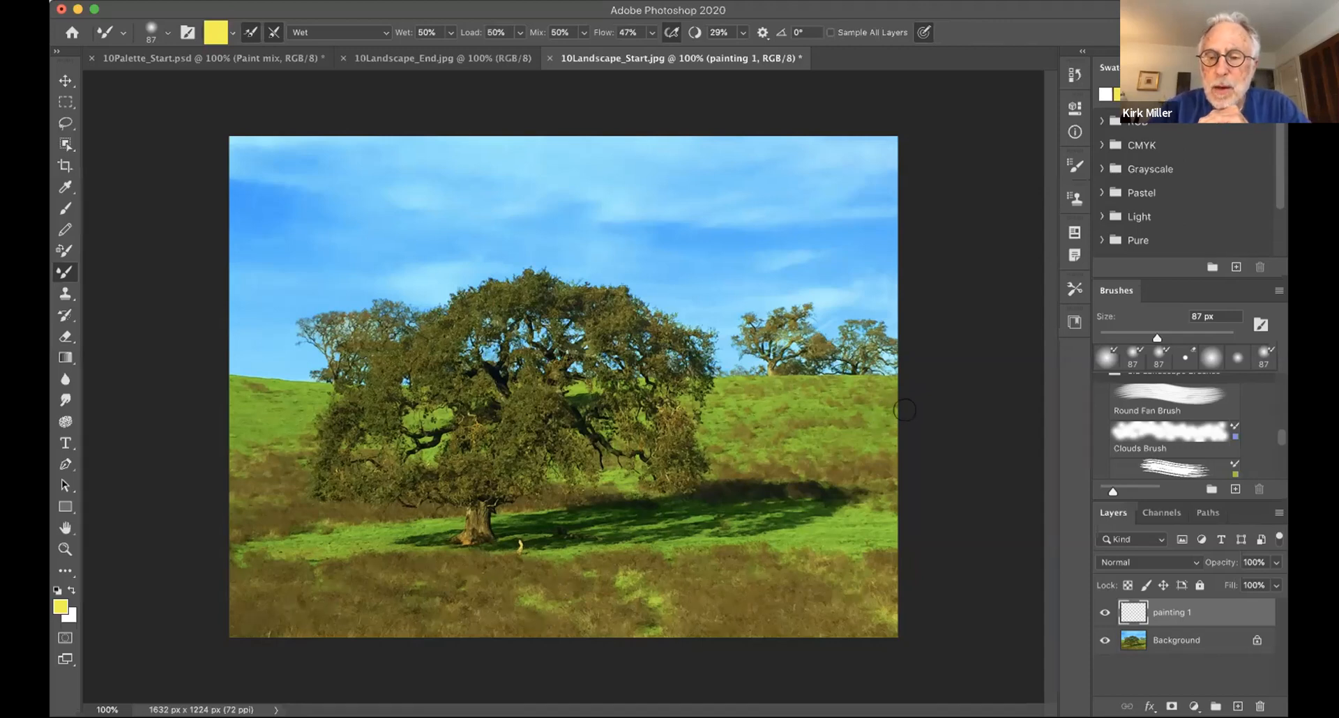
Step: Paint white clouds across the sky on the painting 1 layer with the Clouds Brush preset
{"action": "left_click", "coordinate": [1152, 433]}
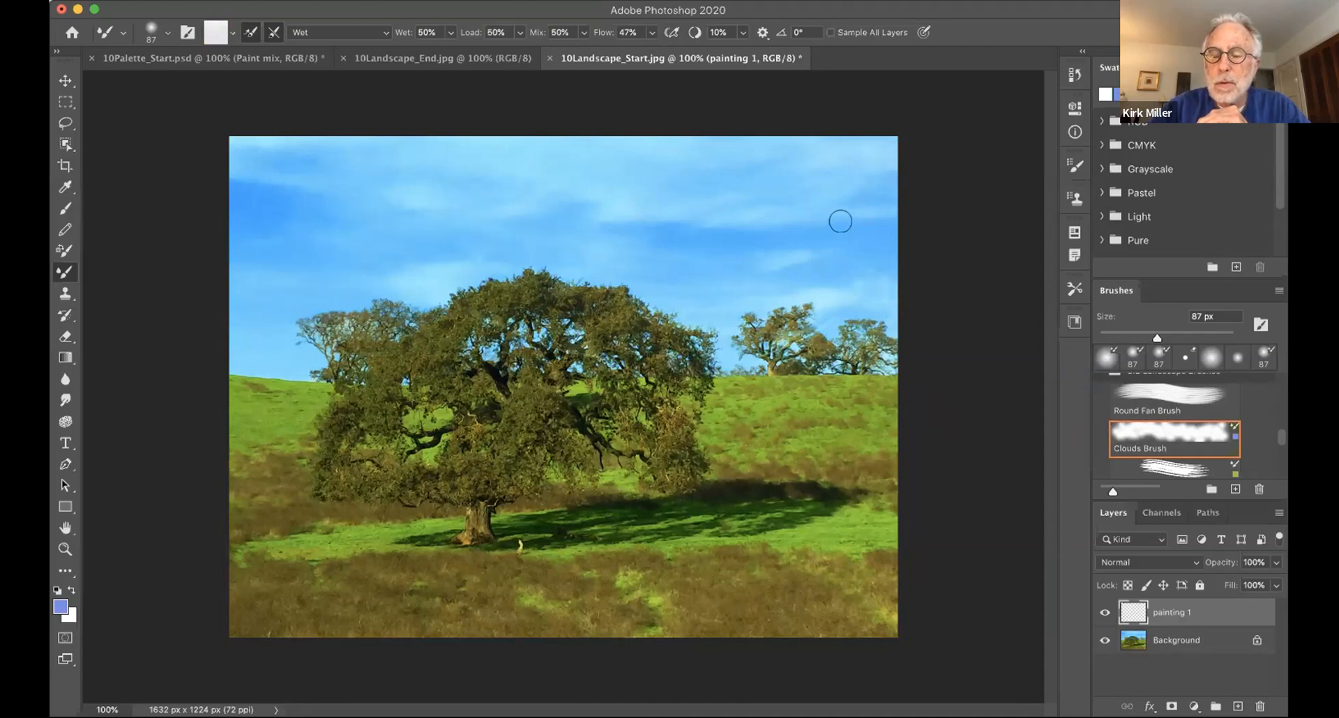
{"action": "mouse_move", "coordinate": [851, 216]}
{"action": "left_mouse_down"}
{"action": "mouse_move", "coordinate": [789, 204]}
{"action": "mouse_move", "coordinate": [813, 185]}
{"action": "mouse_move", "coordinate": [786, 201]}
{"action": "mouse_move", "coordinate": [630, 199]}
{"action": "mouse_move", "coordinate": [797, 266]}
{"action": "mouse_move", "coordinate": [788, 229]}
{"action": "mouse_move", "coordinate": [823, 247]}
{"action": "mouse_move", "coordinate": [790, 250]}
{"action": "mouse_move", "coordinate": [833, 261]}
{"action": "mouse_move", "coordinate": [819, 274]}
{"action": "mouse_move", "coordinate": [825, 299]}
{"action": "mouse_move", "coordinate": [873, 273]}
{"action": "left_mouse_up"}
{"action": "mouse_move", "coordinate": [880, 176]}
{"action": "left_mouse_down"}
{"action": "mouse_move", "coordinate": [841, 145]}
{"action": "mouse_move", "coordinate": [876, 147]}
{"action": "mouse_move", "coordinate": [733, 152]}
{"action": "mouse_move", "coordinate": [682, 138]}
{"action": "mouse_move", "coordinate": [761, 204]}
{"action": "mouse_move", "coordinate": [744, 204]}
{"action": "mouse_move", "coordinate": [741, 186]}
{"action": "mouse_move", "coordinate": [584, 146]}
{"action": "mouse_move", "coordinate": [576, 169]}
{"action": "mouse_move", "coordinate": [600, 191]}
{"action": "mouse_move", "coordinate": [540, 198]}
{"action": "mouse_move", "coordinate": [568, 191]}
{"action": "mouse_move", "coordinate": [628, 248]}
{"action": "mouse_move", "coordinate": [489, 224]}
{"action": "mouse_move", "coordinate": [472, 255]}
{"action": "mouse_move", "coordinate": [381, 264]}
{"action": "mouse_move", "coordinate": [417, 267]}
{"action": "mouse_move", "coordinate": [408, 278]}
{"action": "mouse_move", "coordinate": [453, 278]}
{"action": "mouse_move", "coordinate": [364, 240]}
{"action": "left_mouse_up"}
{"action": "mouse_move", "coordinate": [422, 182]}
{"action": "left_mouse_down"}
{"action": "mouse_move", "coordinate": [380, 183]}
{"action": "mouse_move", "coordinate": [482, 209]}
{"action": "mouse_move", "coordinate": [494, 178]}
{"action": "mouse_move", "coordinate": [514, 171]}
{"action": "mouse_move", "coordinate": [463, 157]}
{"action": "mouse_move", "coordinate": [542, 133]}
{"action": "mouse_move", "coordinate": [565, 147]}
{"action": "mouse_move", "coordinate": [383, 143]}
{"action": "mouse_move", "coordinate": [239, 176]}
{"action": "mouse_move", "coordinate": [221, 160]}
{"action": "mouse_move", "coordinate": [246, 138]}
{"action": "mouse_move", "coordinate": [328, 133]}
{"action": "left_mouse_up"}
{"action": "mouse_move", "coordinate": [337, 260]}
{"action": "left_mouse_down"}
{"action": "mouse_move", "coordinate": [248, 252]}
{"action": "mouse_move", "coordinate": [240, 268]}
{"action": "mouse_move", "coordinate": [277, 282]}
{"action": "mouse_move", "coordinate": [220, 315]}
{"action": "mouse_move", "coordinate": [265, 345]}
{"action": "mouse_move", "coordinate": [251, 320]}
{"action": "left_mouse_up"}
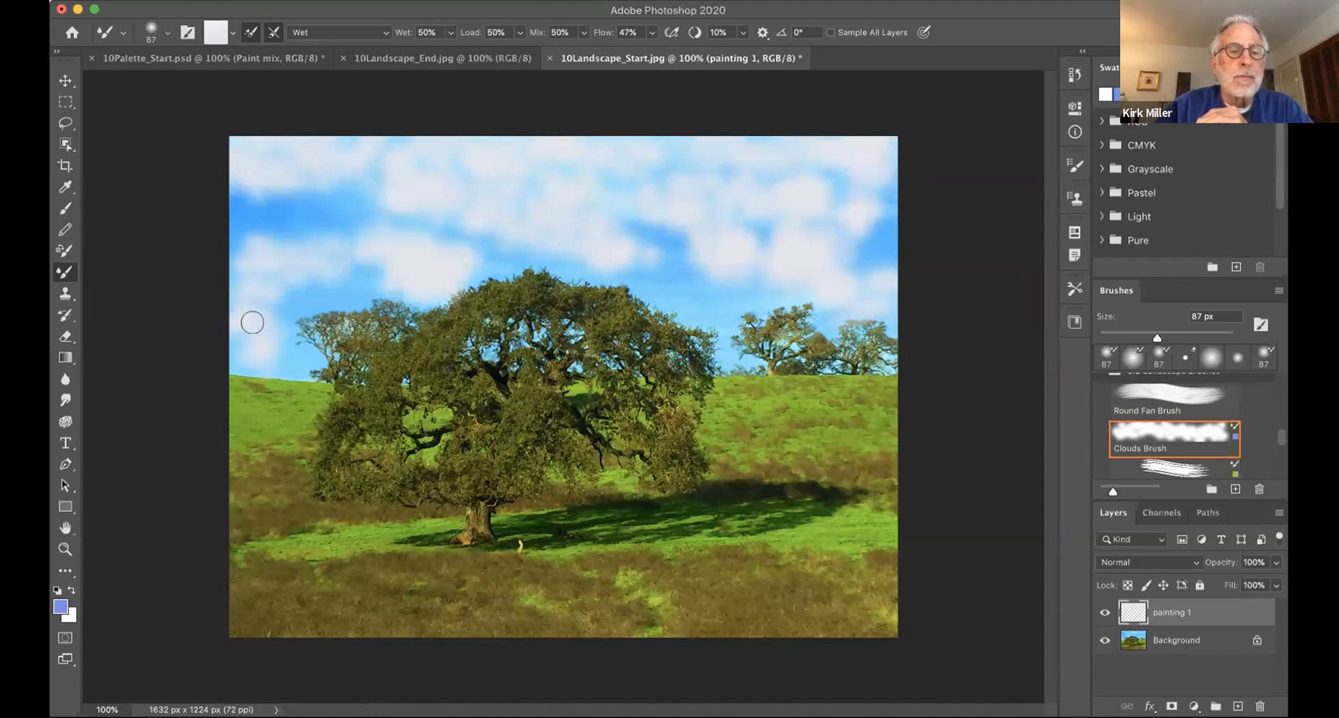
{"action": "left_click_drag", "start_coordinate": [274, 248], "coordinate": [209, 224]}
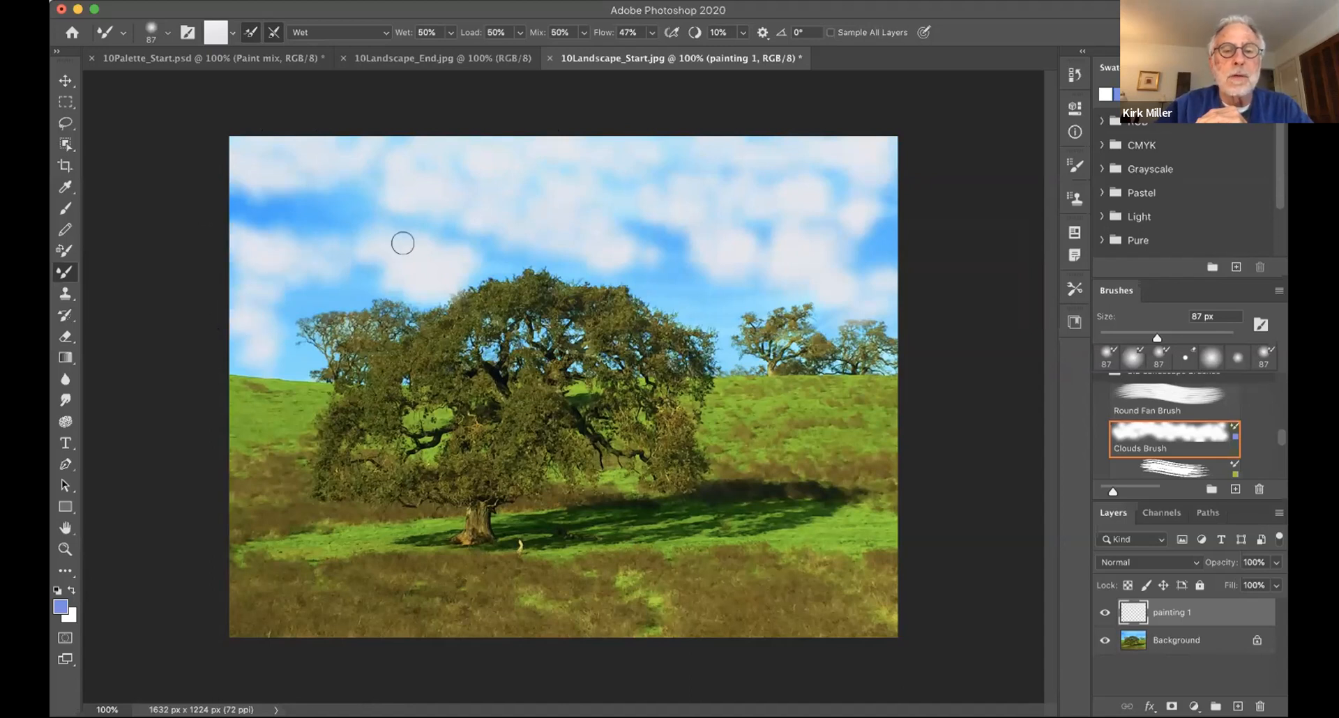
{"action": "mouse_move", "coordinate": [326, 236]}
{"action": "left_mouse_down"}
{"action": "mouse_move", "coordinate": [335, 208]}
{"action": "mouse_move", "coordinate": [283, 234]}
{"action": "left_mouse_up"}
{"action": "mouse_move", "coordinate": [446, 224]}
{"action": "left_mouse_down"}
{"action": "mouse_move", "coordinate": [428, 236]}
{"action": "mouse_move", "coordinate": [666, 161]}
{"action": "left_mouse_up"}
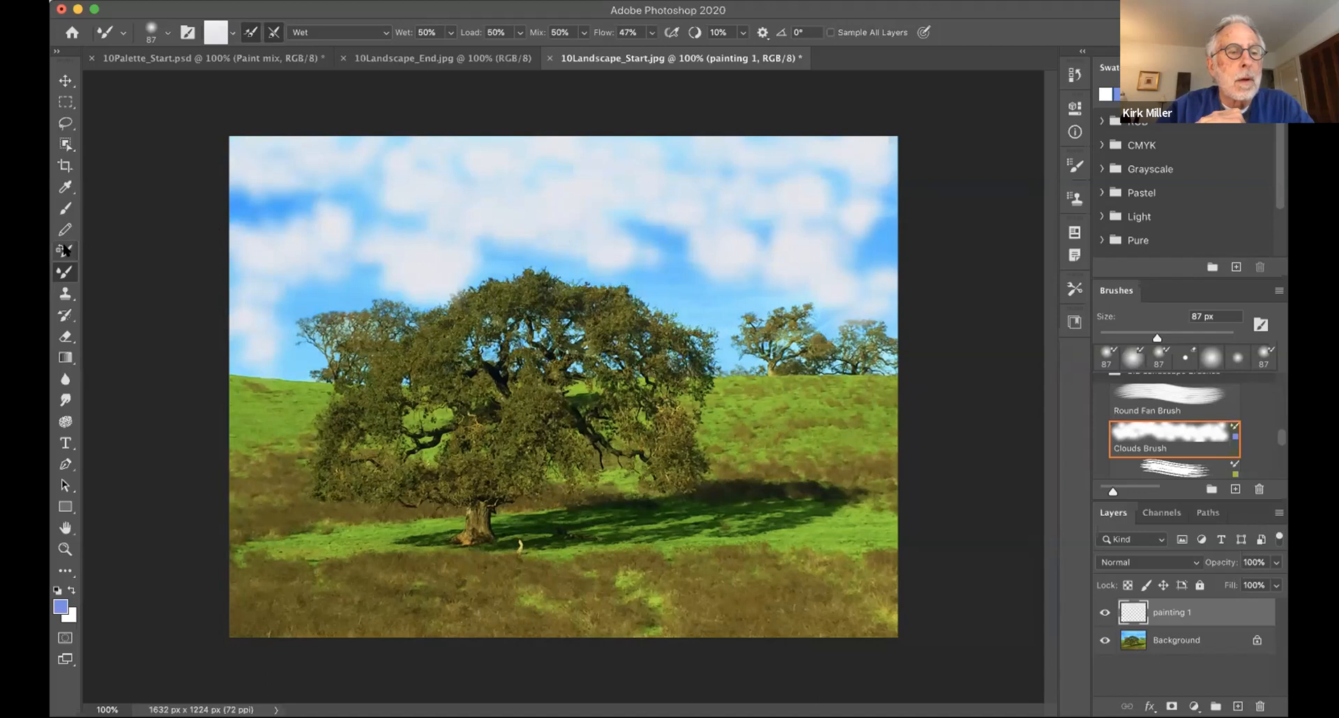
Step: Try to restore the original sky over some of the painted clouds with the History Brush
{"action": "left_click", "coordinate": [64, 317]}
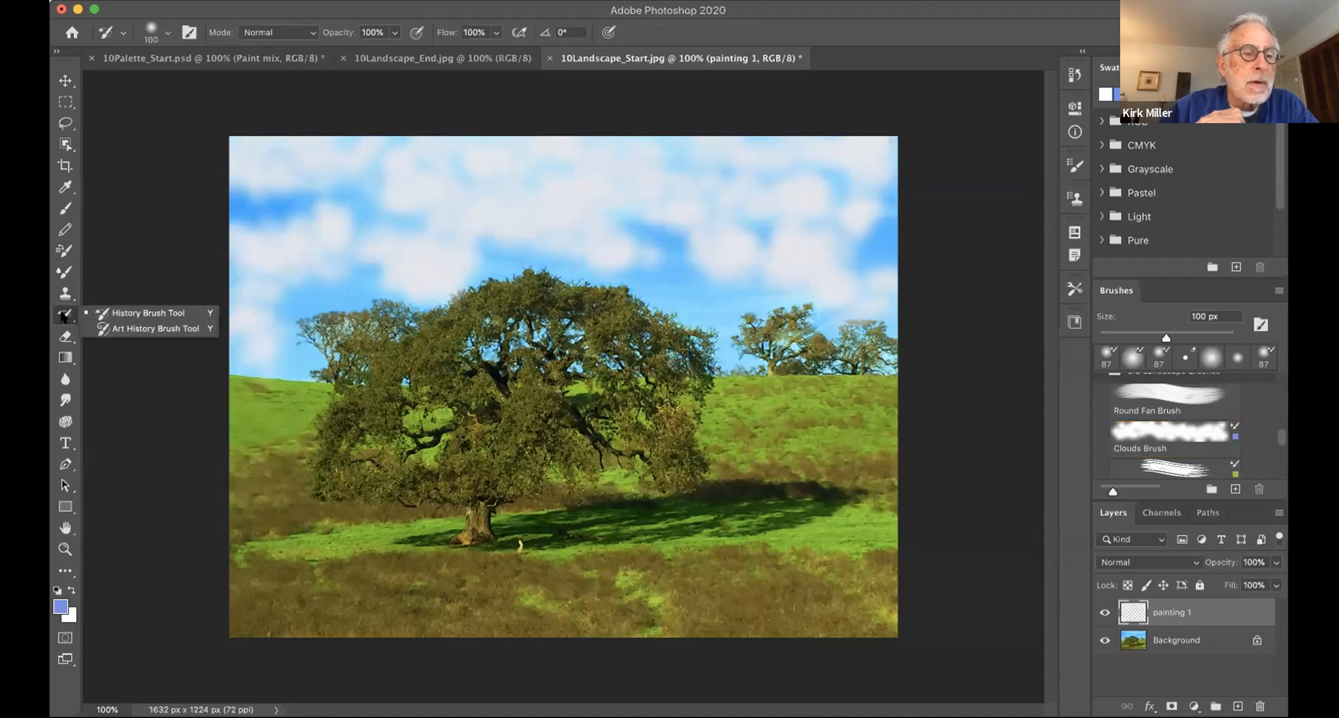
{"action": "left_click", "coordinate": [123, 314]}
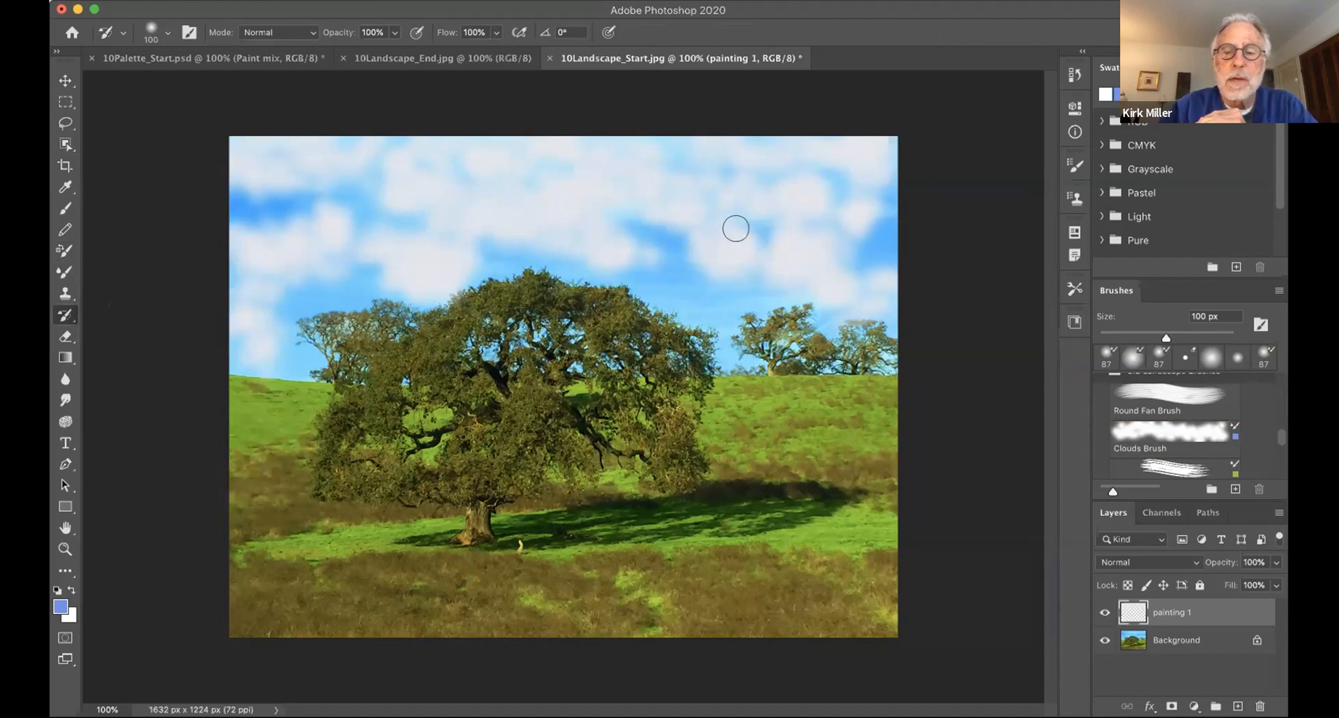
{"action": "right_click", "coordinate": [697, 220]}
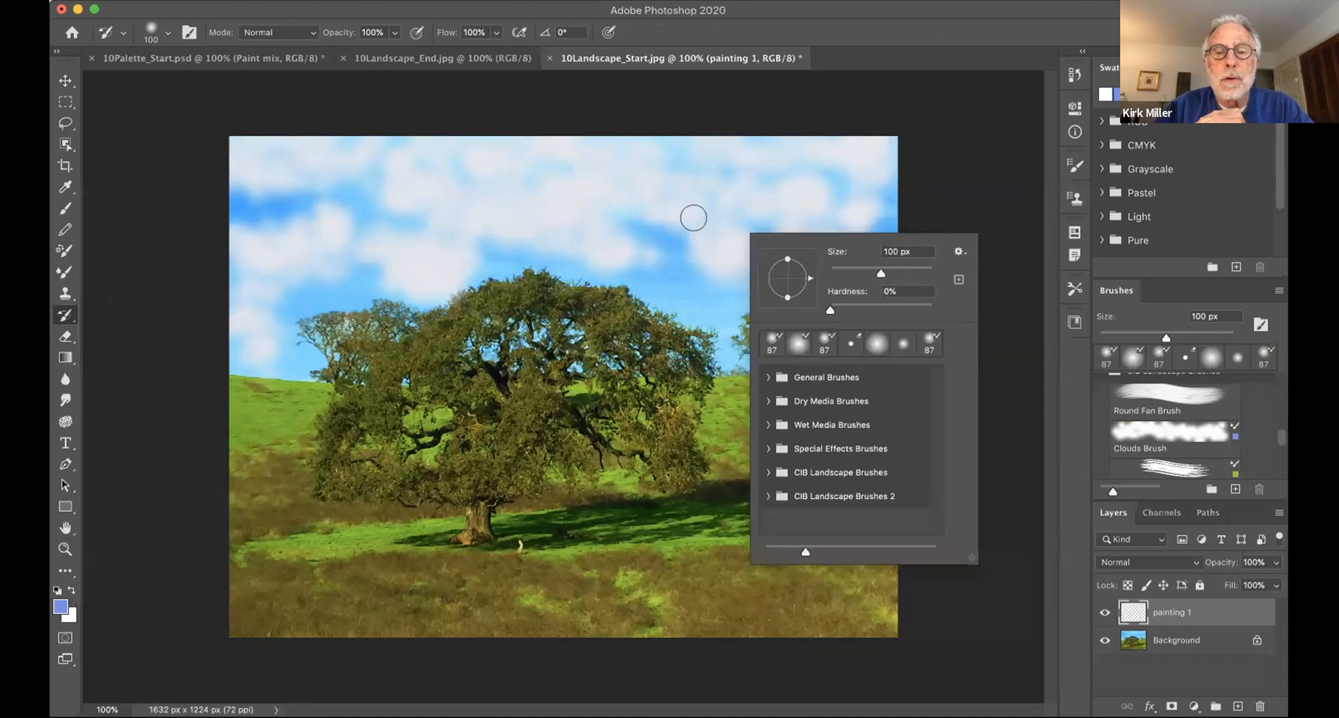
{"action": "key", "text": "Escape"}
{"action": "mouse_move", "coordinate": [754, 235]}
{"action": "left_mouse_down"}
{"action": "mouse_move", "coordinate": [687, 233]}
{"action": "mouse_move", "coordinate": [761, 192]}
{"action": "mouse_move", "coordinate": [789, 228]}
{"action": "mouse_move", "coordinate": [732, 201]}
{"action": "mouse_move", "coordinate": [774, 211]}
{"action": "mouse_move", "coordinate": [638, 251]}
{"action": "mouse_move", "coordinate": [696, 173]}
{"action": "mouse_move", "coordinate": [722, 213]}
{"action": "mouse_move", "coordinate": [801, 215]}
{"action": "mouse_move", "coordinate": [799, 251]}
{"action": "left_mouse_up"}
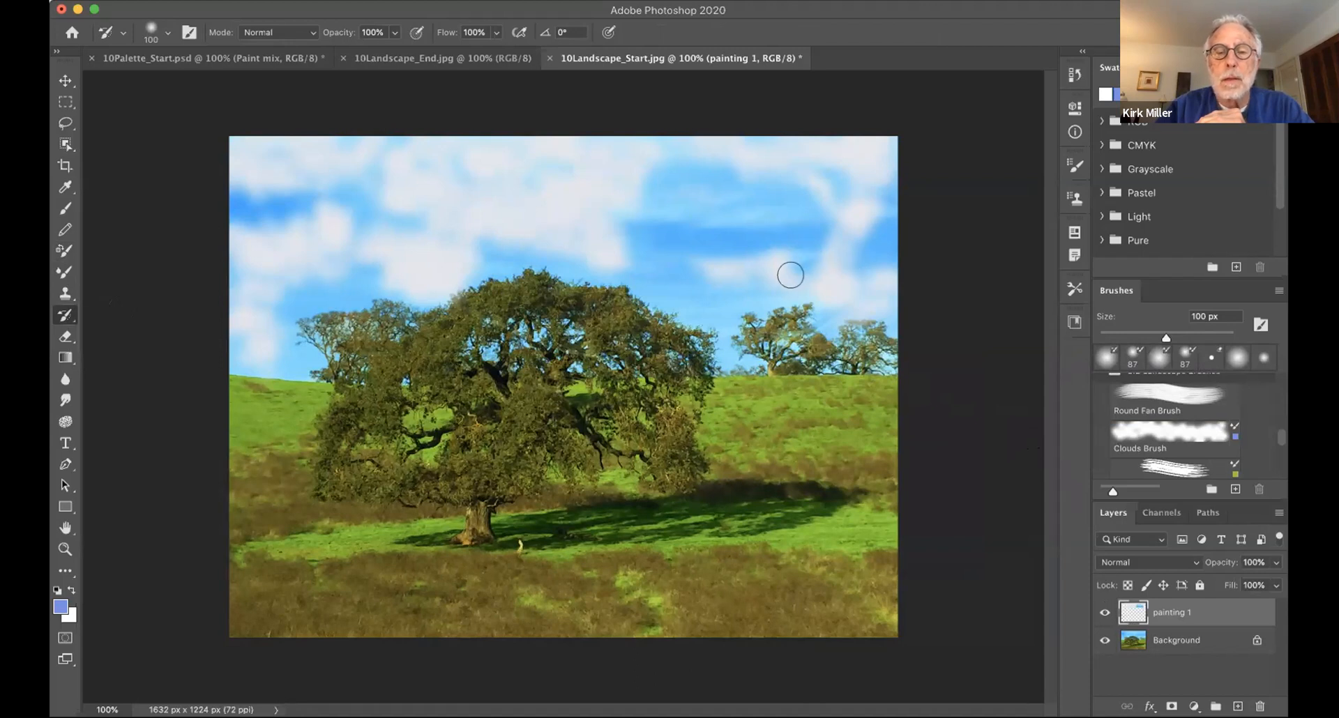
{"action": "left_click", "coordinate": [721, 266]}
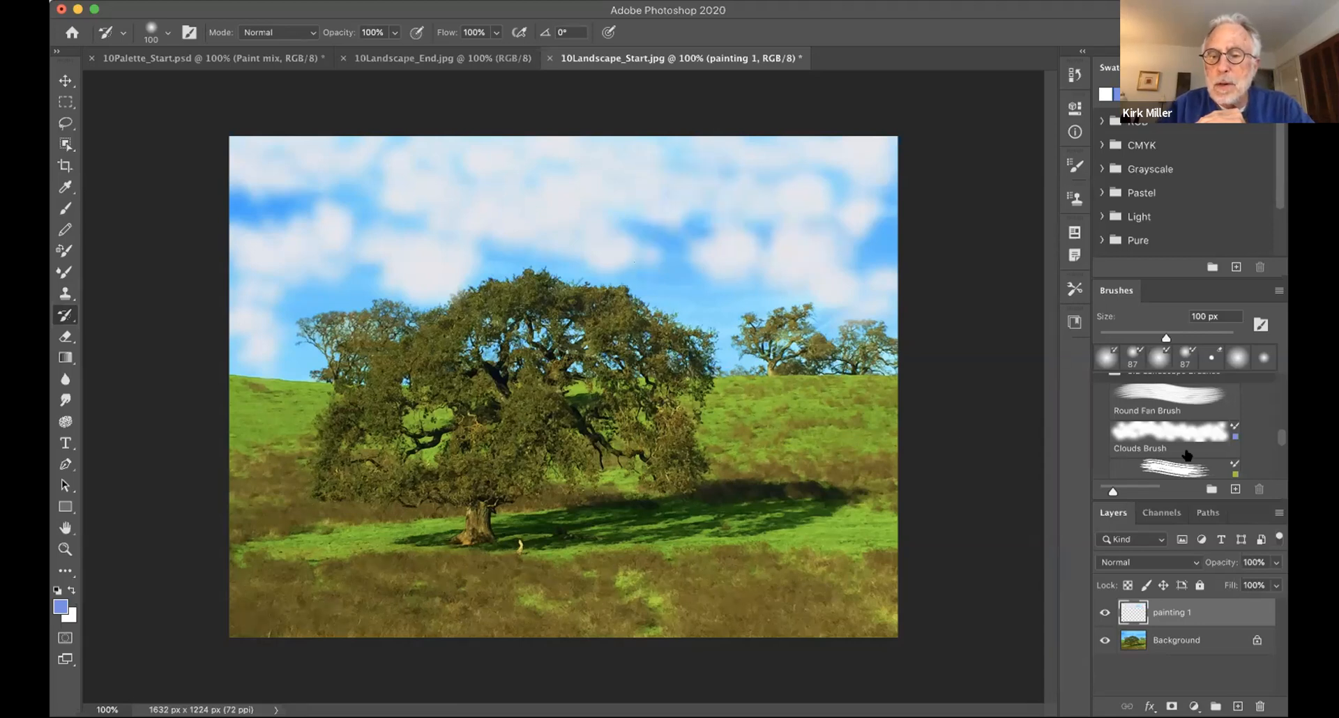
Step: Choose the Foreground Tree Brush and paint a few 34 px green foliage strokes on the right side of the large oak's crown
{"action": "scroll", "coordinate": [1186, 455], "scroll_direction": "down", "scroll_amount": 2}
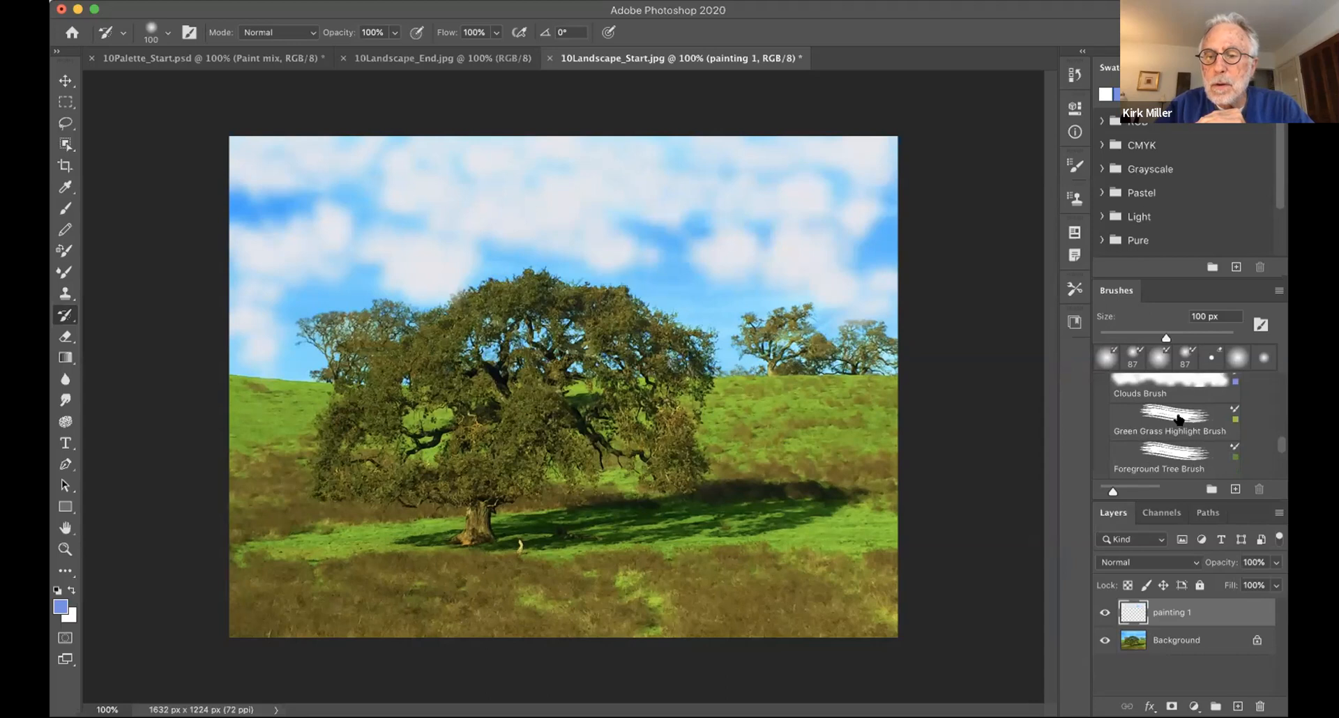
{"action": "left_click", "coordinate": [1151, 460]}
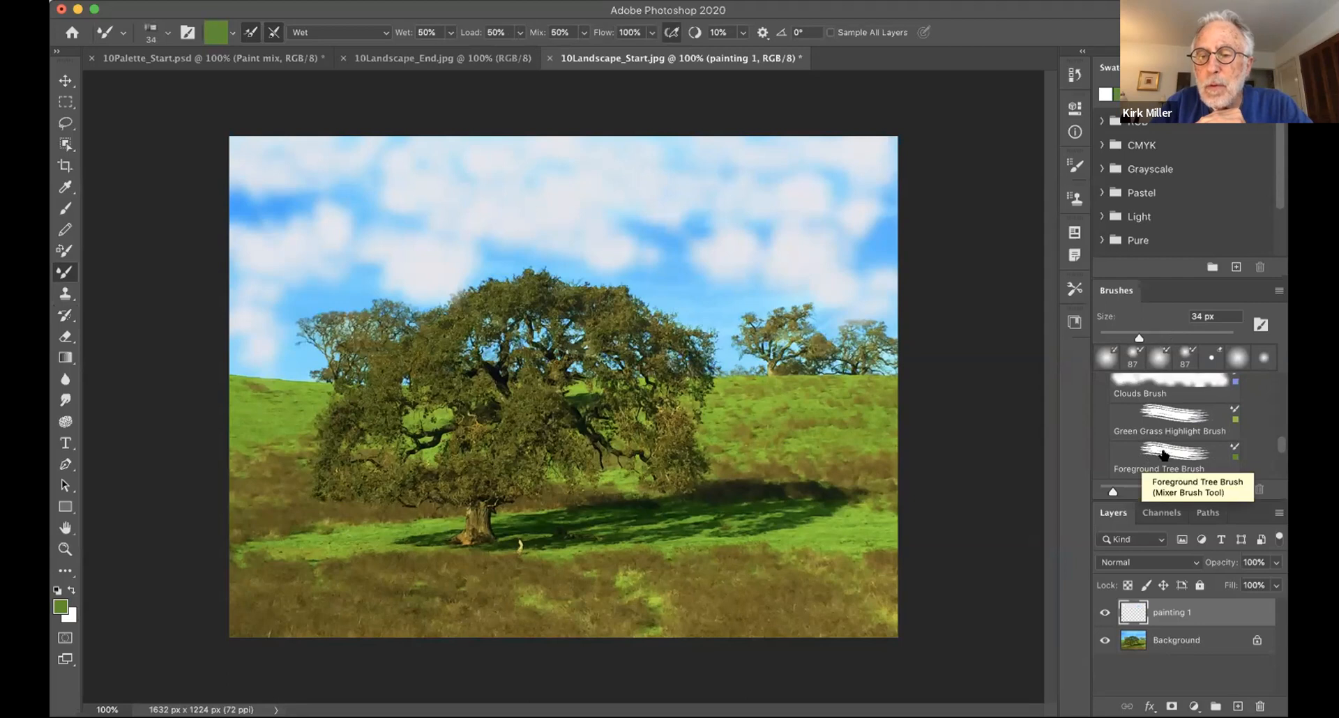
{"action": "left_click", "coordinate": [1178, 454]}
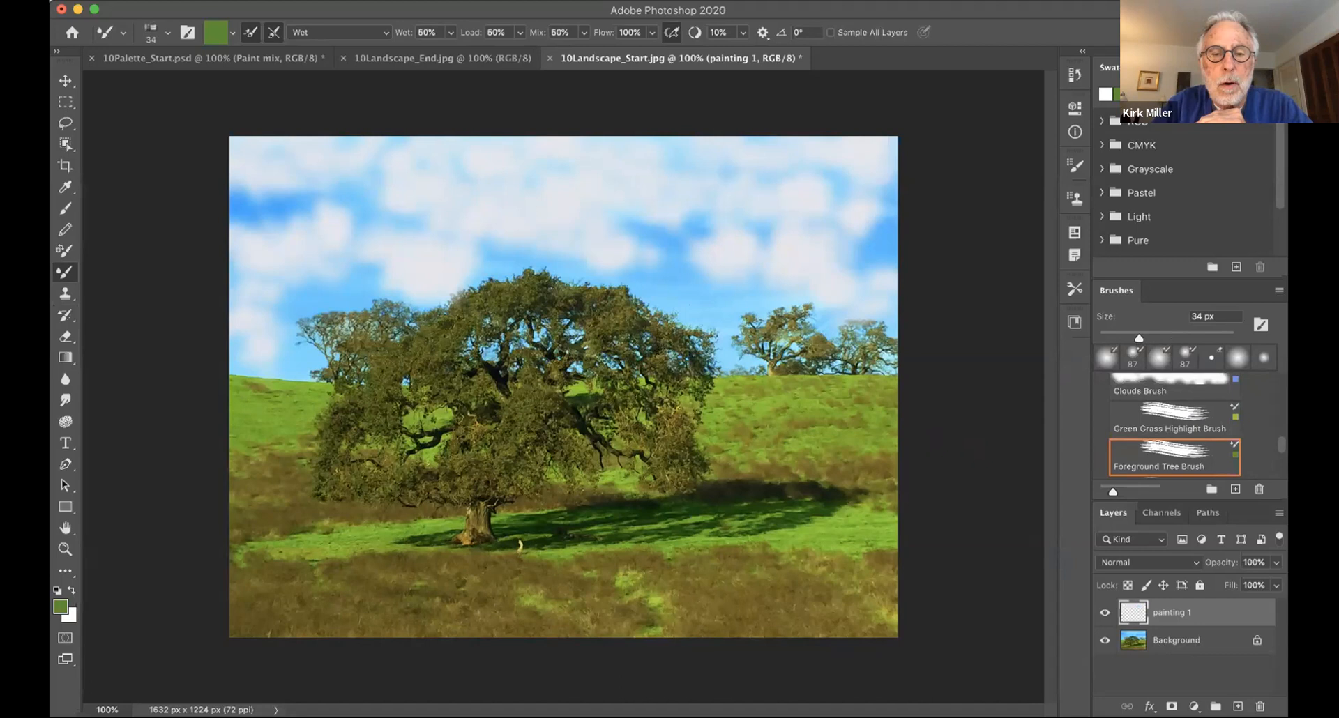
{"action": "mouse_move", "coordinate": [666, 336]}
{"action": "left_mouse_down"}
{"action": "mouse_move", "coordinate": [685, 301]}
{"action": "mouse_move", "coordinate": [654, 295]}
{"action": "left_mouse_up"}
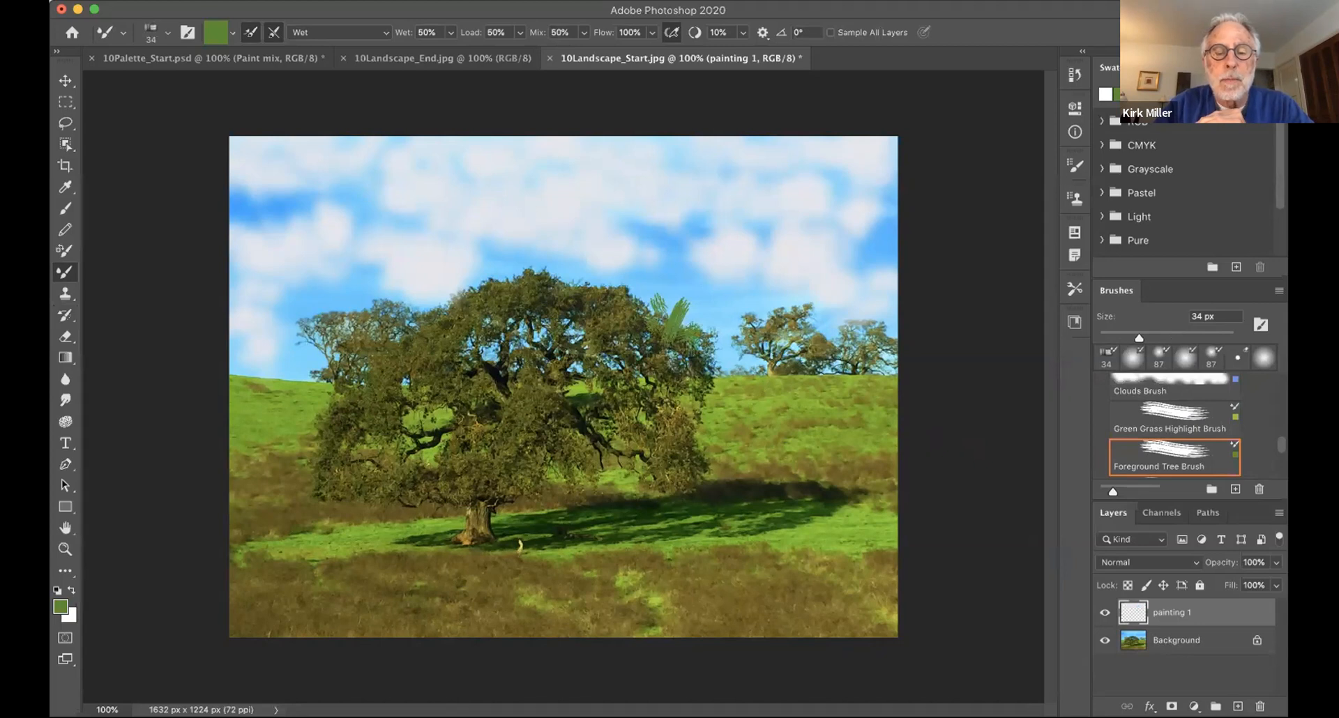
Step: Enlarge the Foreground Tree Brush to 70 px and paint green foliage strokes along the upper edge of the large oak's crown
{"action": "scroll", "coordinate": [565, 383], "scroll_direction": "up", "scroll_amount": 3}
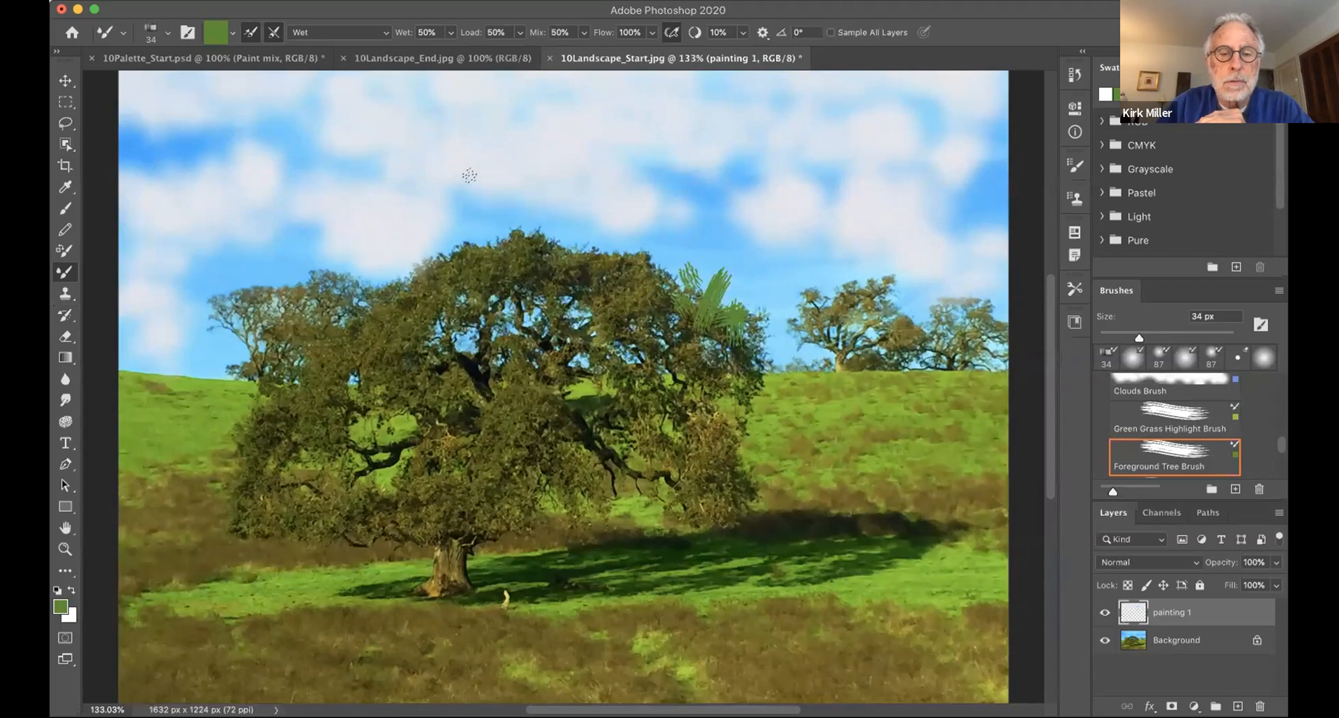
{"action": "key", "text": "bracketright"}
{"action": "key", "text": "bracketright"}
{"action": "key", "text": "bracketright"}
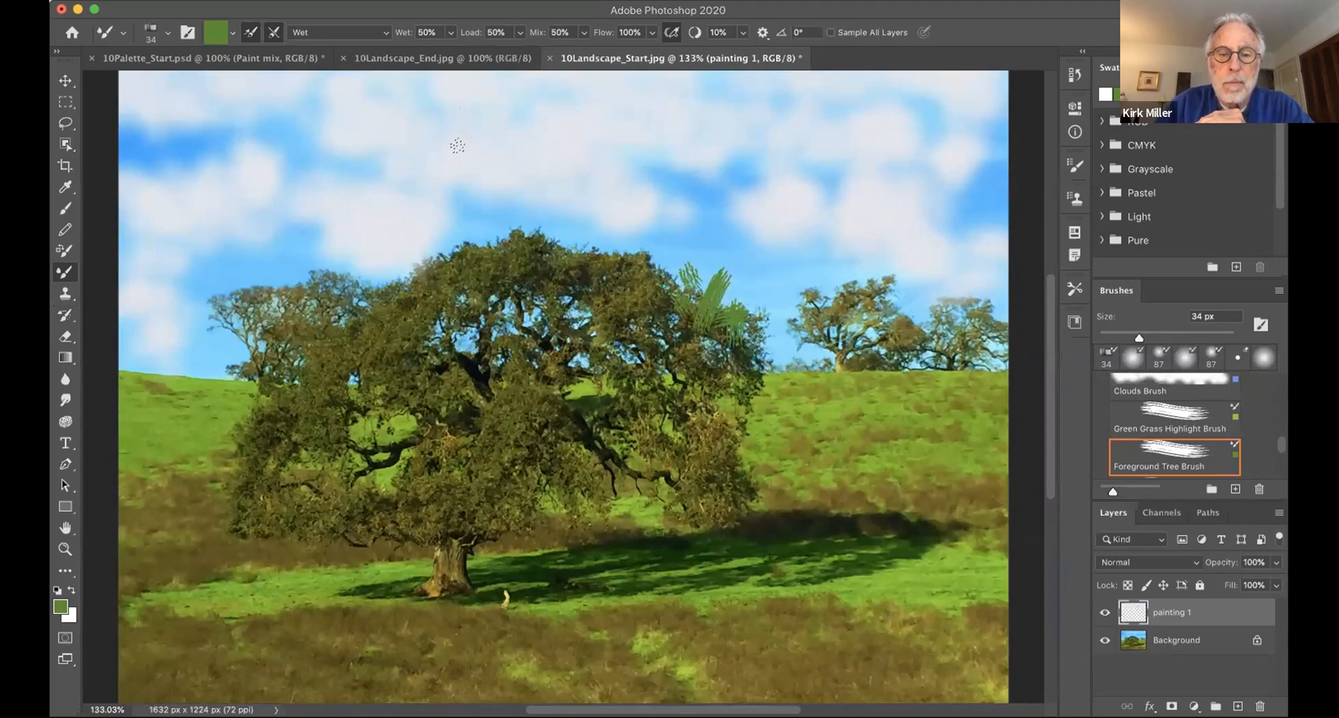
{"action": "key", "text": "bracketright"}
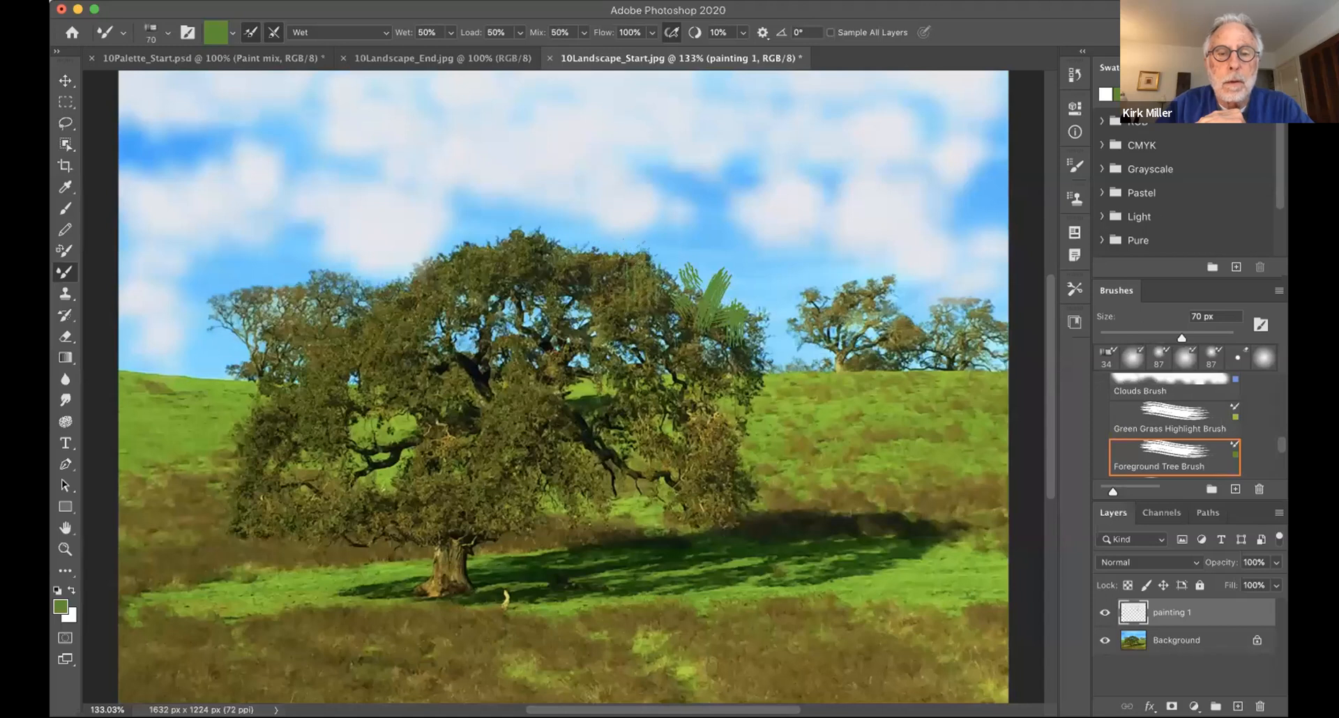
{"action": "left_click", "coordinate": [610, 237]}
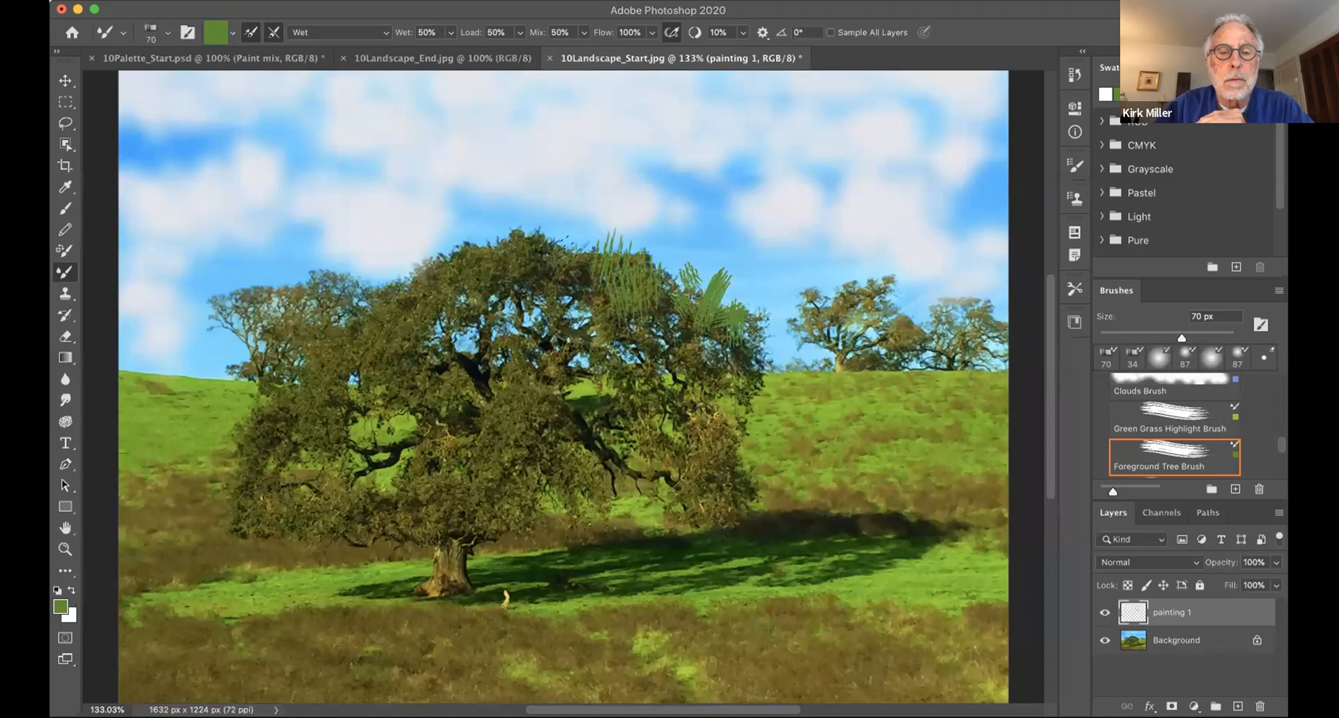
{"action": "left_click_drag", "start_coordinate": [567, 242], "coordinate": [611, 216]}
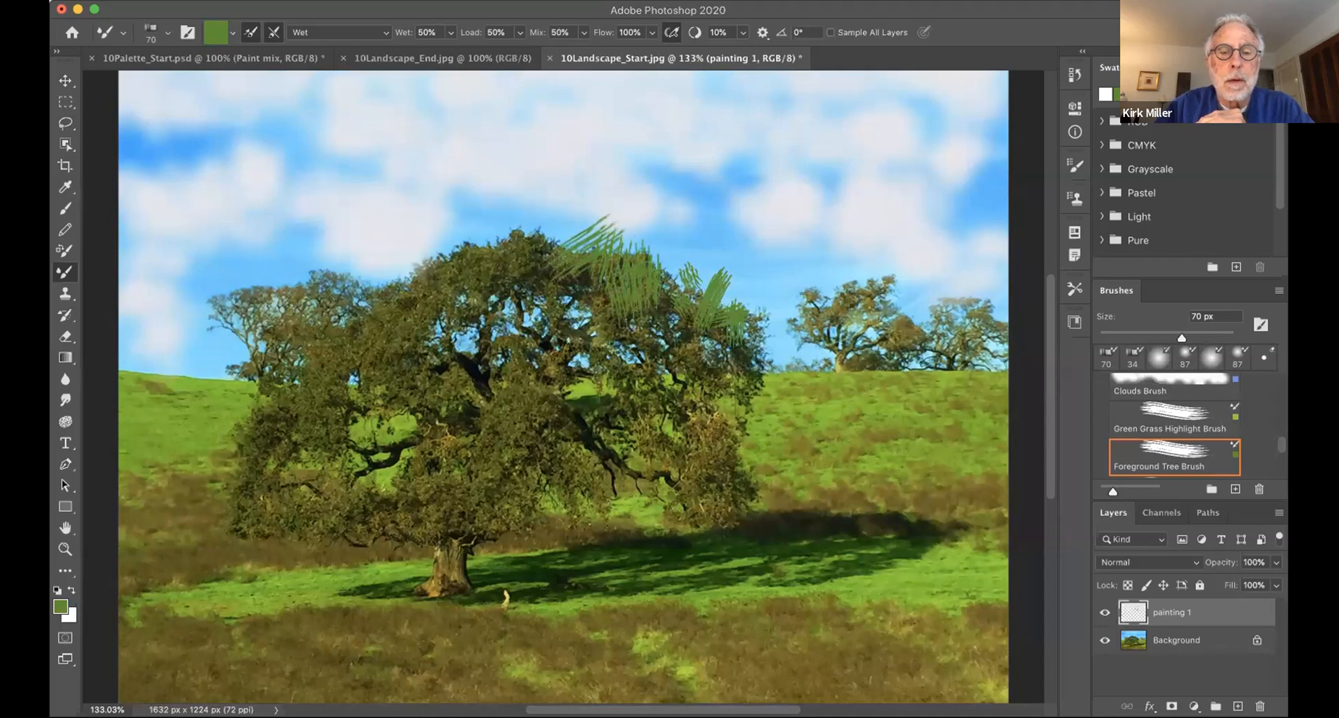
{"action": "left_click_drag", "start_coordinate": [690, 286], "coordinate": [687, 240]}
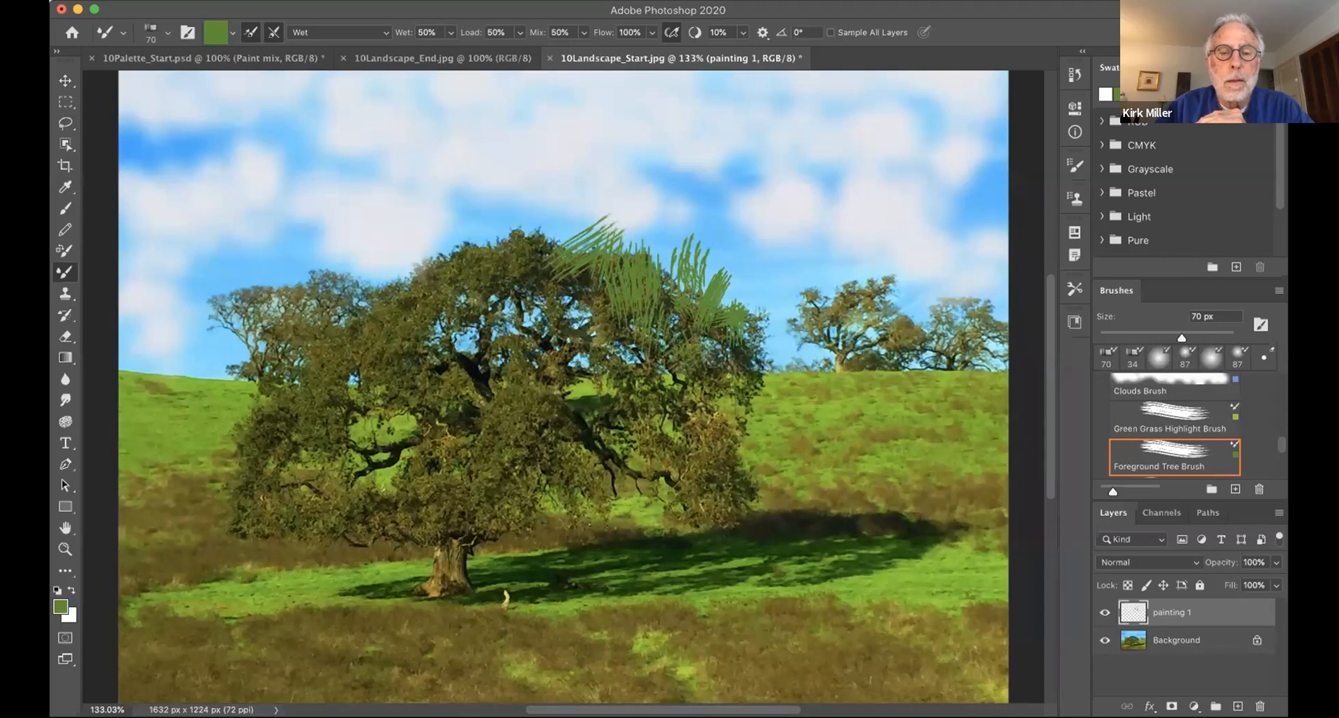
{"action": "mouse_move", "coordinate": [523, 278]}
{"action": "left_mouse_down"}
{"action": "mouse_move", "coordinate": [527, 220]}
{"action": "mouse_move", "coordinate": [548, 222]}
{"action": "left_mouse_up"}
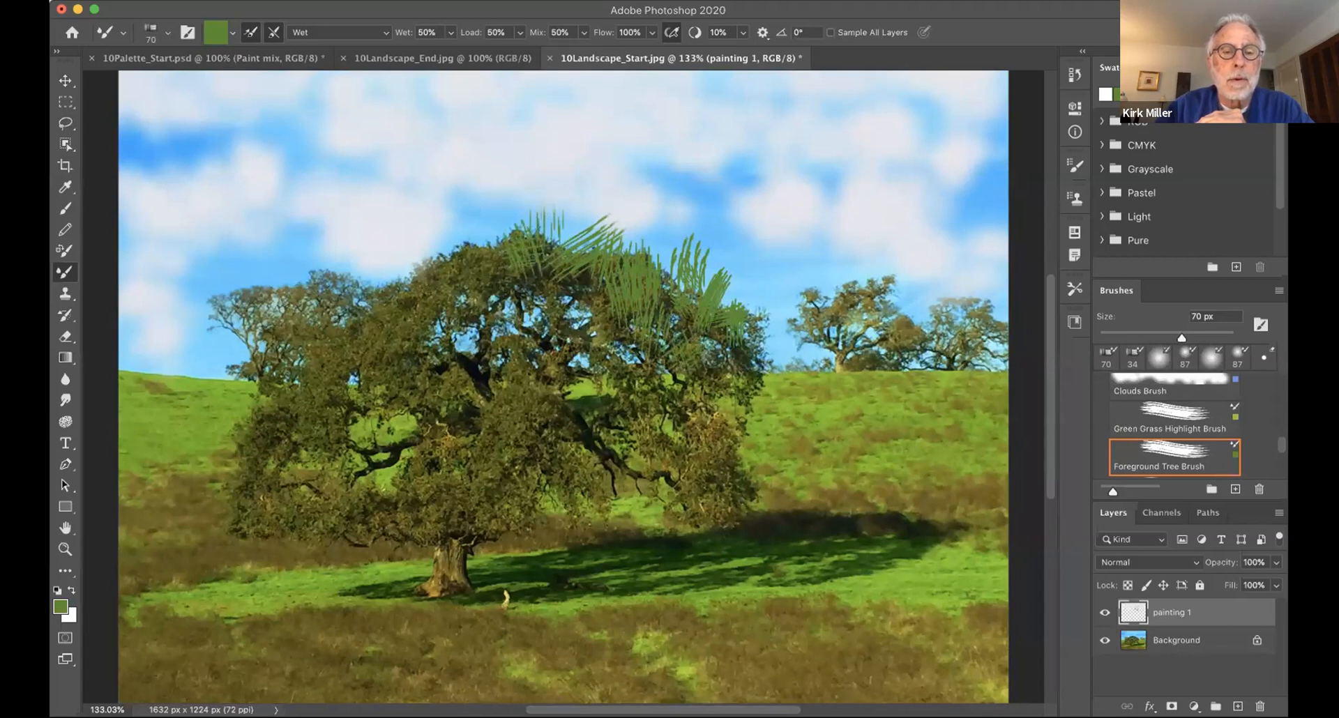
{"action": "left_click_drag", "start_coordinate": [443, 282], "coordinate": [509, 210]}
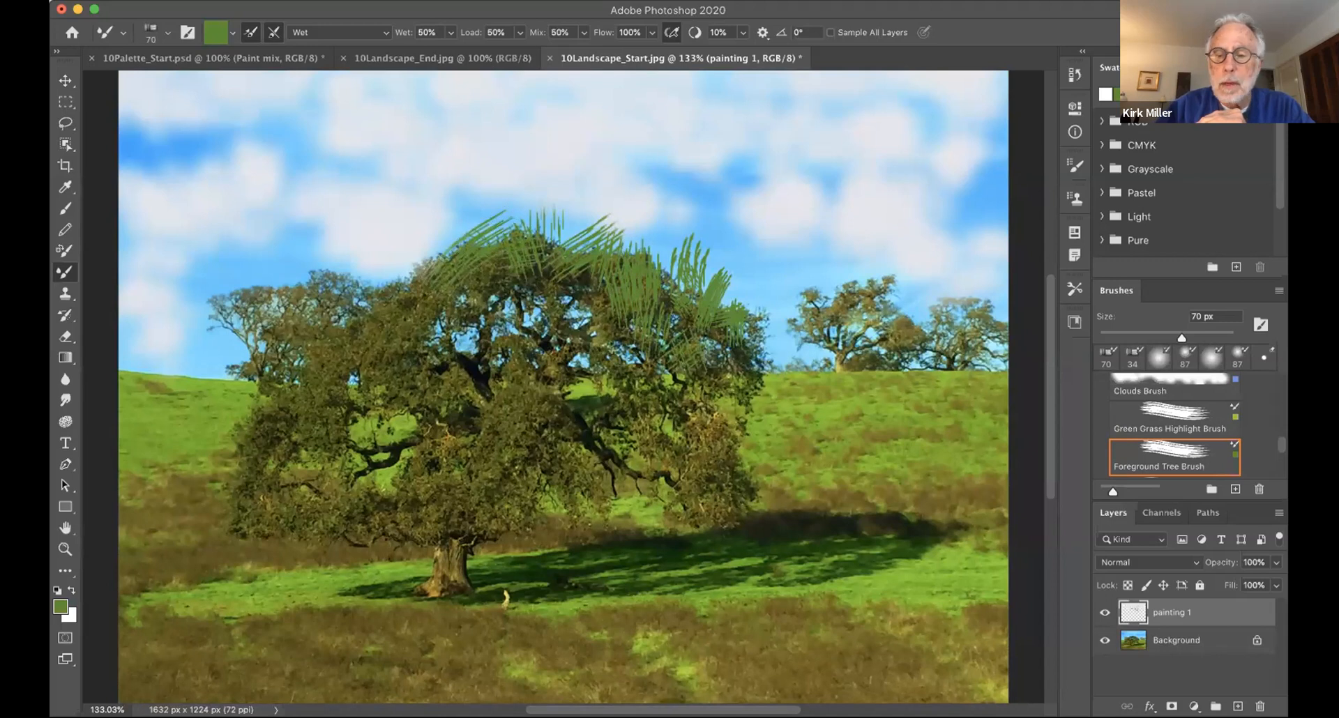
Step: Briefly hide the Background layer to check the painted strokes, and add more green foliage at the oak's right edge
{"action": "left_click", "coordinate": [1103, 640]}
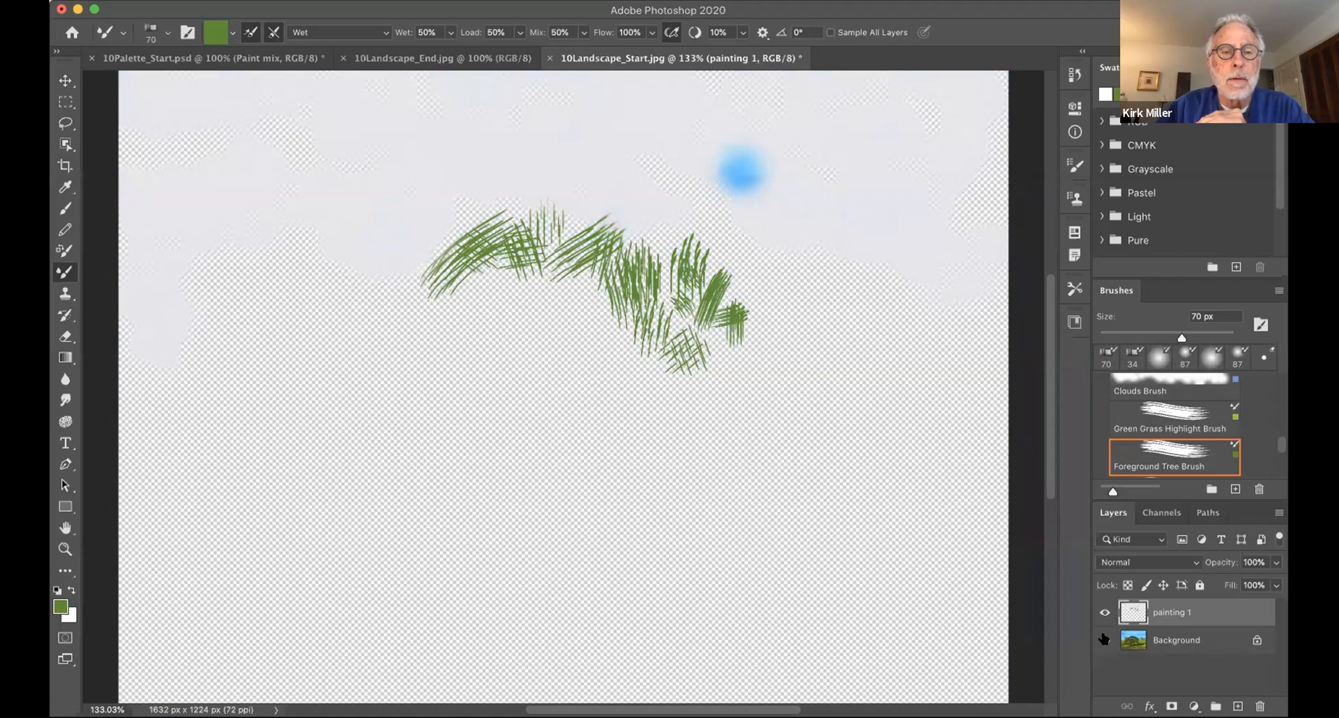
{"action": "left_click", "coordinate": [1103, 640]}
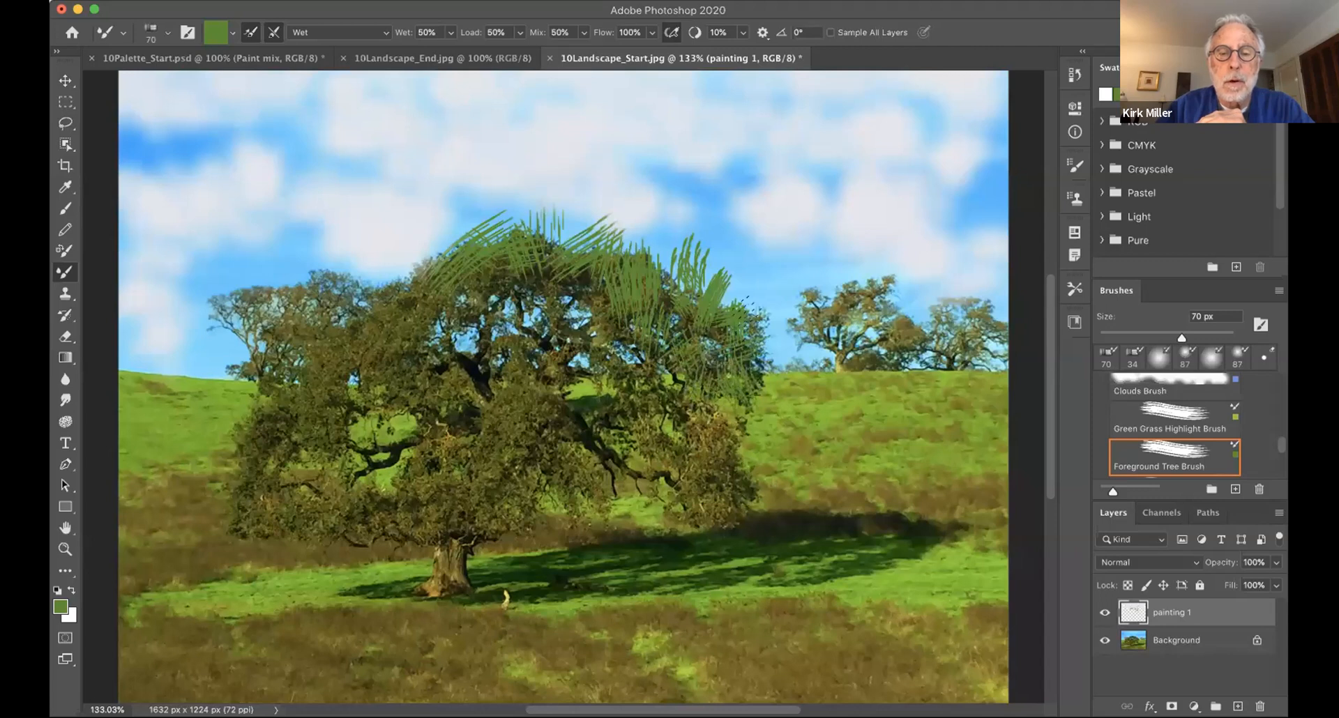
{"action": "left_click_drag", "start_coordinate": [756, 332], "coordinate": [794, 301]}
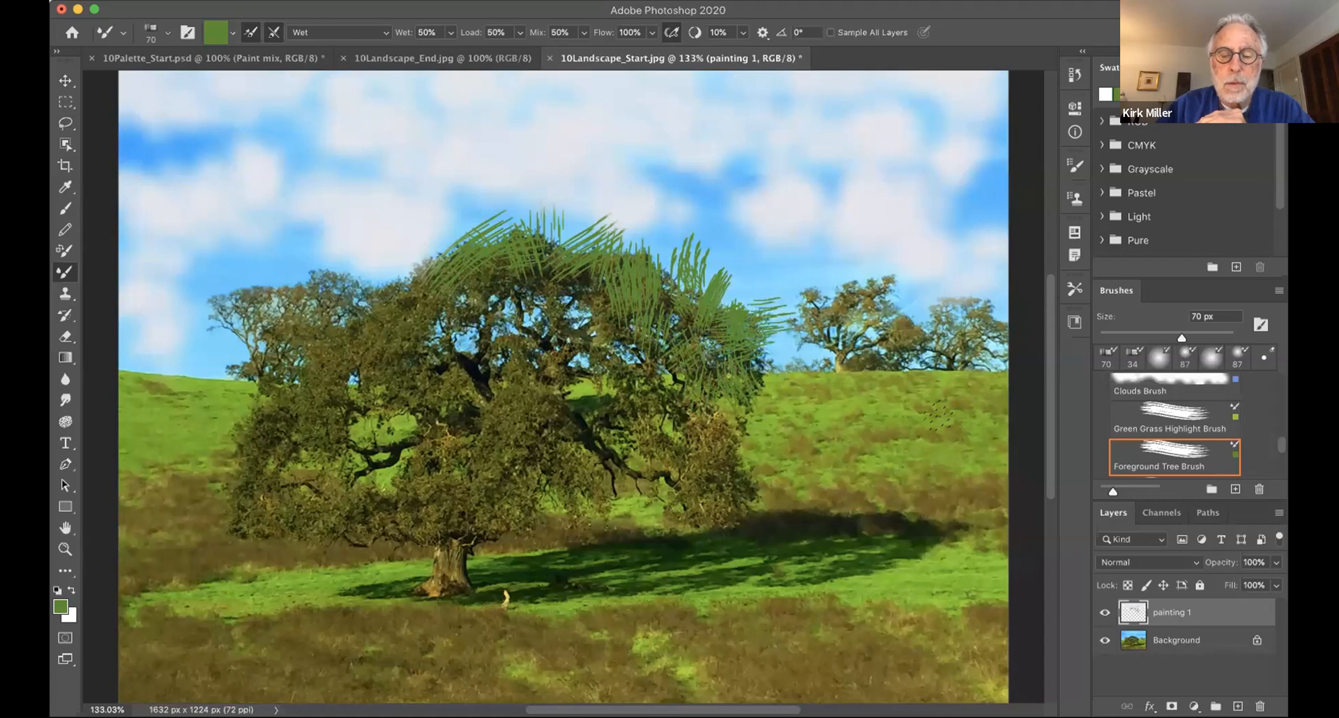
Step: Reduce the brush to 35 px and dab green foliage inside the oak's crown and on the smaller tree at its left
{"action": "key", "text": "bracketleft"}
{"action": "key", "text": "bracketleft"}
{"action": "key", "text": "bracketleft"}
{"action": "key", "text": "bracketleft"}
{"action": "key", "text": "bracketleft"}
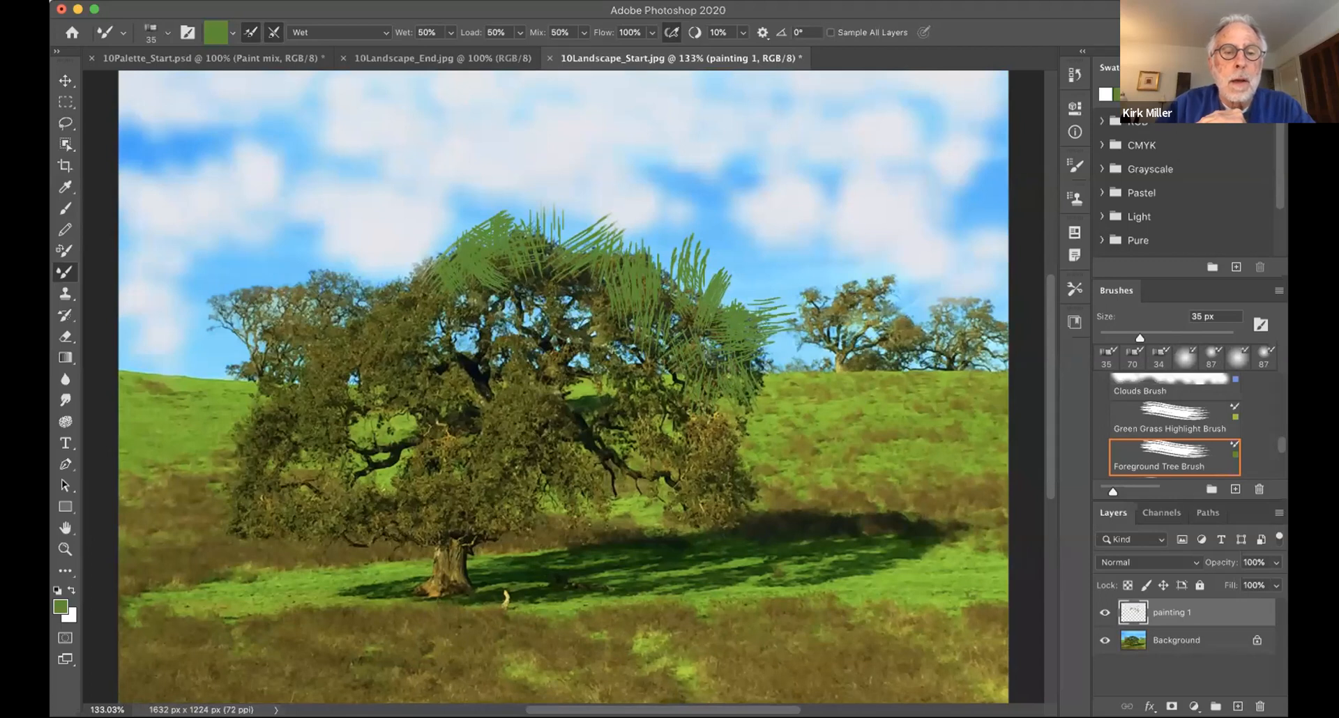
{"action": "left_click_drag", "start_coordinate": [502, 259], "coordinate": [532, 223]}
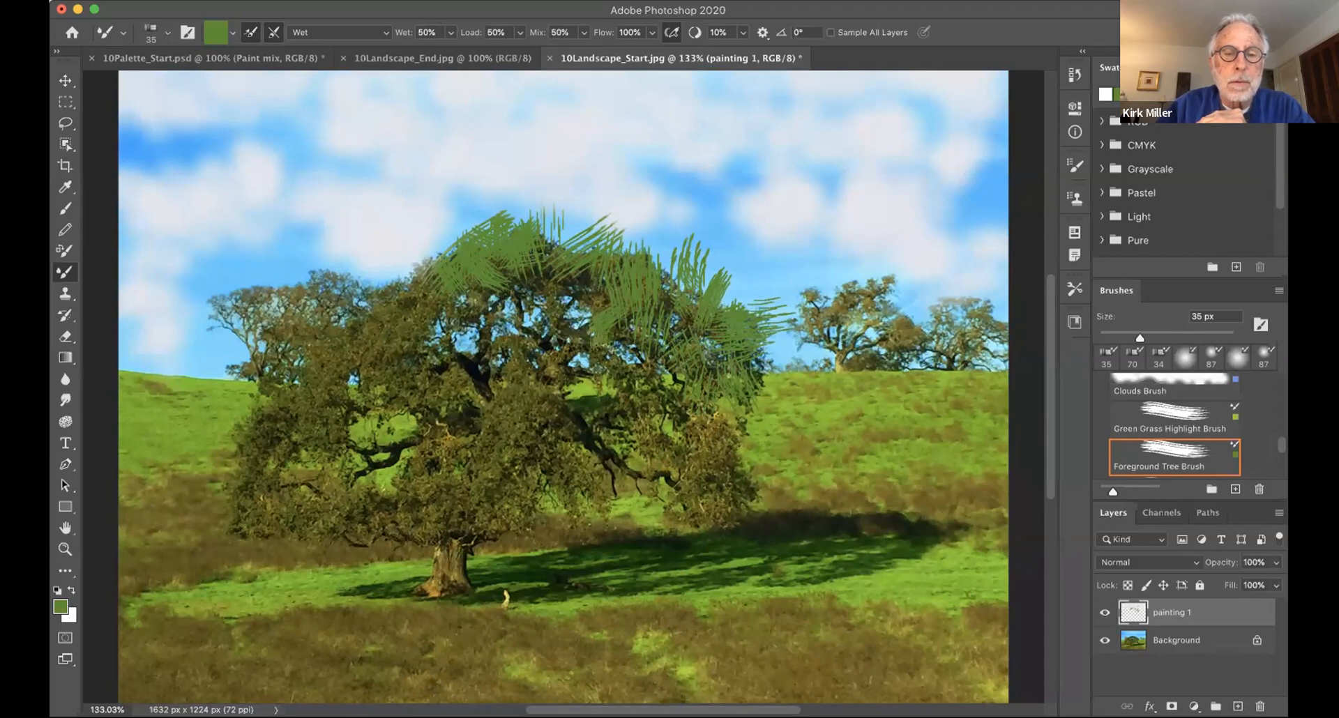
{"action": "left_click_drag", "start_coordinate": [617, 370], "coordinate": [586, 332]}
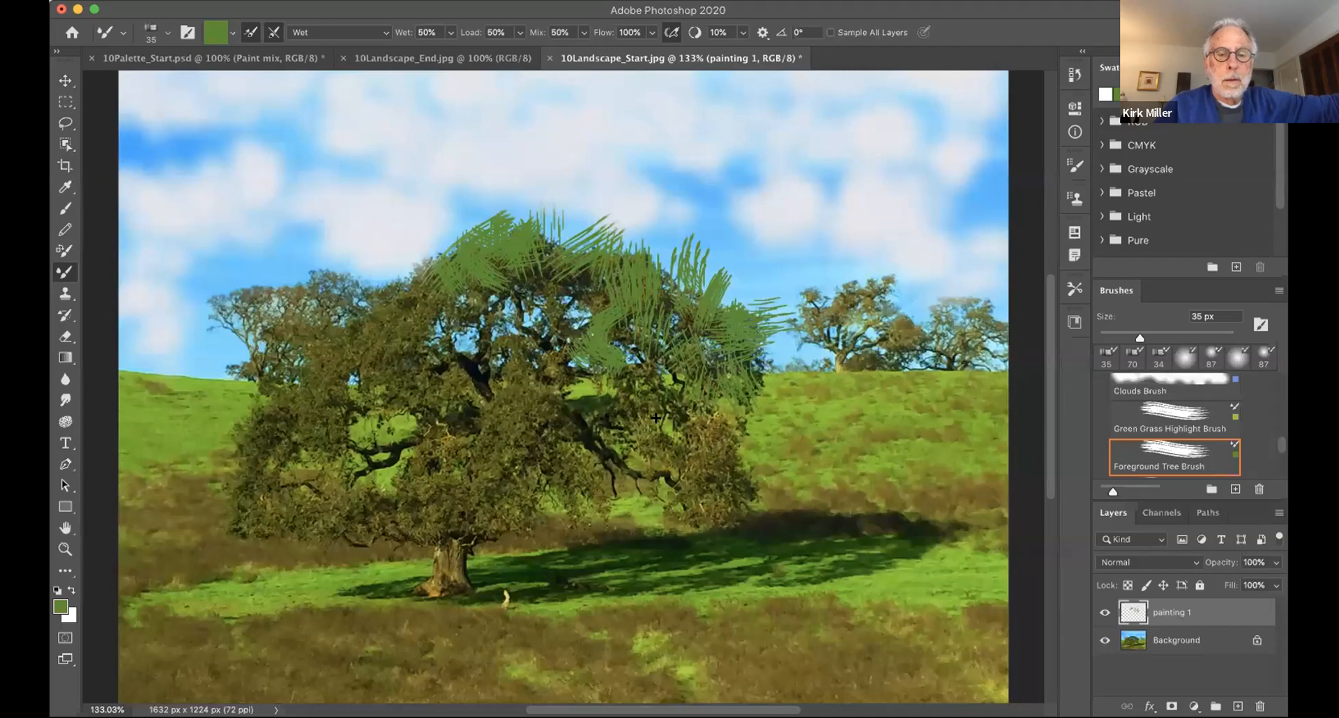
{"action": "left_click_drag", "start_coordinate": [475, 369], "coordinate": [496, 361]}
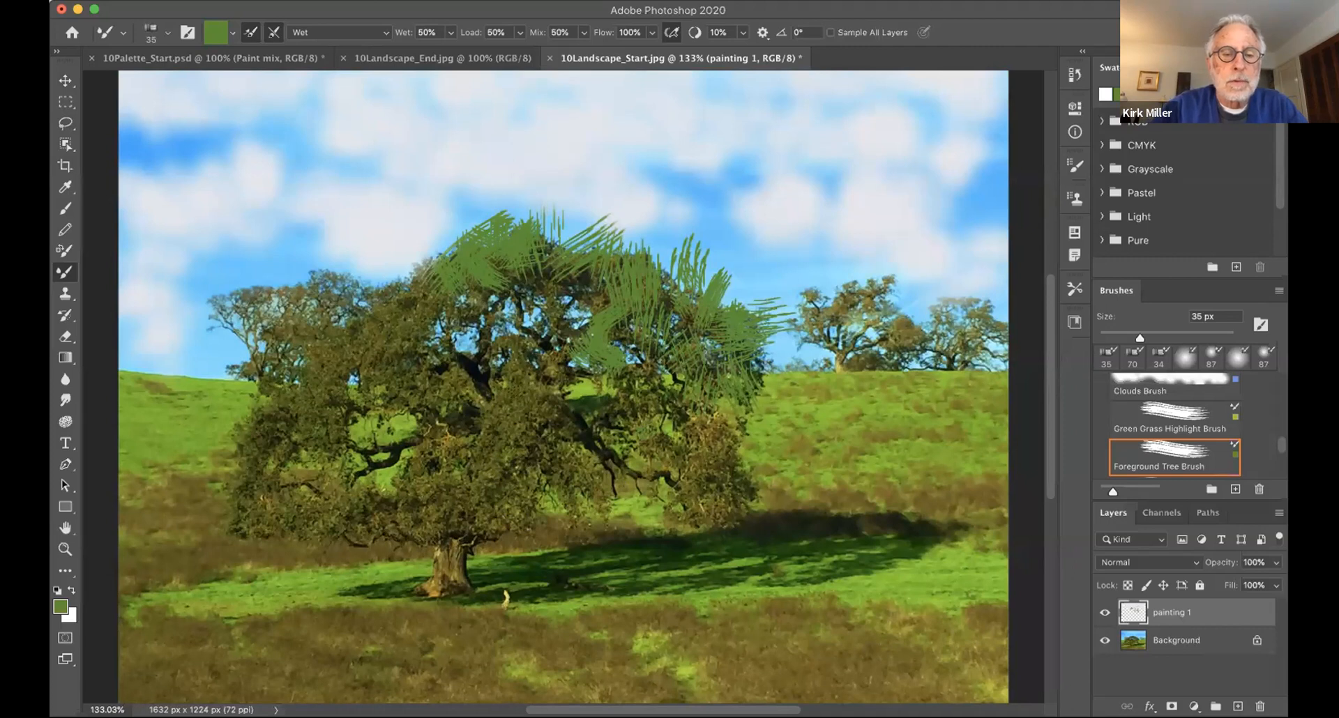
{"action": "left_click_drag", "start_coordinate": [516, 384], "coordinate": [508, 357]}
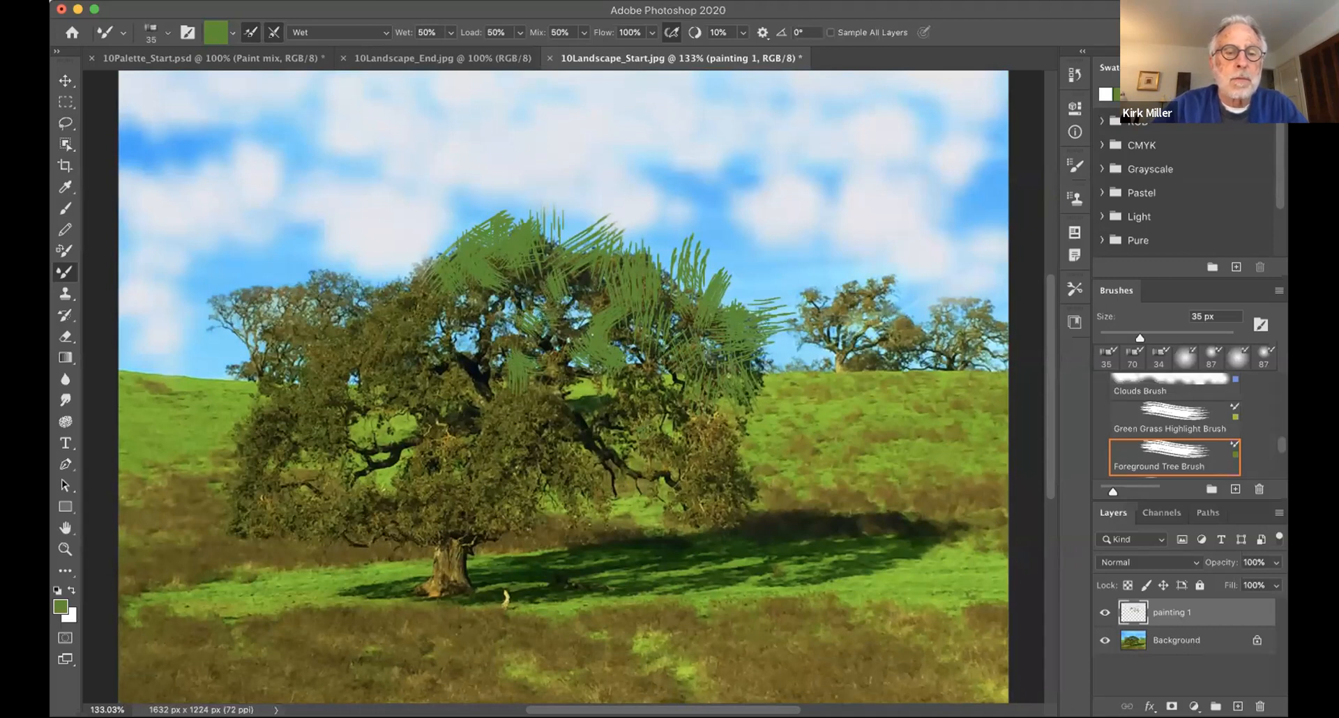
{"action": "mouse_move", "coordinate": [391, 321]}
{"action": "left_mouse_down"}
{"action": "mouse_move", "coordinate": [312, 250]}
{"action": "mouse_move", "coordinate": [319, 265]}
{"action": "left_mouse_up"}
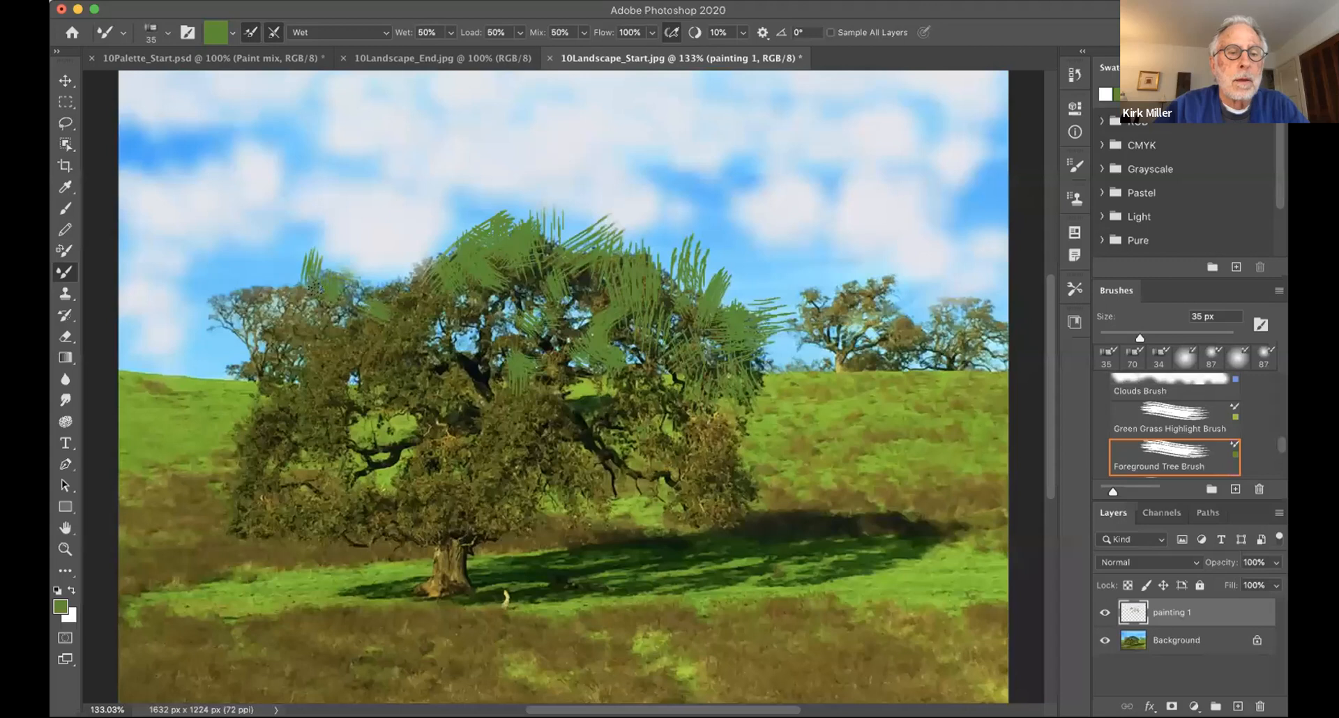
{"action": "left_click_drag", "start_coordinate": [327, 294], "coordinate": [221, 290]}
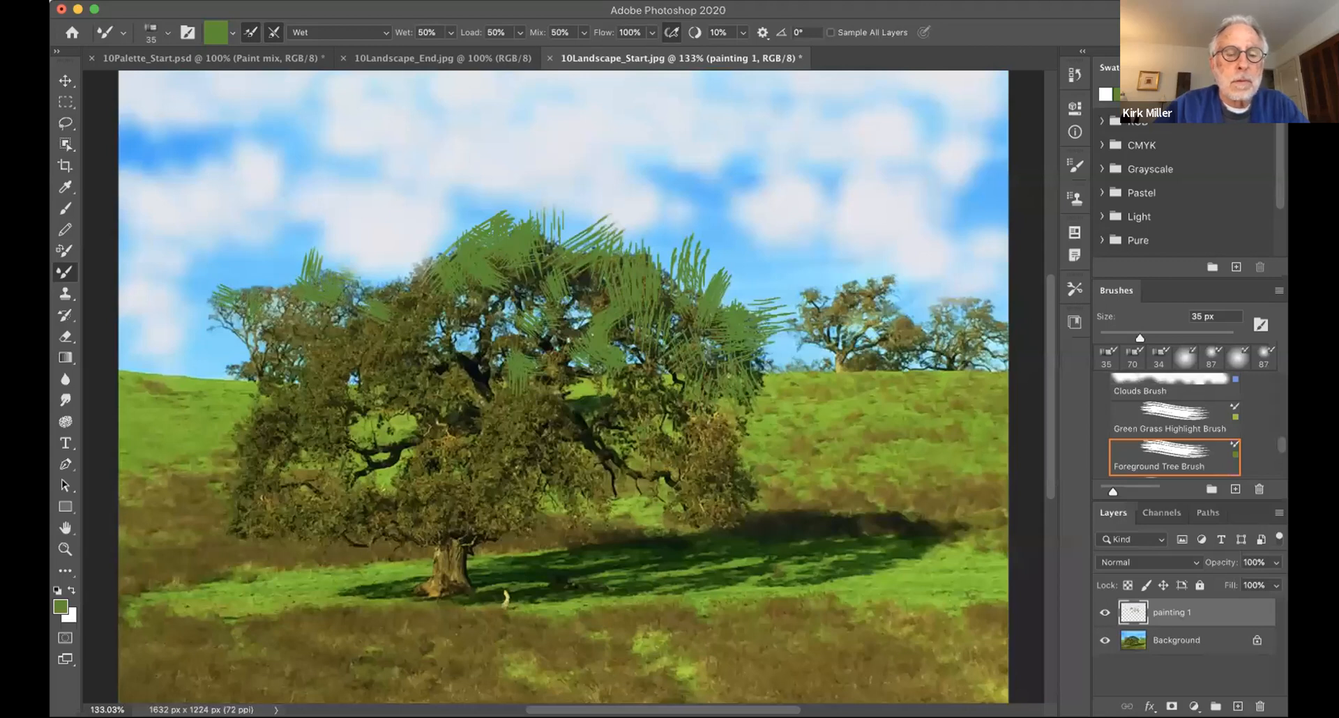
Step: Choose the Foreground Grass Brush and paint 175 px yellow grass blades across the lower-right foreground
{"action": "scroll", "coordinate": [1136, 457], "scroll_direction": "down", "scroll_amount": 3}
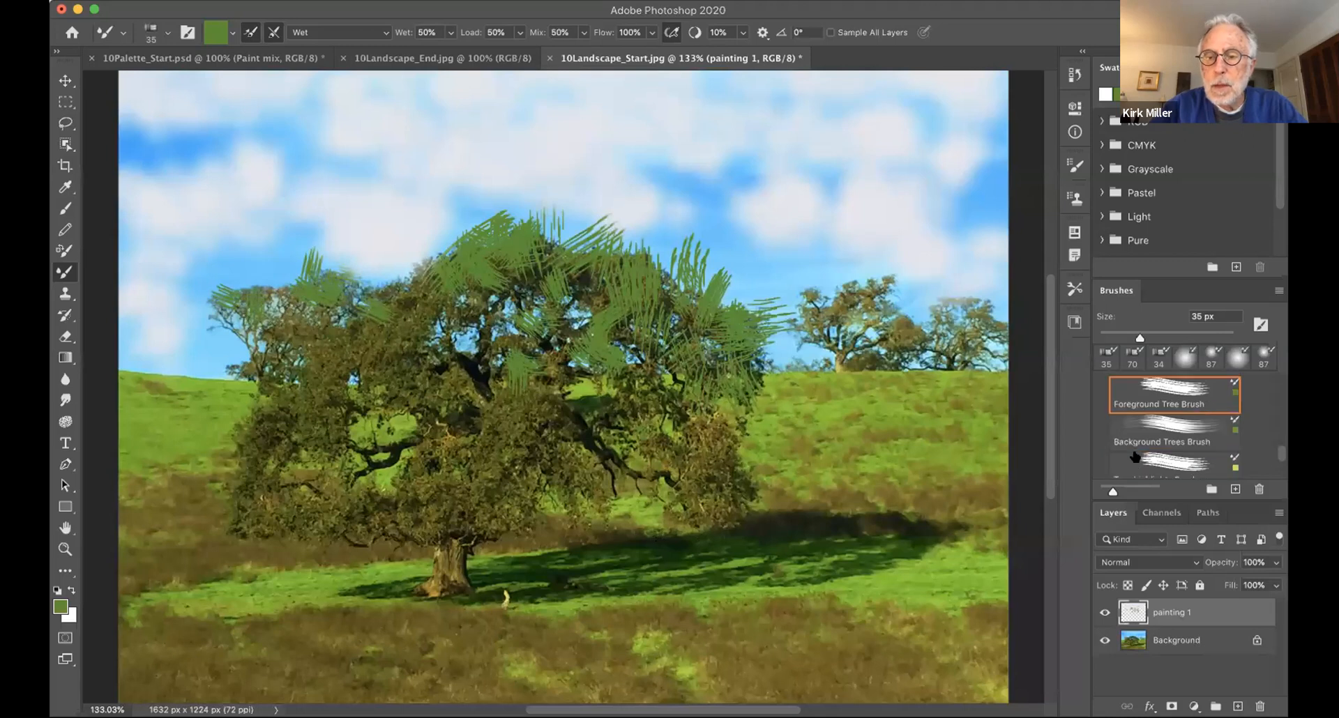
{"action": "scroll", "coordinate": [1135, 456], "scroll_direction": "down", "scroll_amount": 1}
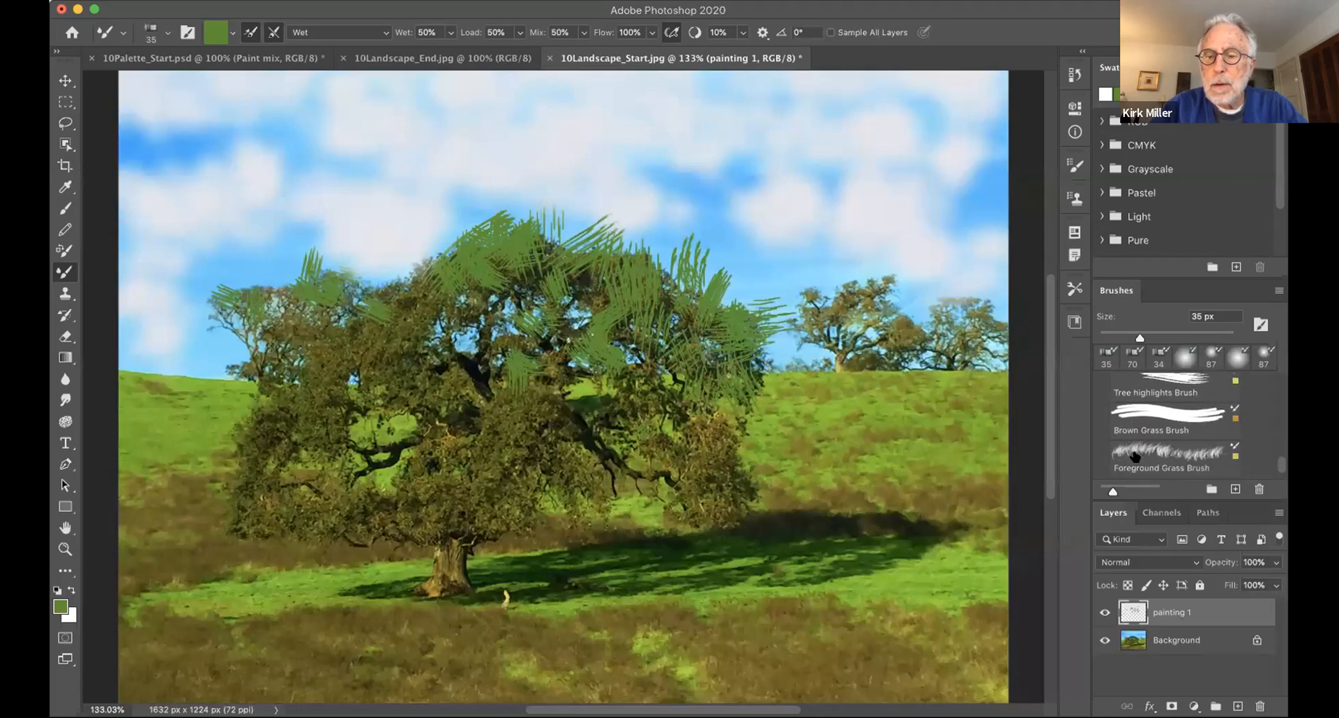
{"action": "left_click", "coordinate": [1145, 450]}
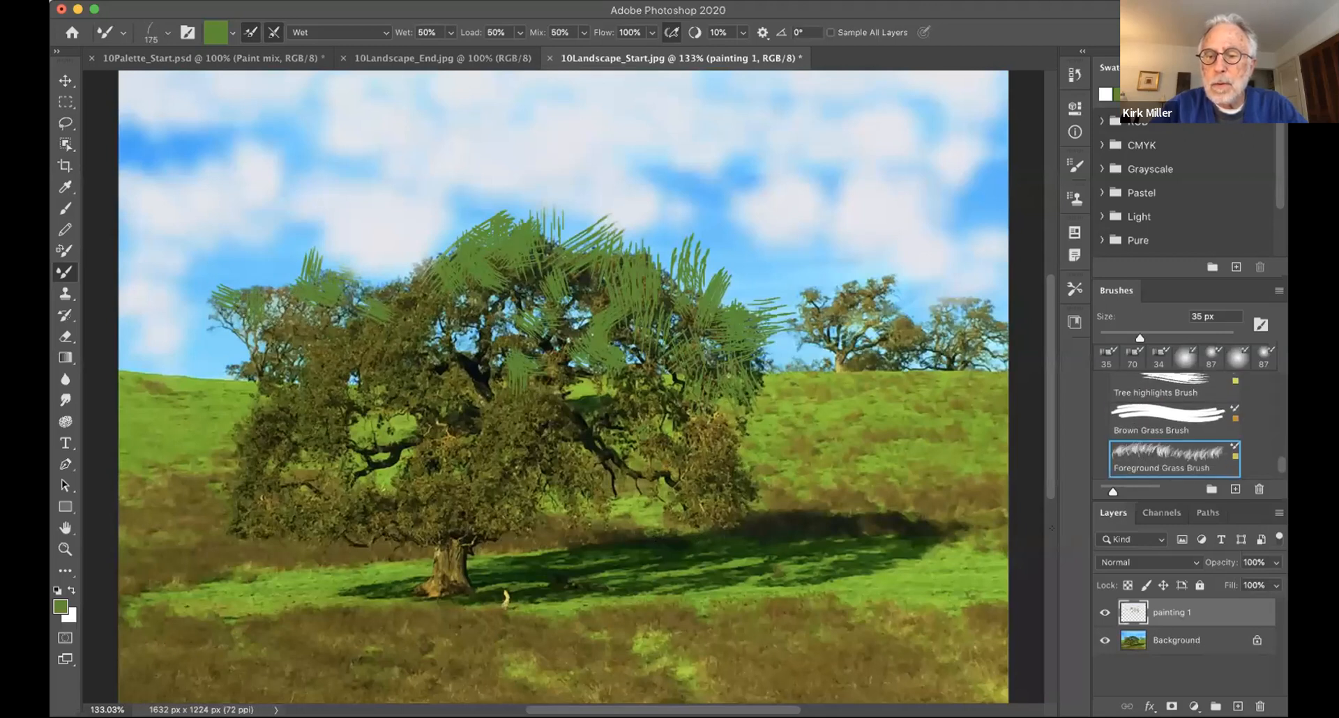
{"action": "left_click", "coordinate": [961, 647]}
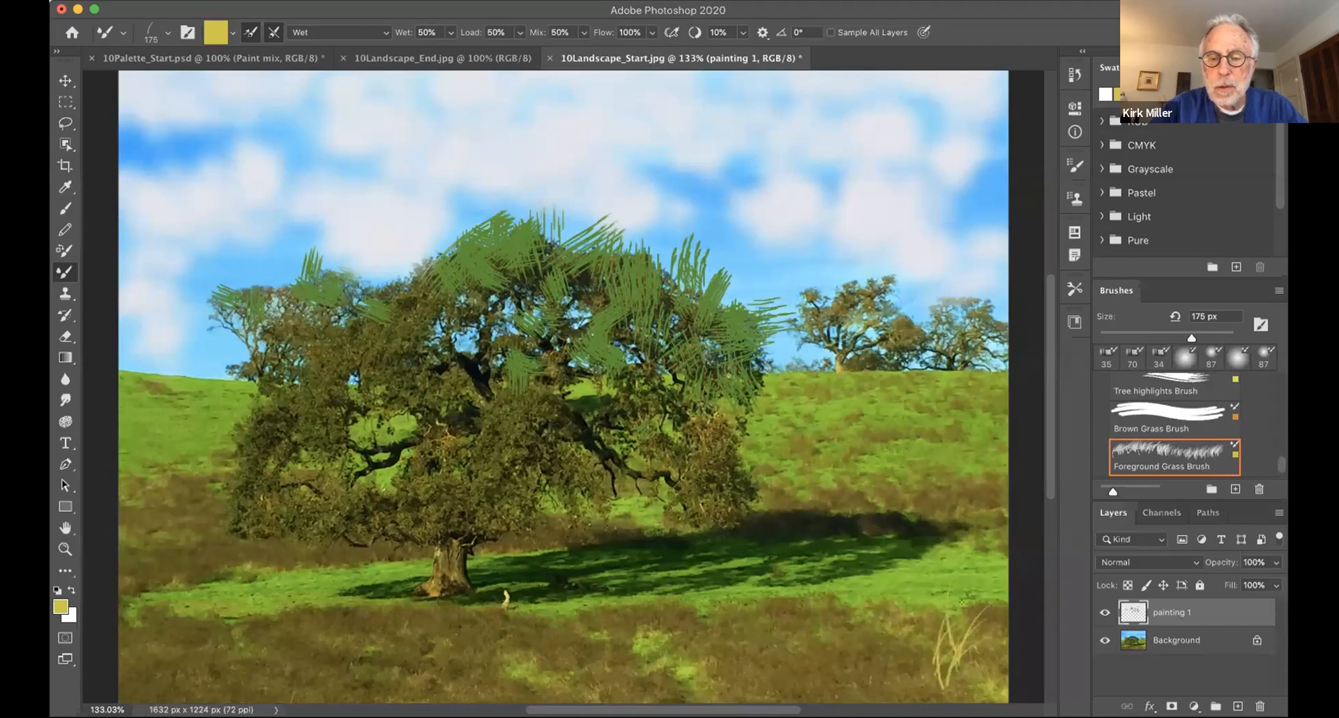
{"action": "left_click", "coordinate": [894, 624]}
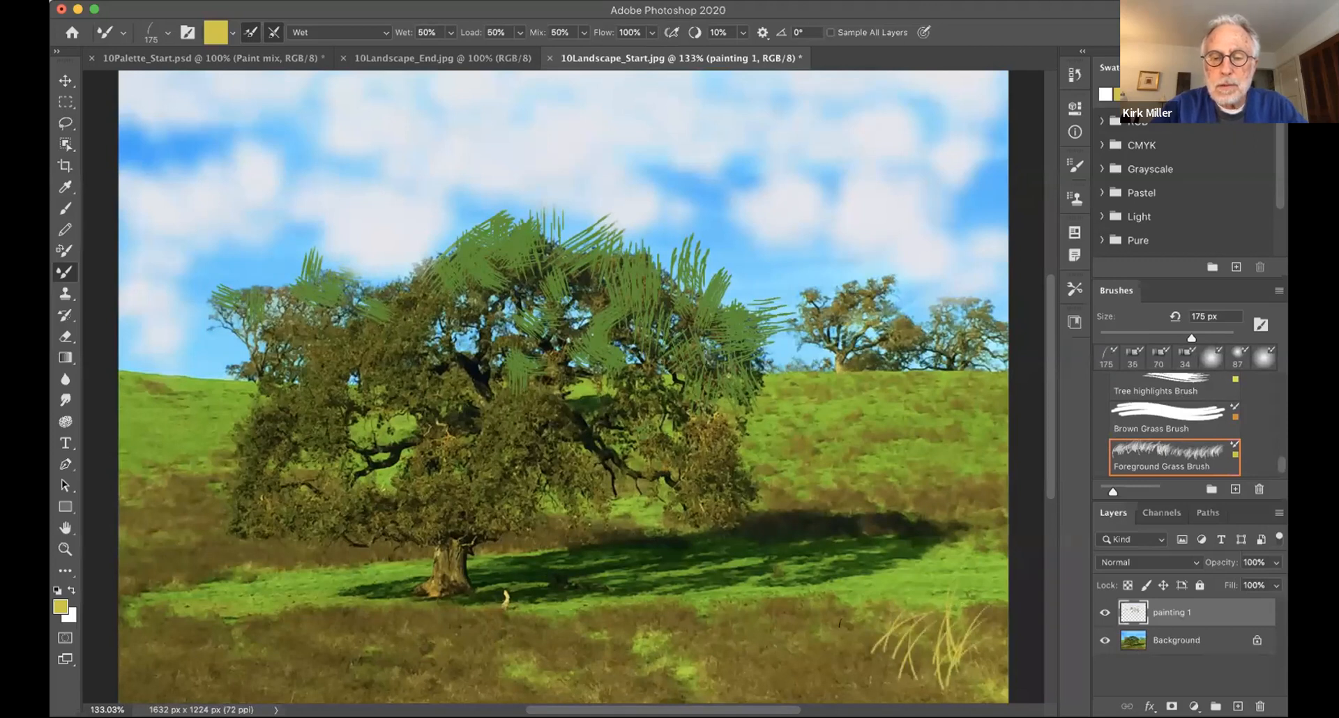
{"action": "left_click", "coordinate": [824, 617]}
{"action": "left_click", "coordinate": [749, 610]}
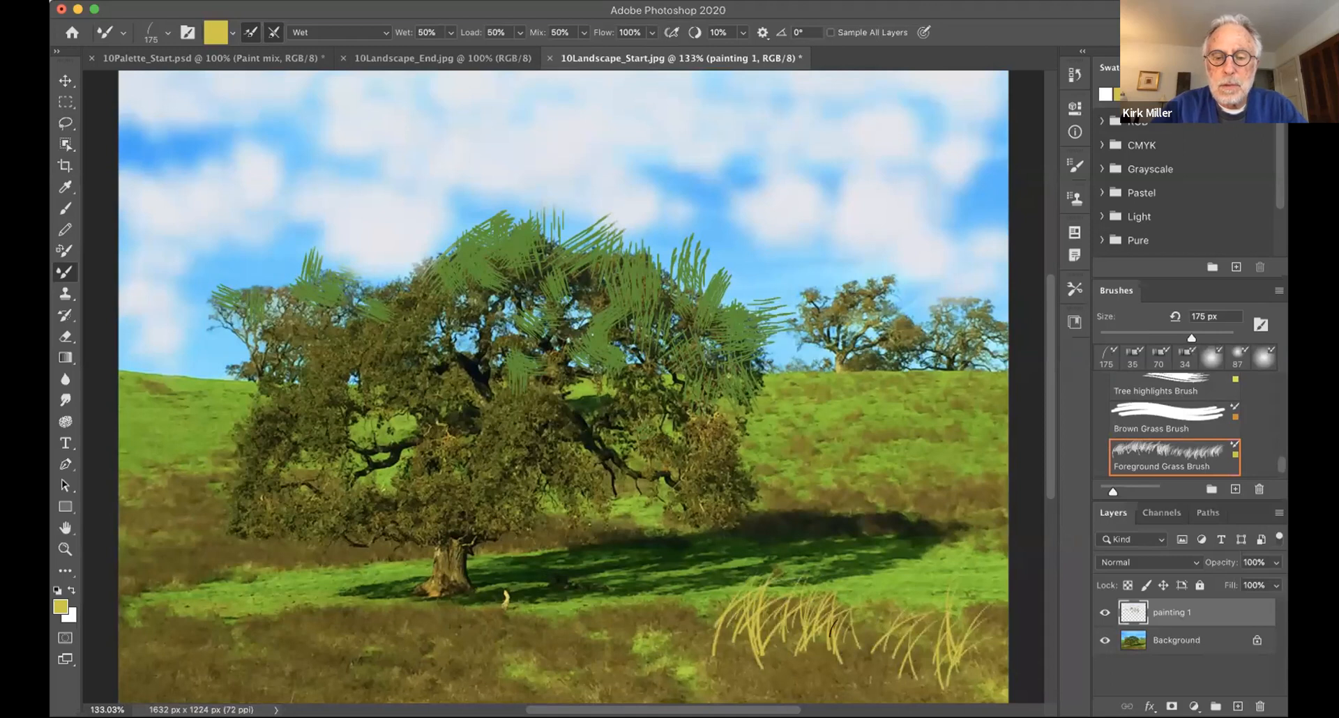
Step: Thicken the yellow grass in the lower-right foreground, filling between the clumps and out to the picture's right edge
{"action": "left_click", "coordinate": [805, 652]}
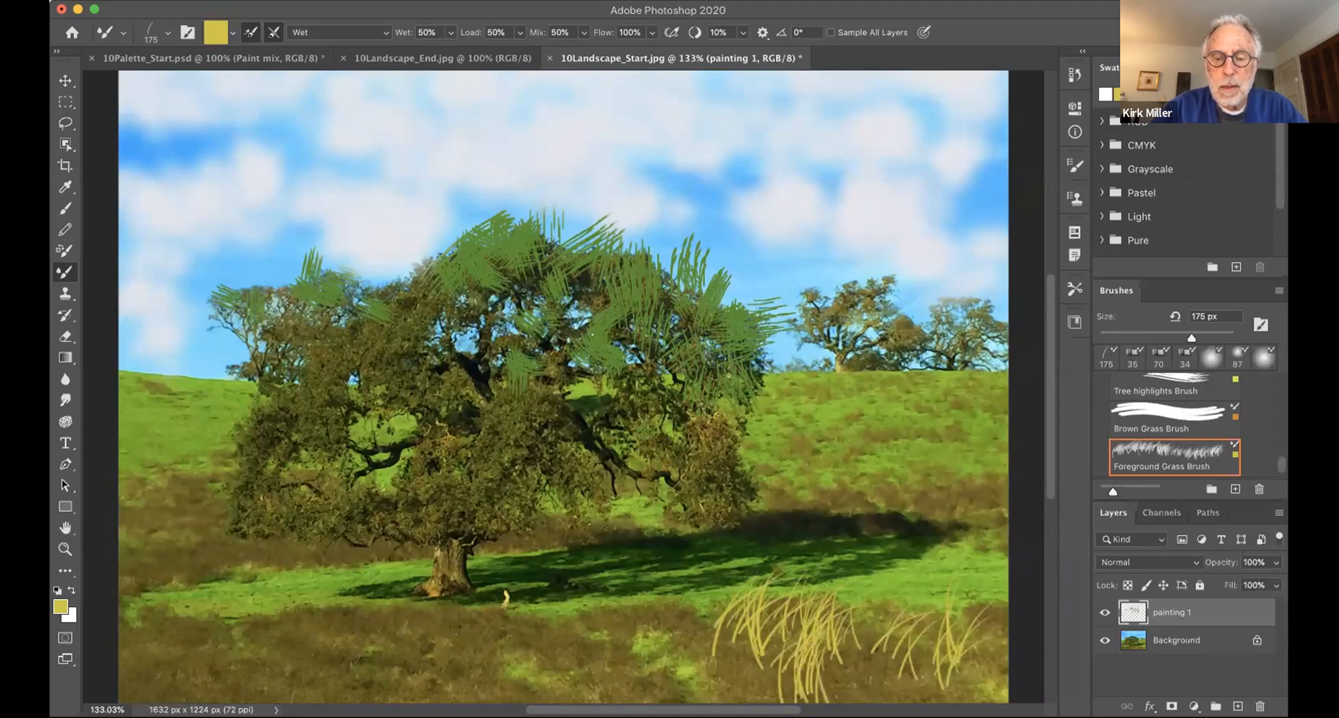
{"action": "left_click", "coordinate": [886, 645]}
{"action": "left_click", "coordinate": [983, 649]}
{"action": "left_click", "coordinate": [983, 617]}
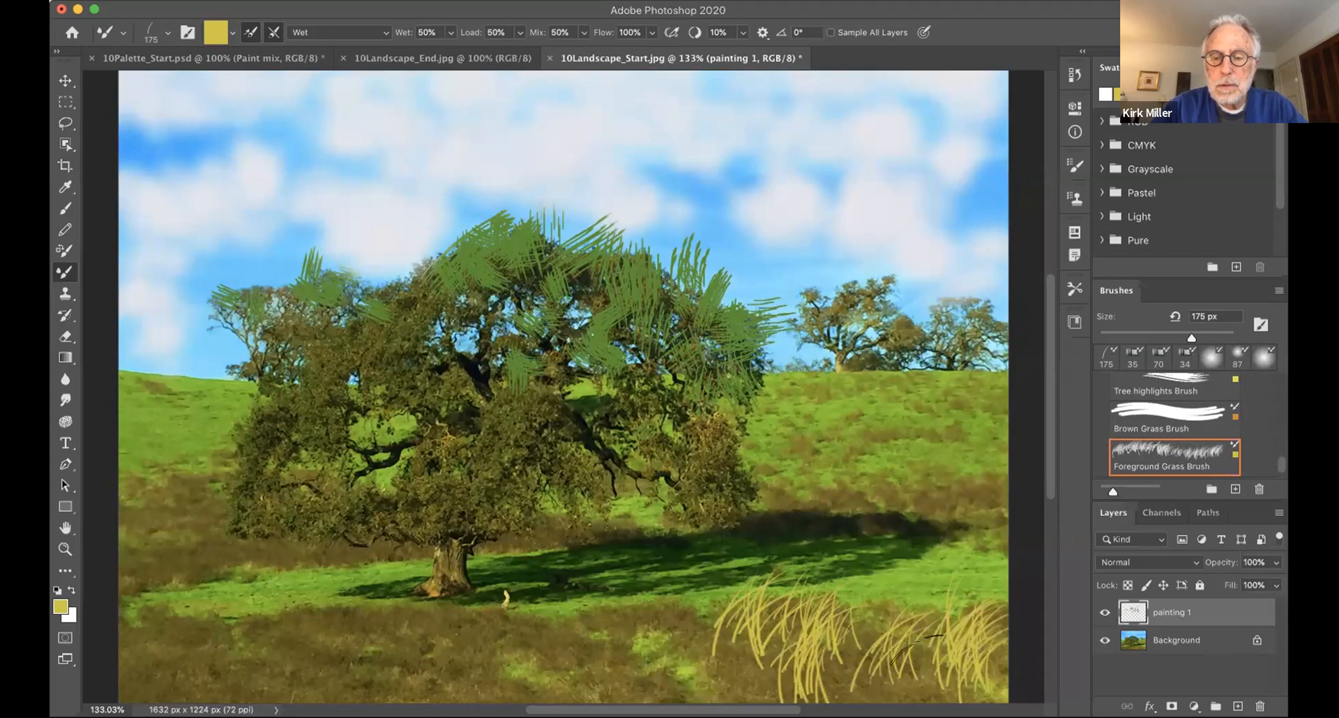
{"action": "left_click", "coordinate": [868, 666]}
{"action": "left_click", "coordinate": [834, 659]}
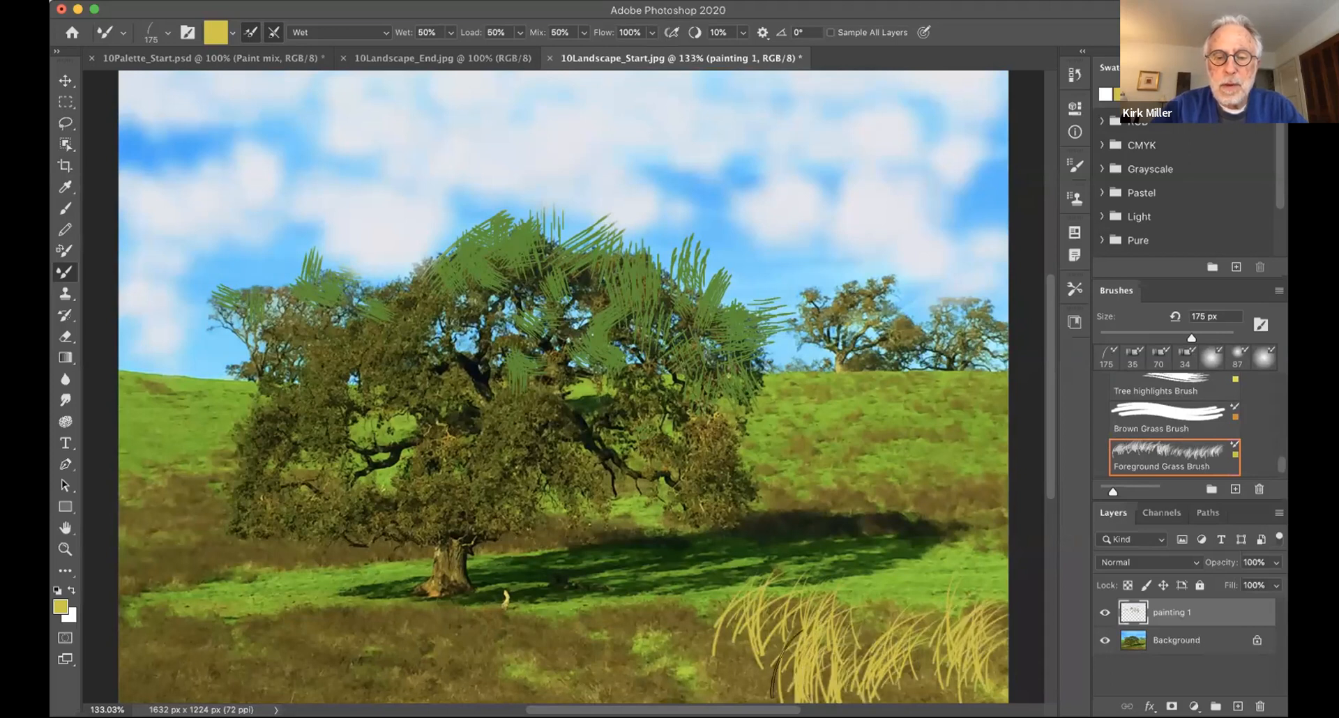
Step: Extend the yellow foreground grass leftward with more blades until it reaches about the middle of the picture
{"action": "left_click", "coordinate": [739, 652]}
{"action": "left_click", "coordinate": [721, 611]}
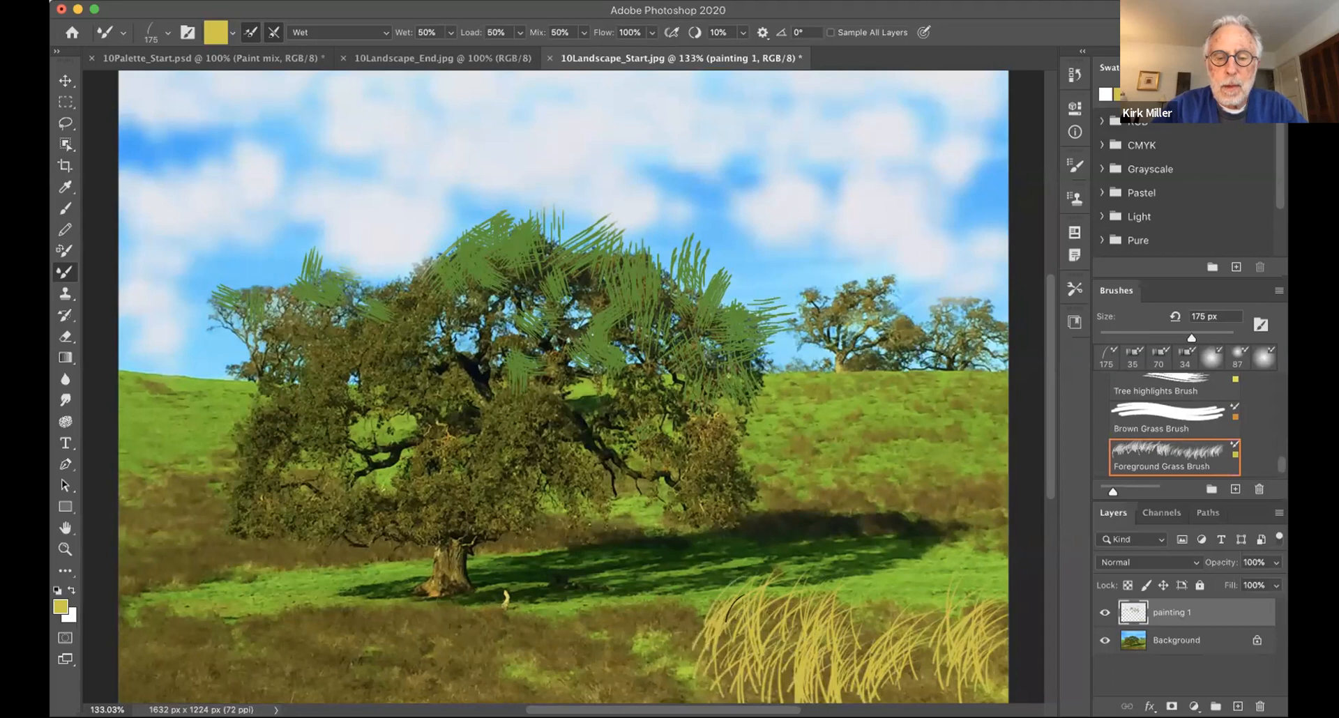
{"action": "left_click", "coordinate": [678, 598]}
{"action": "left_click", "coordinate": [634, 609]}
{"action": "left_click", "coordinate": [628, 666]}
{"action": "left_click", "coordinate": [603, 652]}
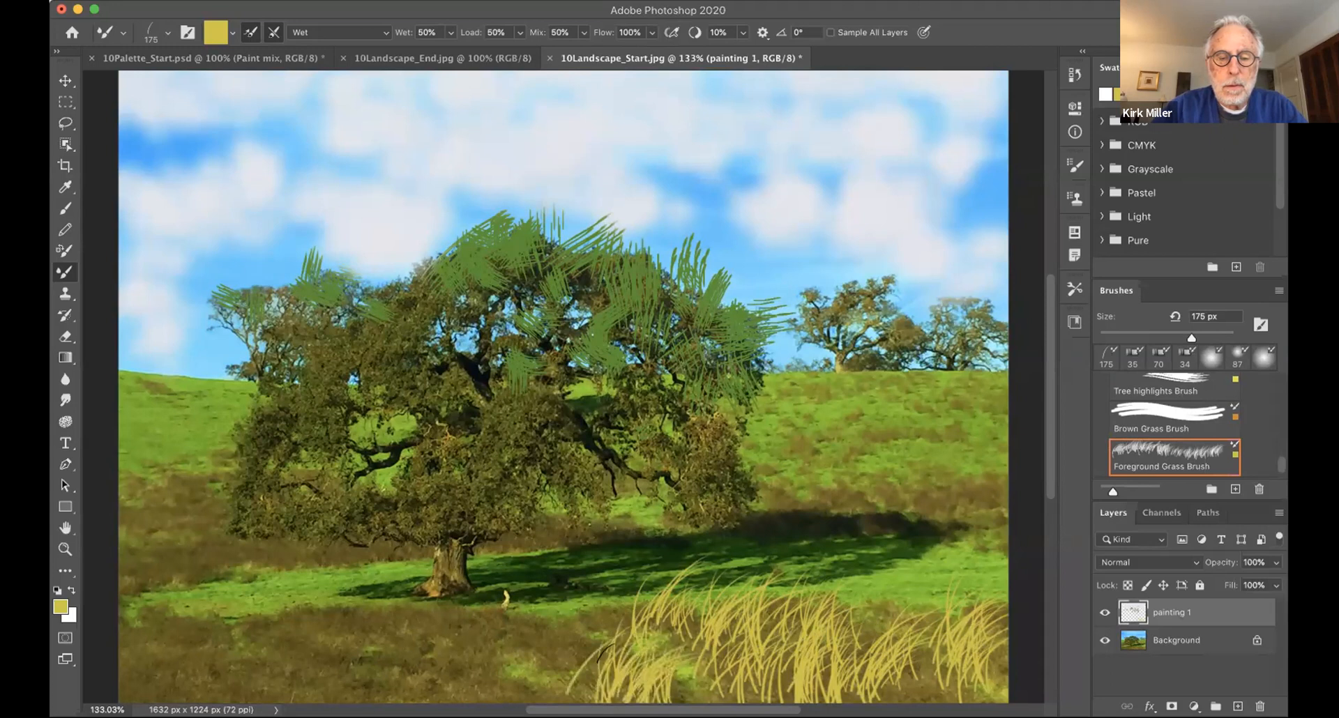
{"action": "left_click", "coordinate": [614, 619]}
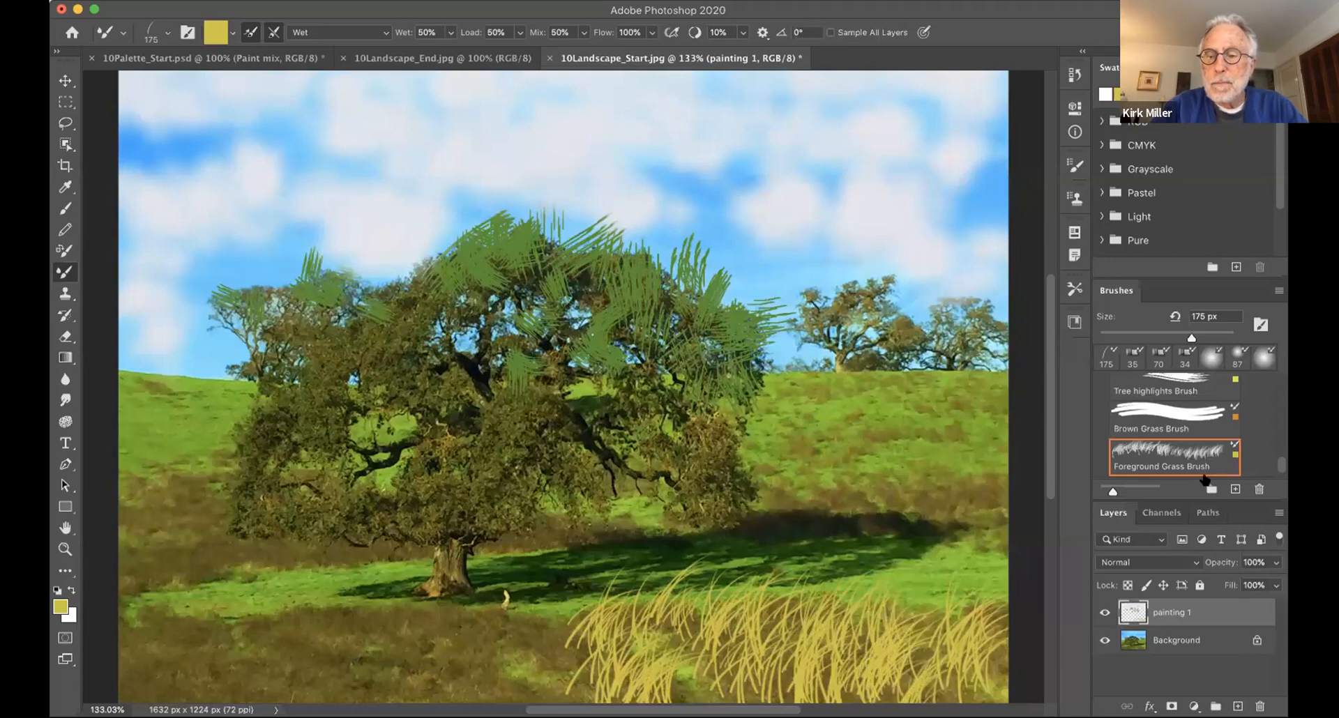
Step: Choose the Brown Grass Brush and dab 34 px orange strokes on the large oak's crown and above its trunk
{"action": "scroll", "coordinate": [1210, 433], "scroll_direction": "down", "scroll_amount": 1}
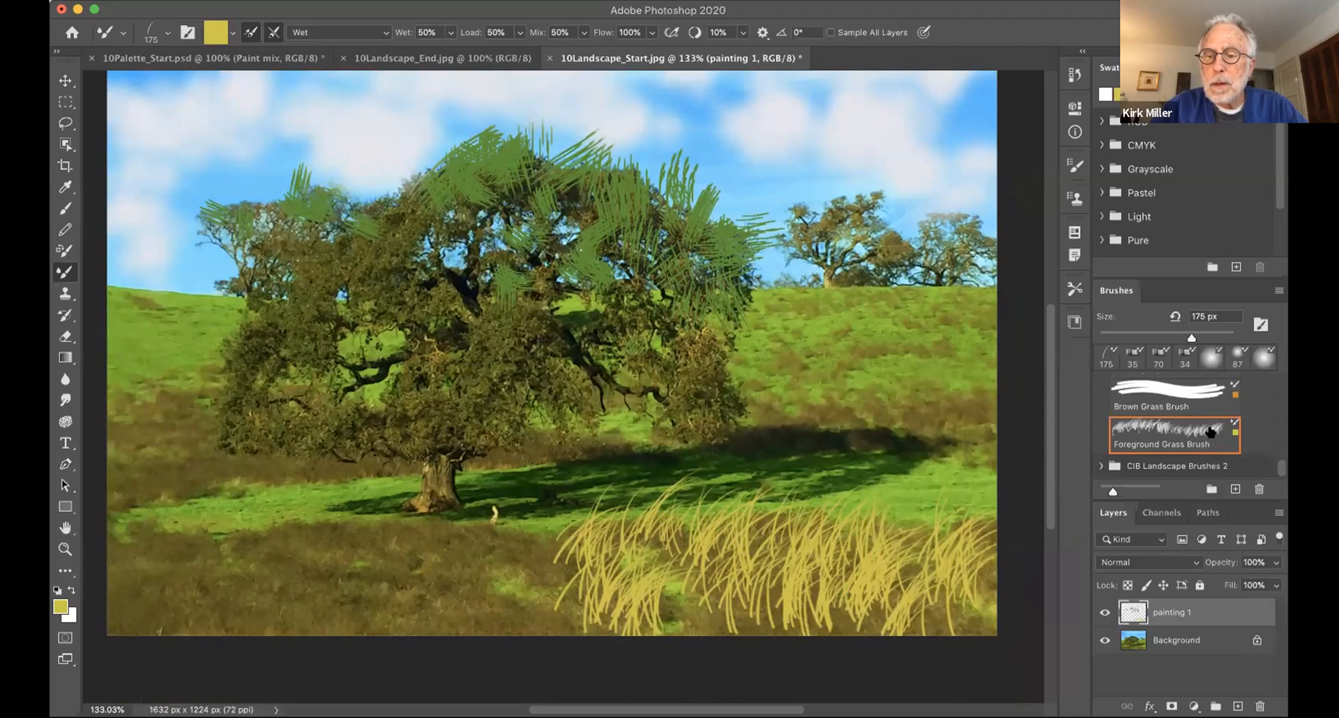
{"action": "scroll", "coordinate": [1210, 424], "scroll_direction": "up", "scroll_amount": 3}
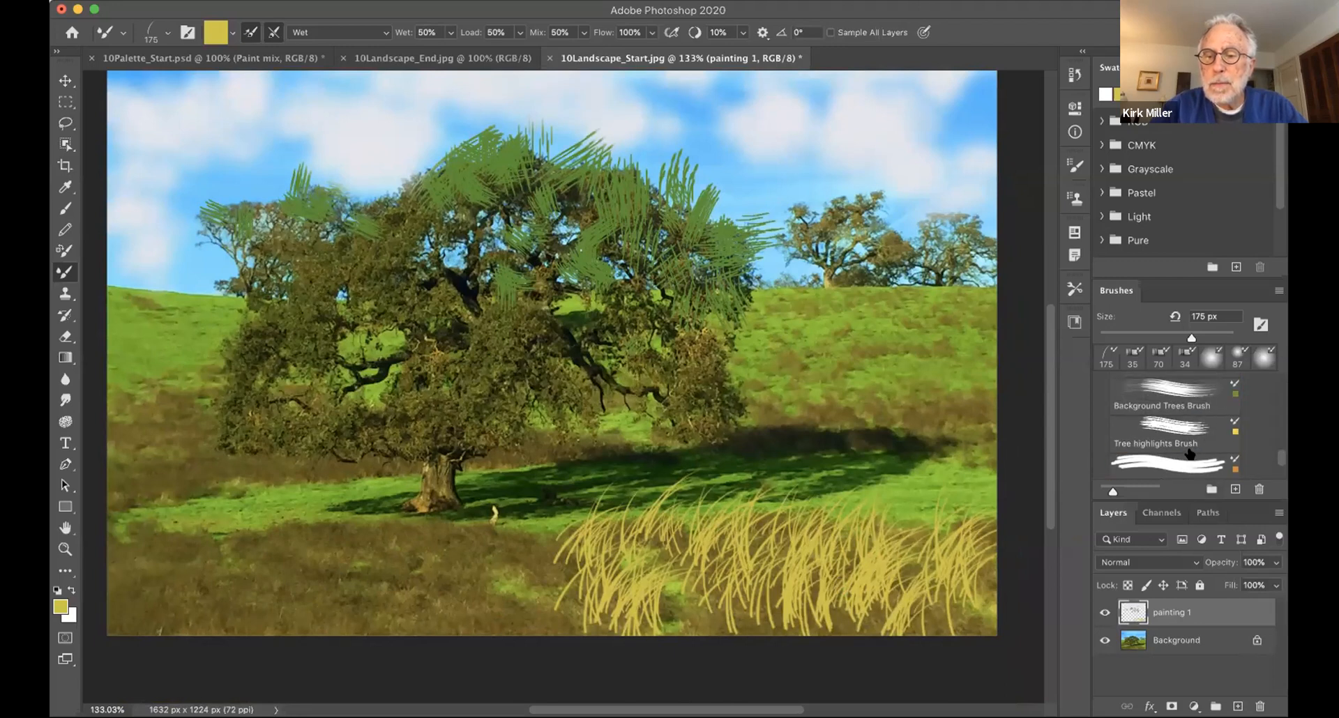
{"action": "left_click", "coordinate": [1165, 454]}
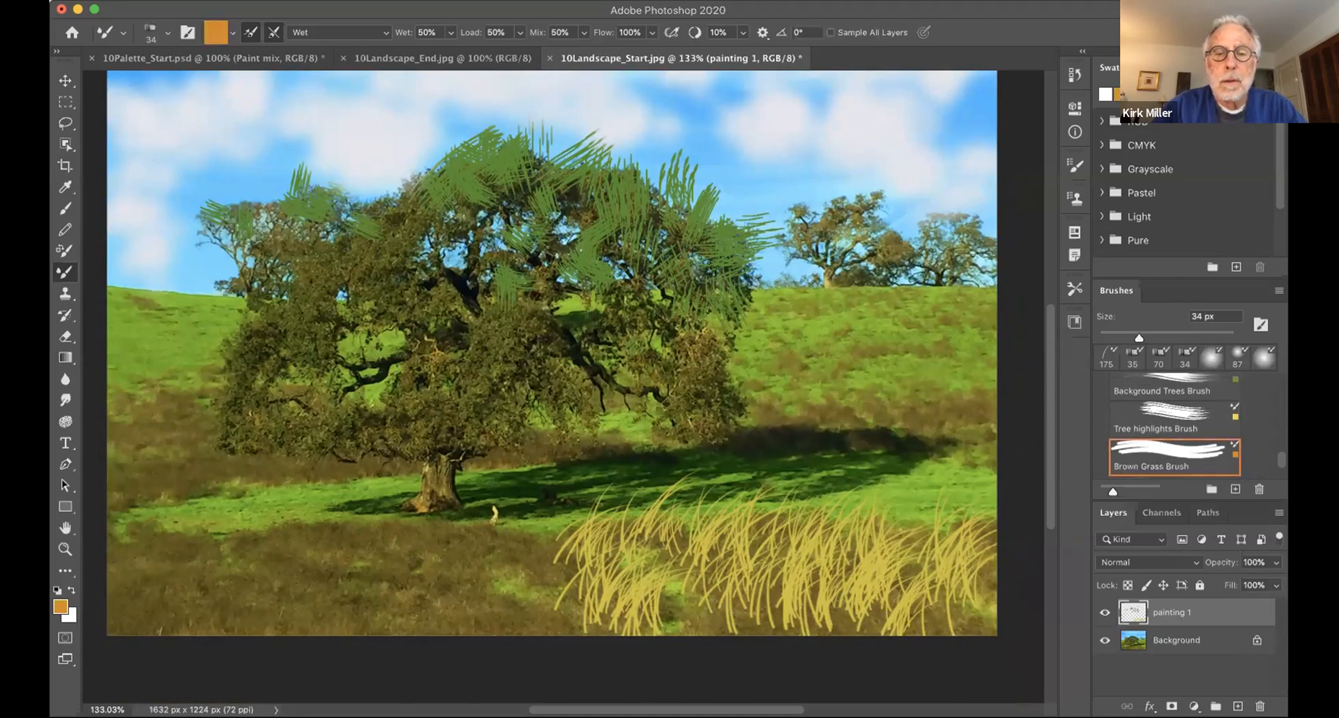
{"action": "left_click", "coordinate": [715, 269]}
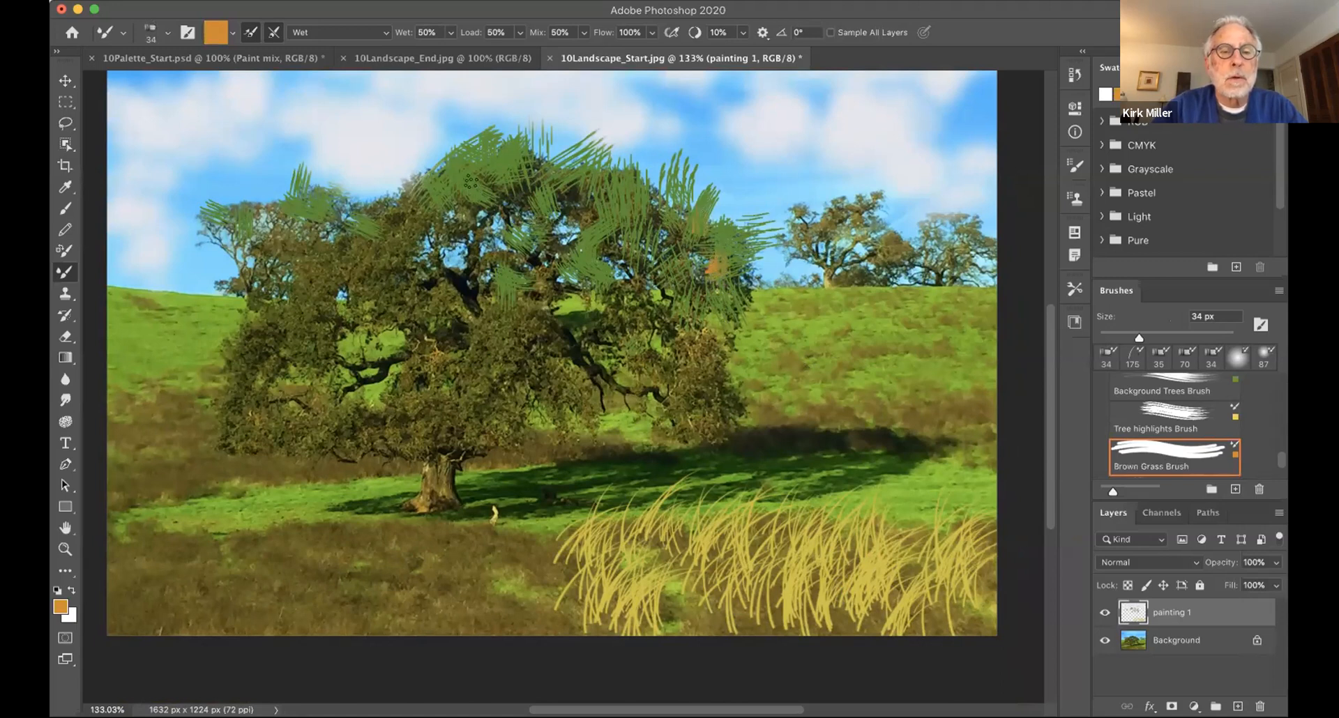
{"action": "mouse_move", "coordinate": [439, 157]}
{"action": "left_mouse_down"}
{"action": "mouse_move", "coordinate": [427, 158]}
{"action": "mouse_move", "coordinate": [429, 180]}
{"action": "mouse_move", "coordinate": [427, 169]}
{"action": "left_mouse_up"}
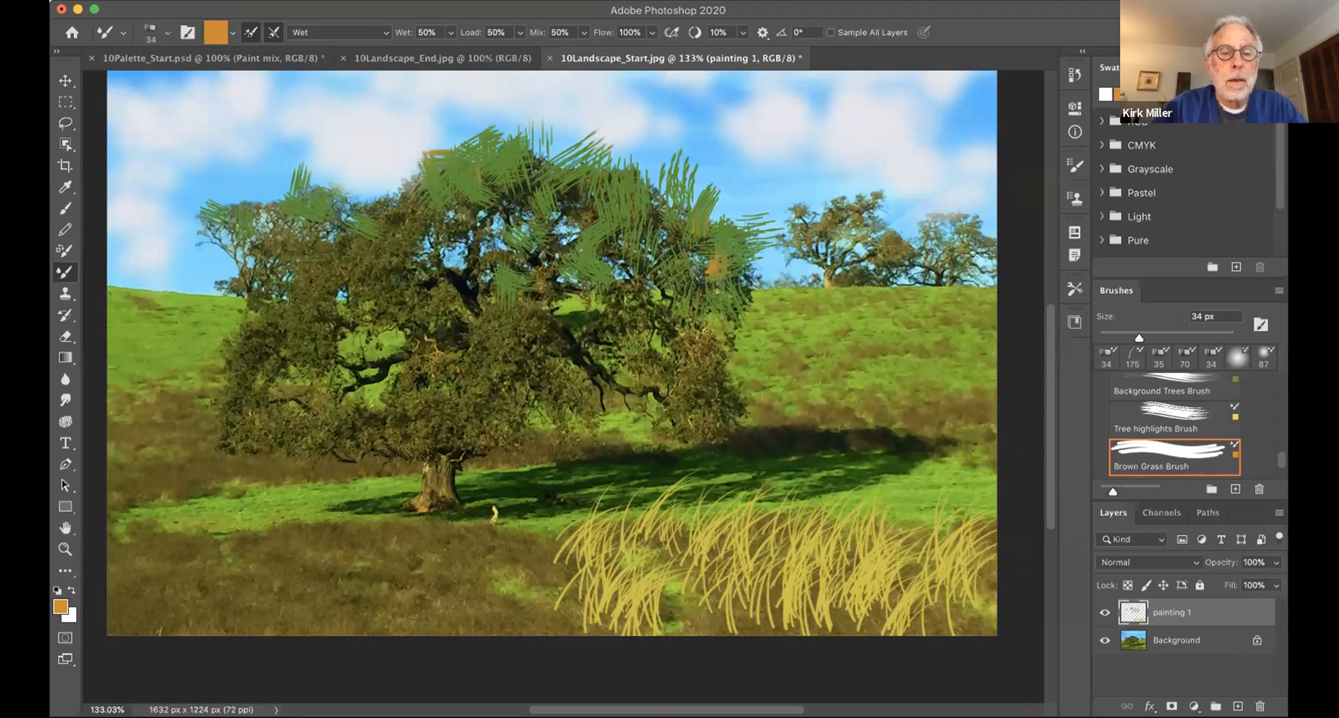
{"action": "mouse_move", "coordinate": [428, 366]}
{"action": "left_mouse_down"}
{"action": "mouse_move", "coordinate": [430, 326]}
{"action": "mouse_move", "coordinate": [436, 362]}
{"action": "mouse_move", "coordinate": [448, 352]}
{"action": "mouse_move", "coordinate": [414, 338]}
{"action": "left_mouse_up"}
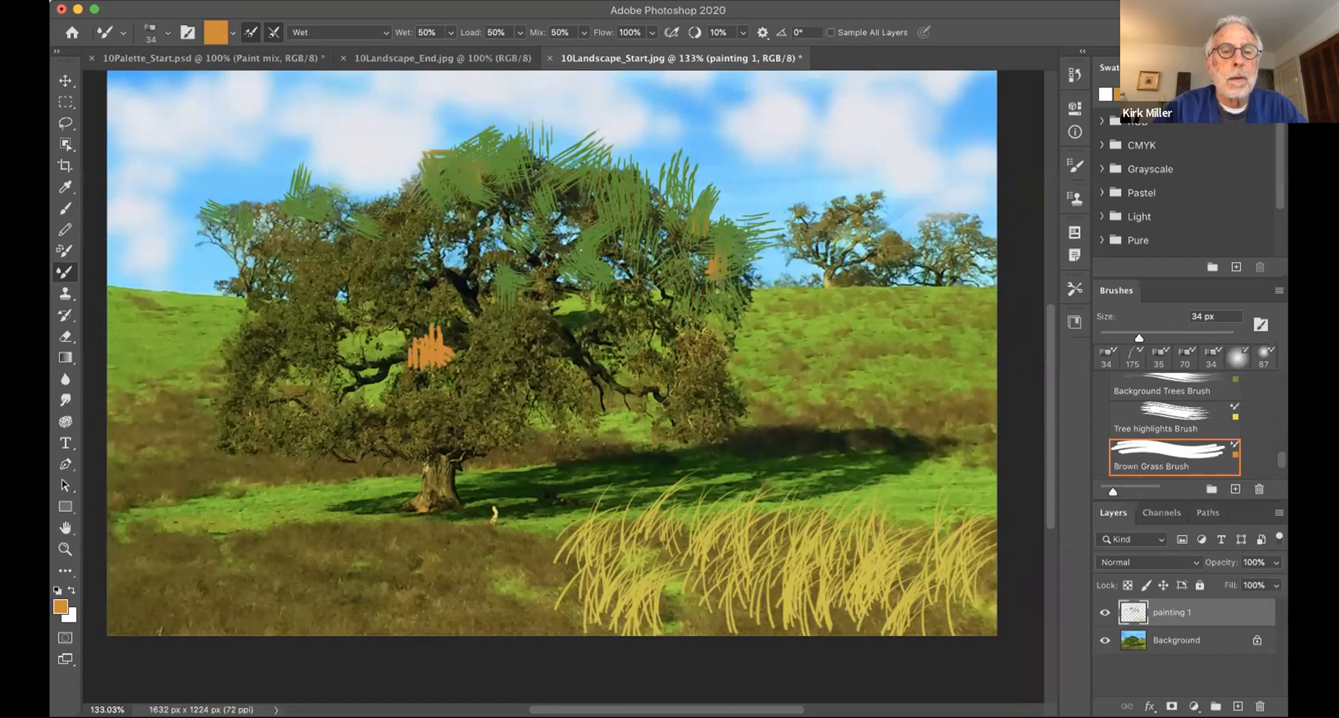
{"action": "mouse_move", "coordinate": [410, 209]}
{"action": "left_mouse_down"}
{"action": "mouse_move", "coordinate": [410, 174]}
{"action": "mouse_move", "coordinate": [436, 206]}
{"action": "mouse_move", "coordinate": [418, 192]}
{"action": "left_mouse_up"}
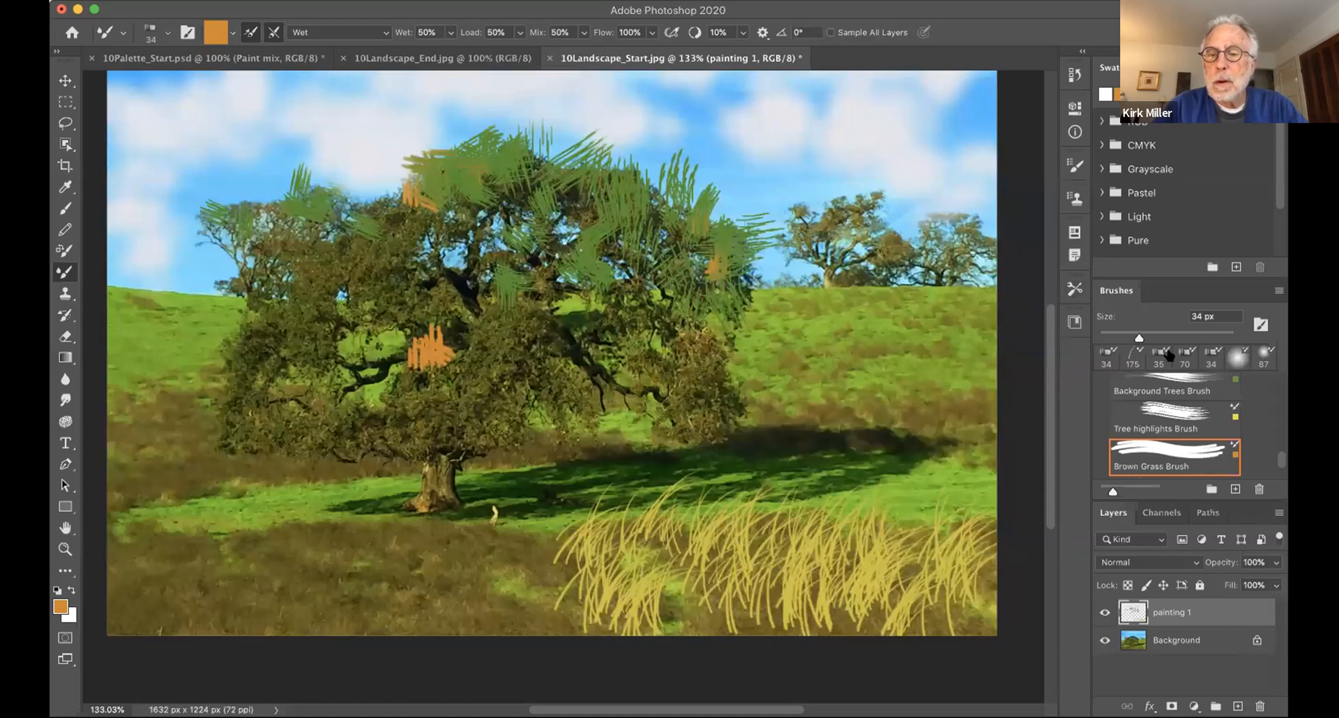
Step: Choose the Foreground Tree Brush and paint 34 px green strokes over and around the orange patch above the oak's trunk
{"action": "scroll", "coordinate": [1178, 396], "scroll_direction": "up", "scroll_amount": 1}
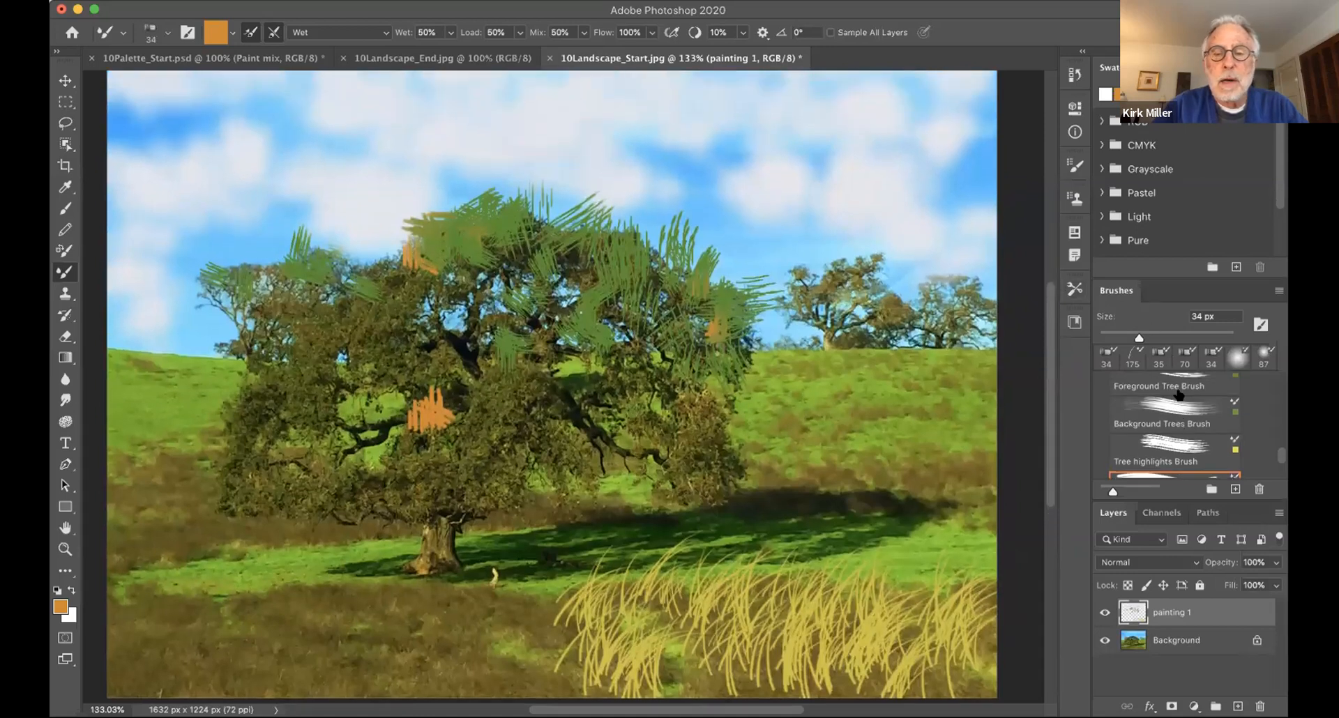
{"action": "scroll", "coordinate": [1178, 403], "scroll_direction": "up", "scroll_amount": 2}
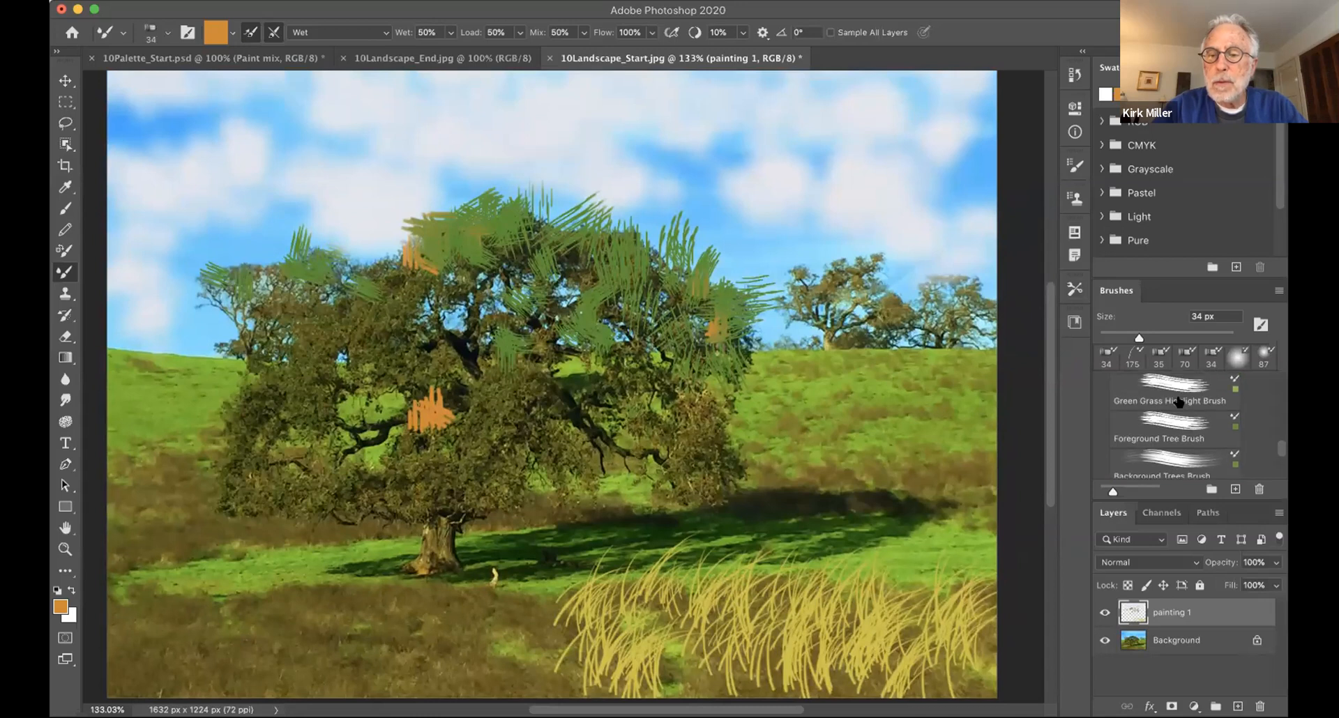
{"action": "left_click", "coordinate": [1171, 420]}
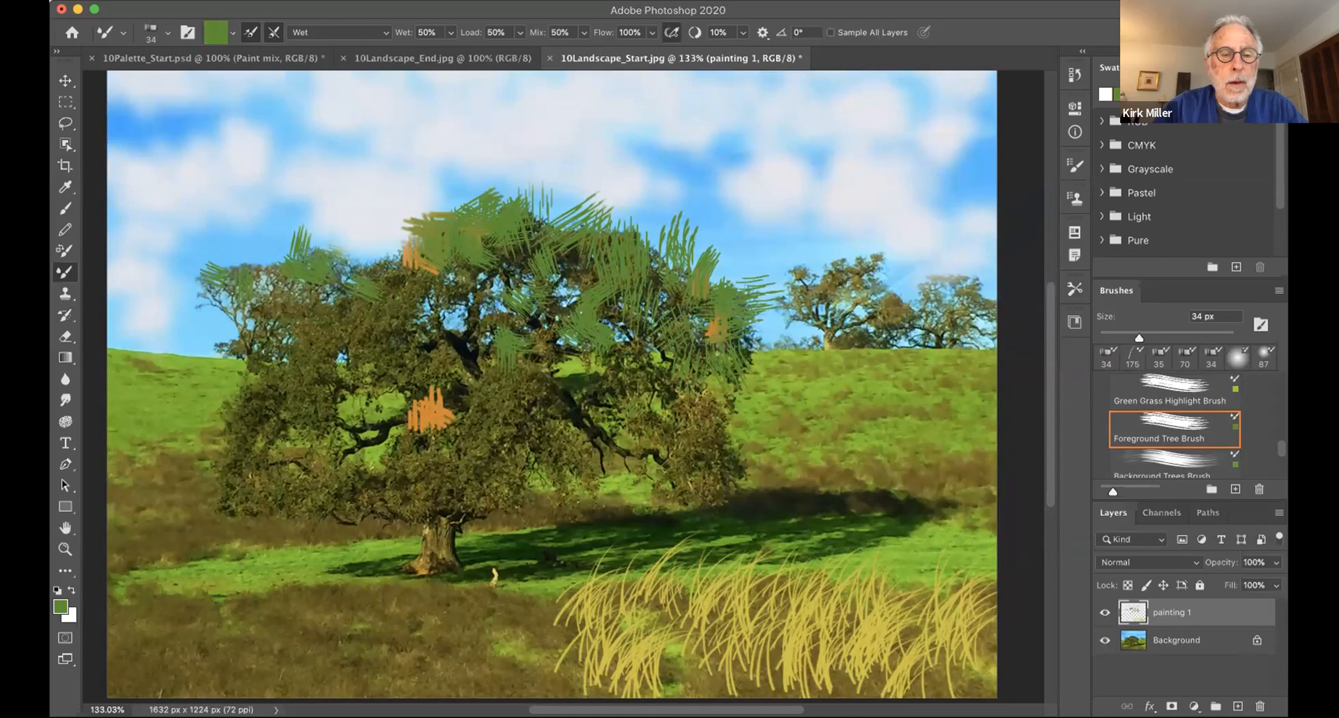
{"action": "left_click_drag", "start_coordinate": [450, 408], "coordinate": [459, 462]}
{"action": "mouse_move", "coordinate": [410, 418]}
{"action": "left_mouse_down"}
{"action": "mouse_move", "coordinate": [423, 369]}
{"action": "mouse_move", "coordinate": [431, 431]}
{"action": "left_mouse_up"}
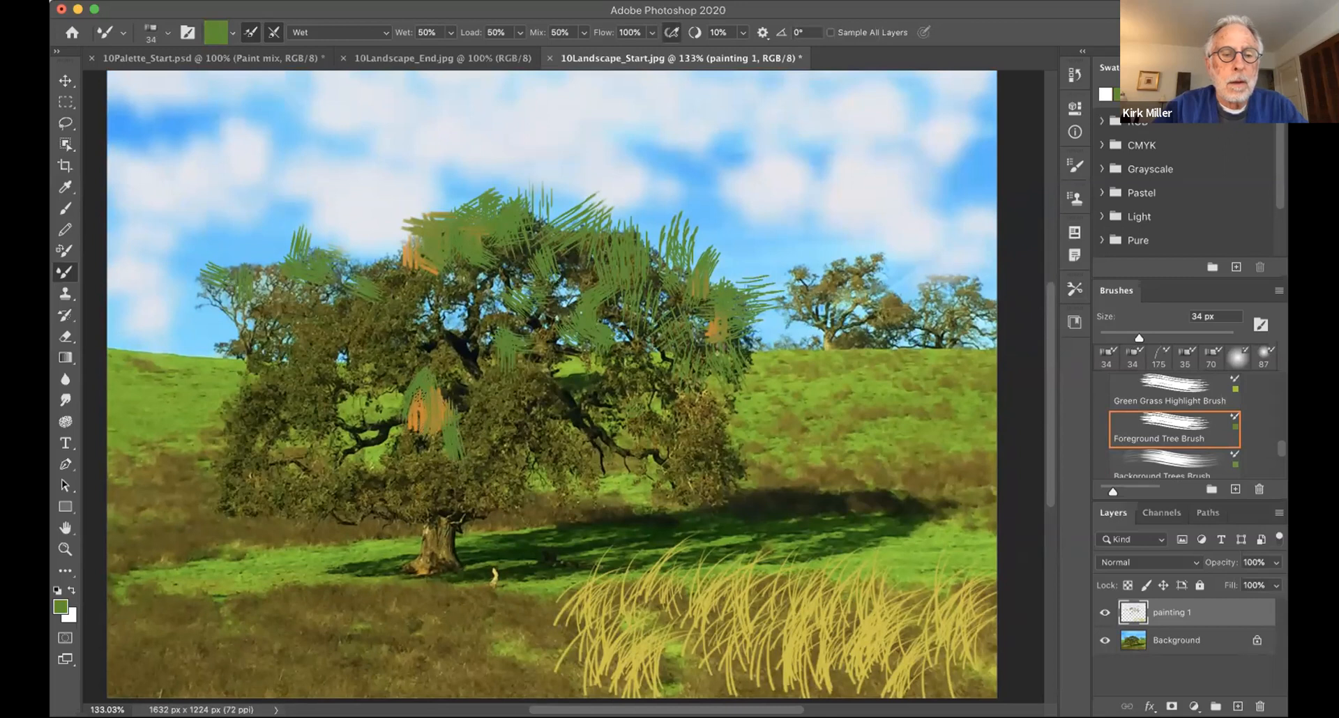
{"action": "mouse_move", "coordinate": [427, 408]}
{"action": "left_mouse_down"}
{"action": "mouse_move", "coordinate": [403, 398]}
{"action": "mouse_move", "coordinate": [460, 375]}
{"action": "left_mouse_up"}
{"action": "mouse_move", "coordinate": [450, 443]}
{"action": "left_mouse_down"}
{"action": "mouse_move", "coordinate": [415, 417]}
{"action": "mouse_move", "coordinate": [457, 403]}
{"action": "mouse_move", "coordinate": [406, 349]}
{"action": "left_mouse_up"}
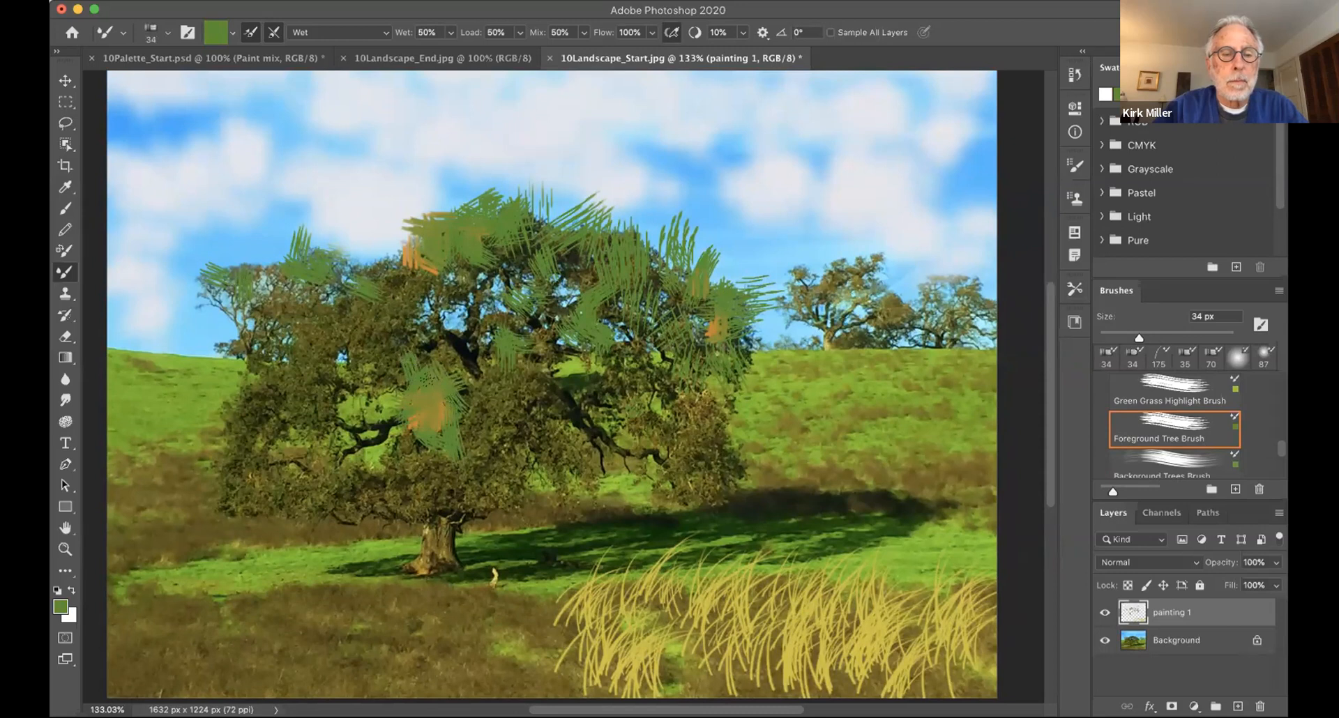
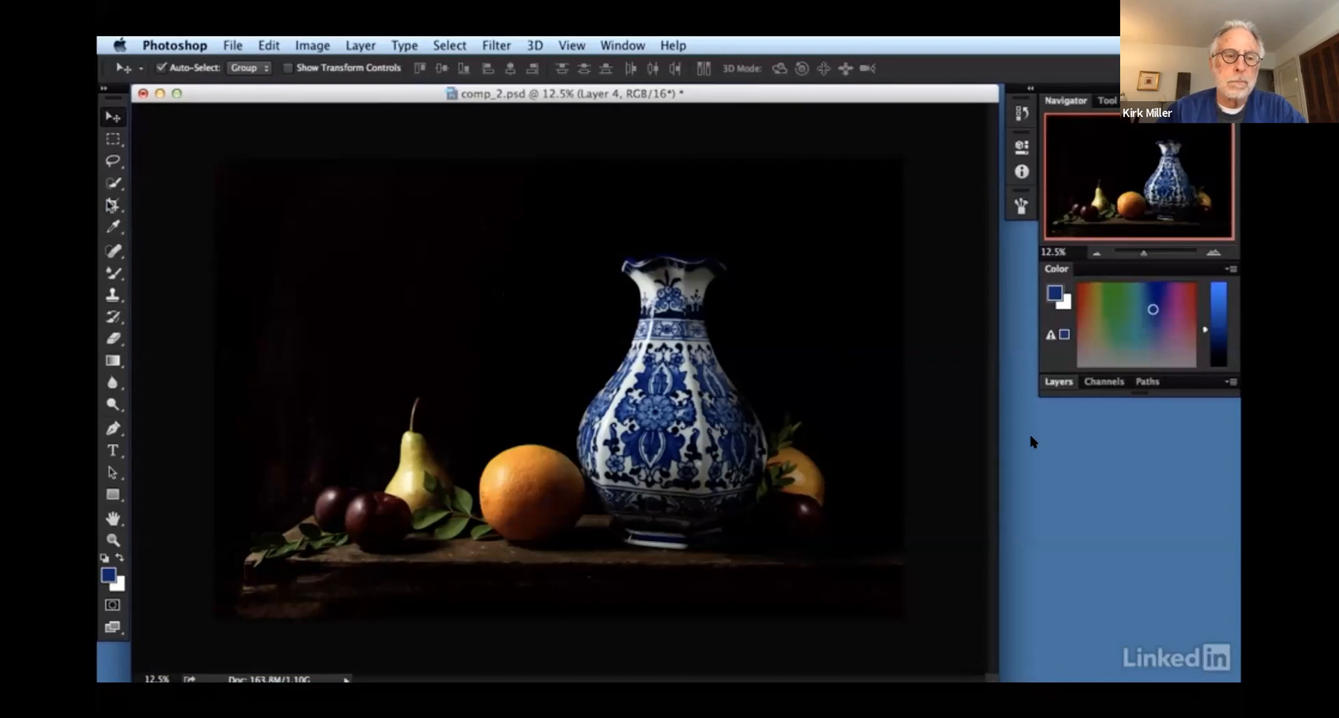
Step: Start a crop of the vase and fruit still life in comp_2.psd, pulling the frame slightly inward
{"action": "left_click", "coordinate": [111, 206]}
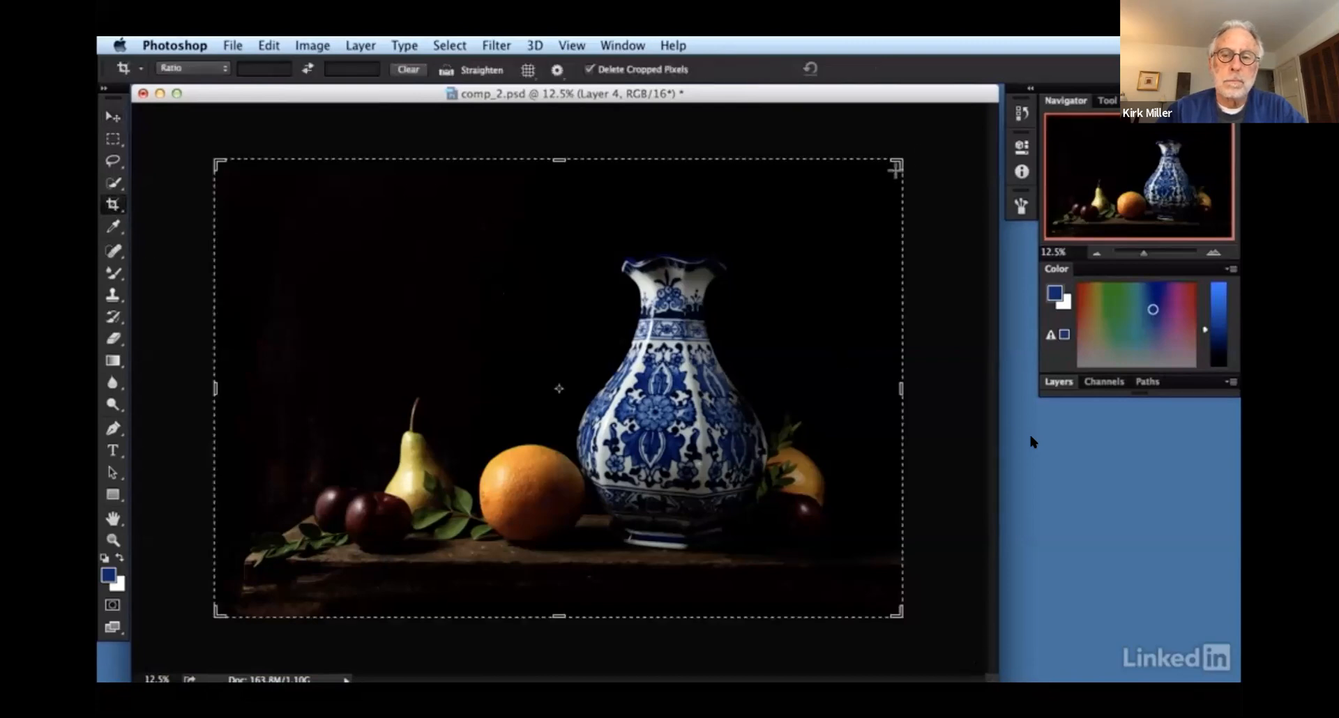
{"action": "left_click_drag", "start_coordinate": [895, 173], "coordinate": [878, 178]}
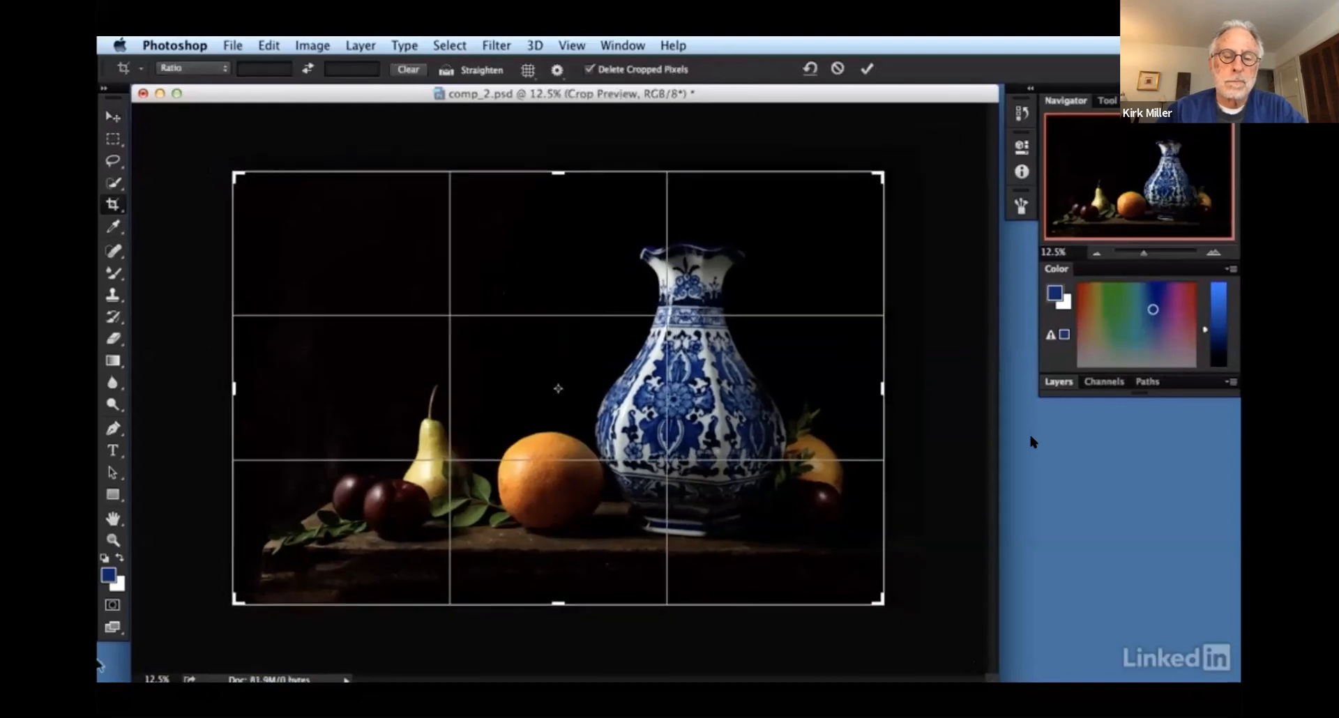